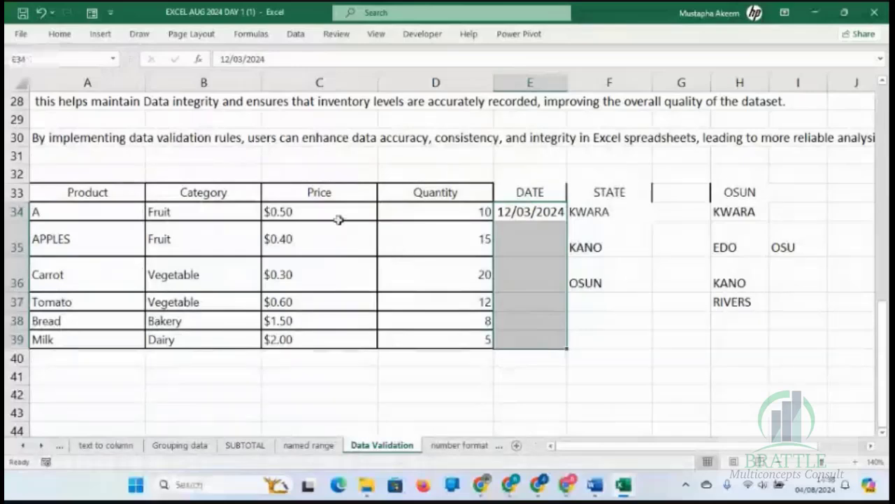
Change the DATE column's validation error alert to the Warning style with the title PLEASE CHECK.
click(296, 34)
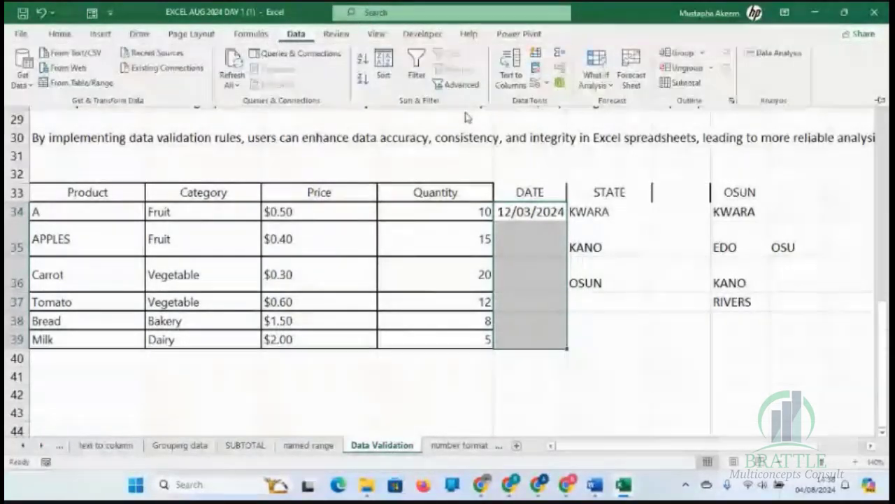
click(537, 89)
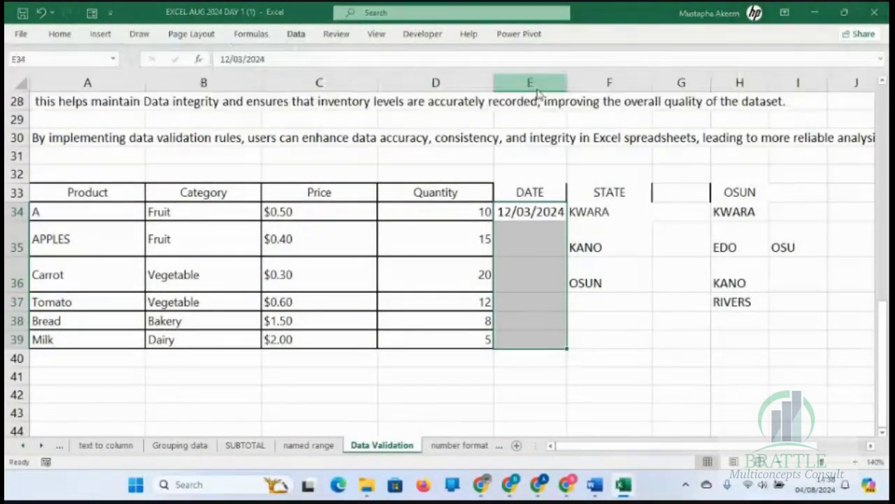
click(541, 190)
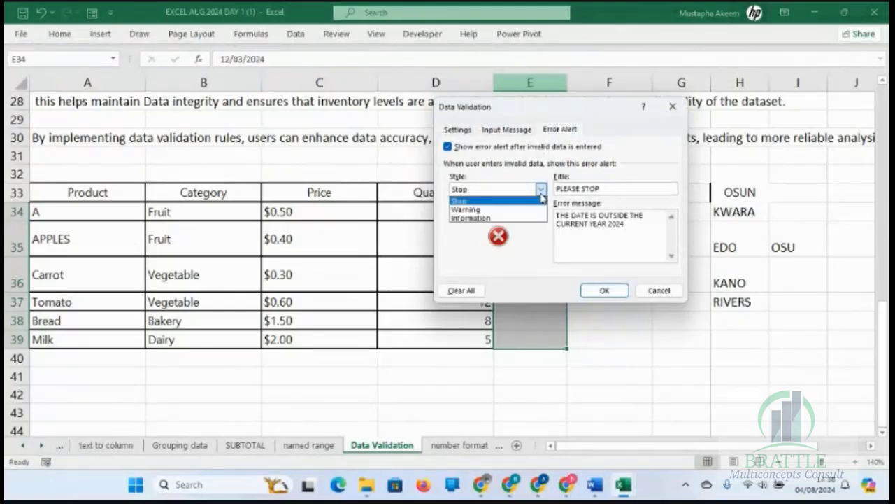
click(519, 209)
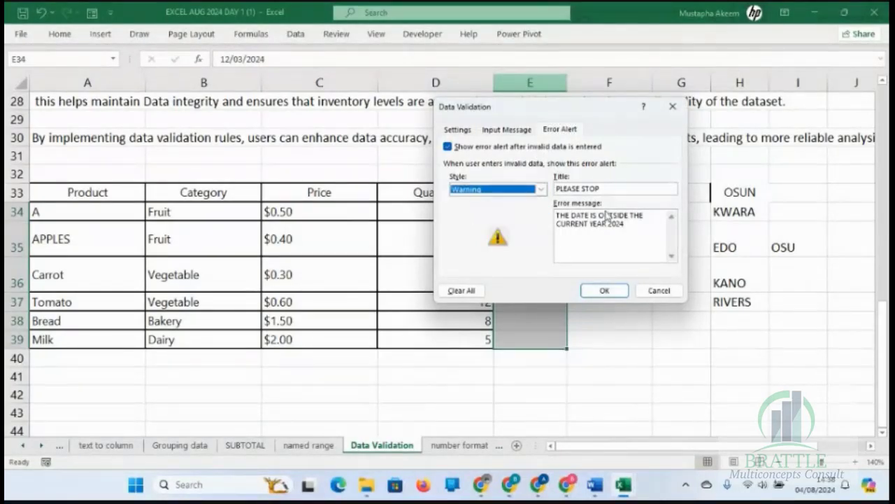
click(606, 190)
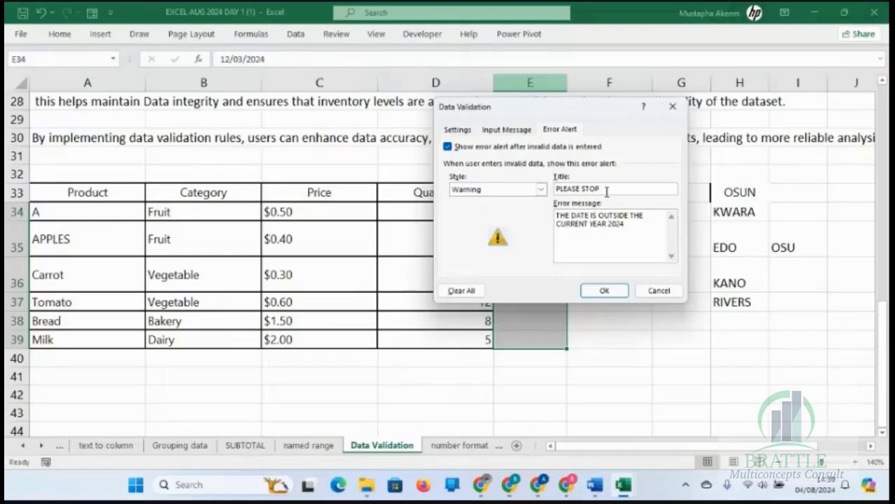
key(BackSpace)
key(BackSpace)
key(BackSpace)
key(BackSpace)
text(CHECK)
Reword the alert's error message as THE DATE SEEMS TO BE OUTSIDE THE CURRENT YEAR 2024 and apply the validation.
key(BackSpace)
key(BackSpace)
key(BackSpace)
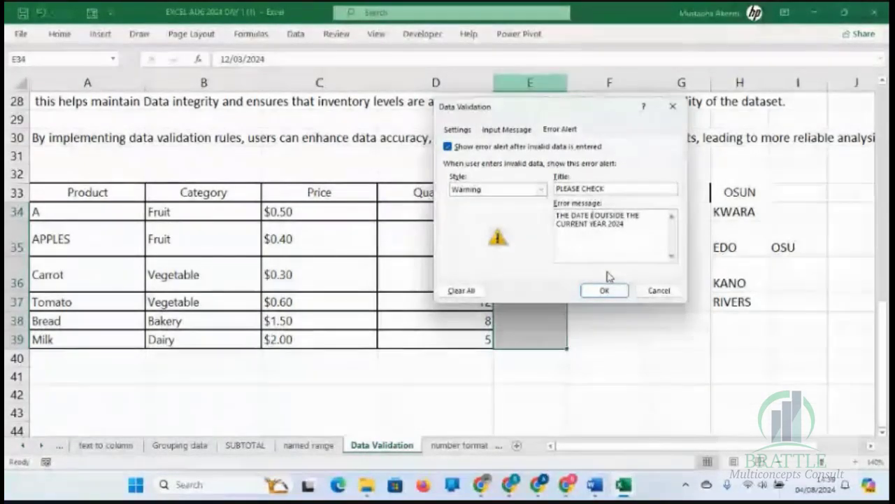
text(SEEMS T)
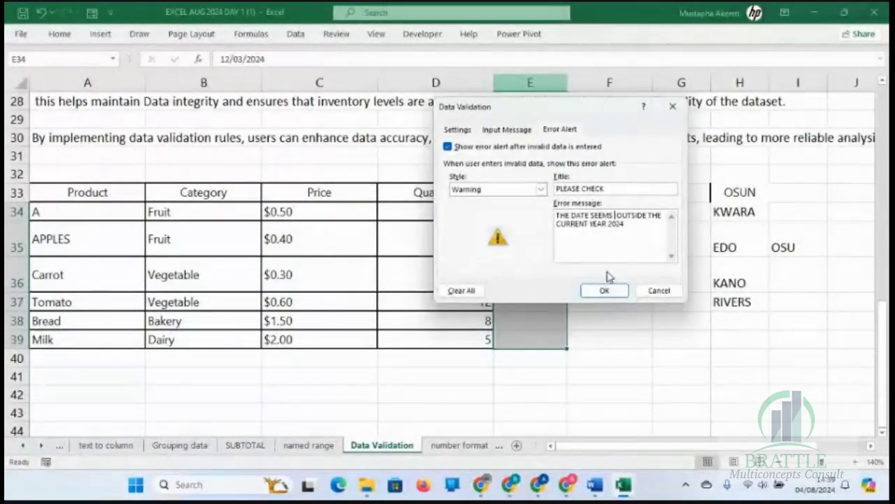
text(O BE)
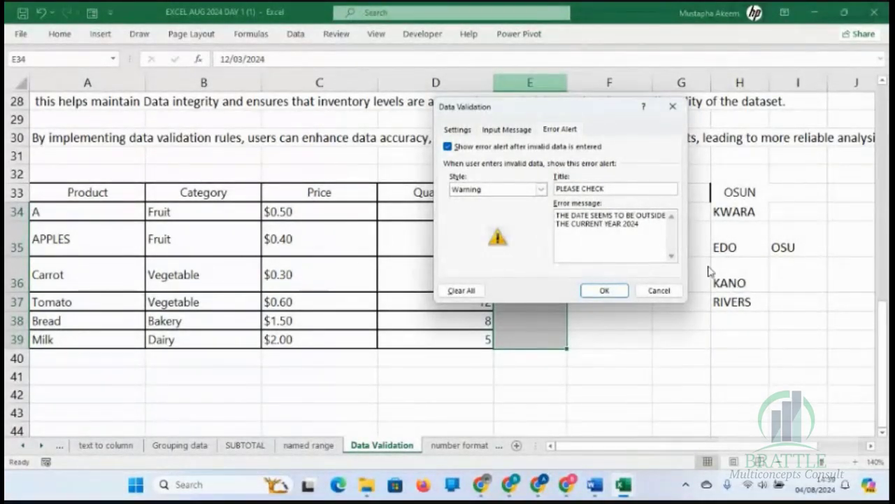
click(604, 291)
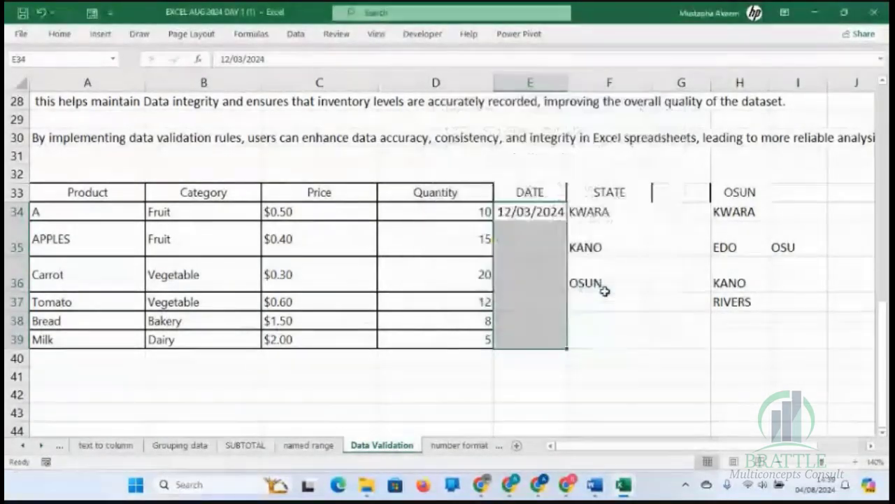
Test the date warning by entering 12/5/26 in cell E35 and choosing to continue with the entry.
click(534, 235)
text(12)
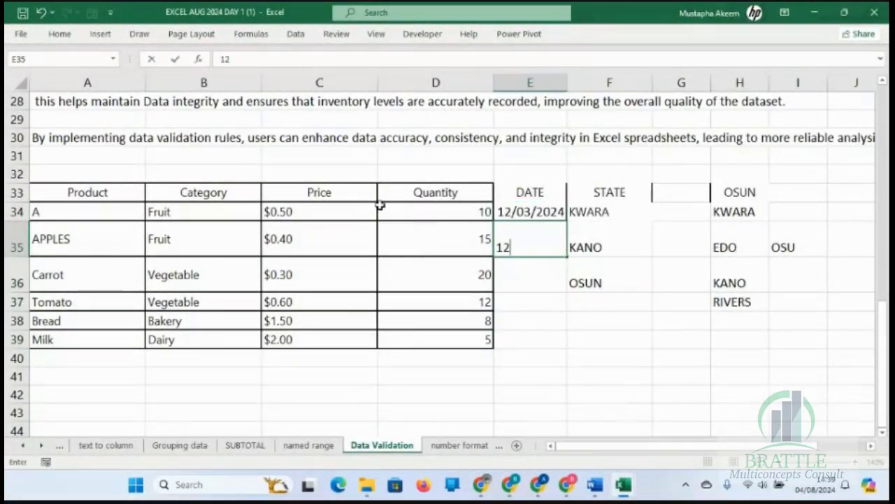
text(/5 /26)
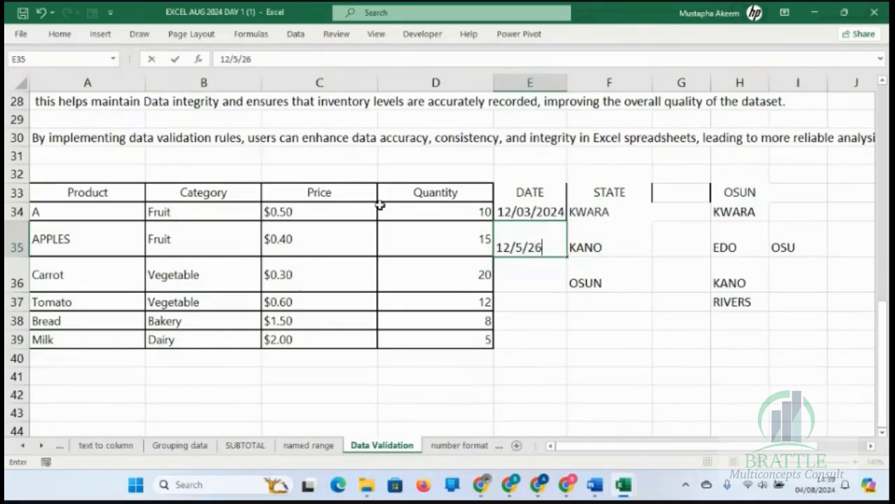
key(Return)
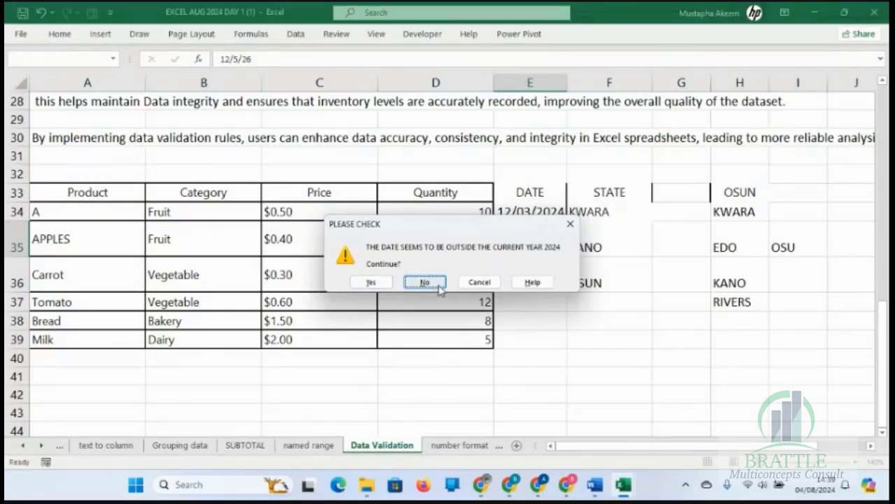
click(384, 288)
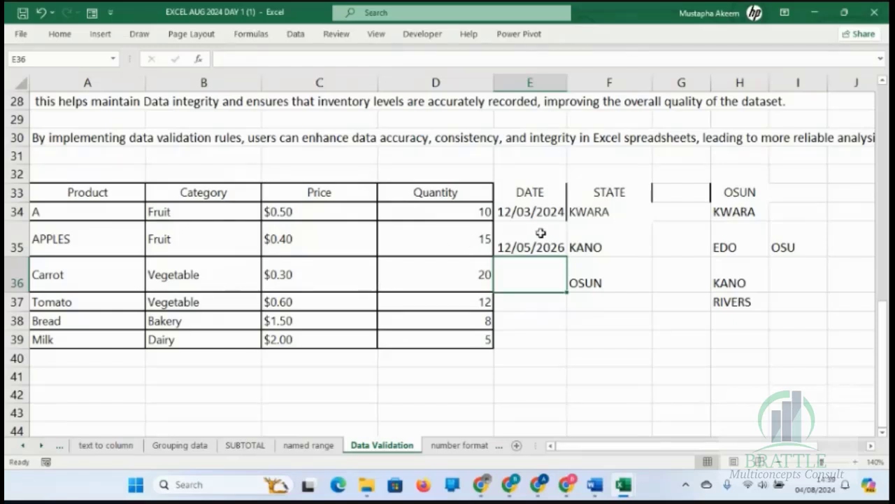
click(540, 235)
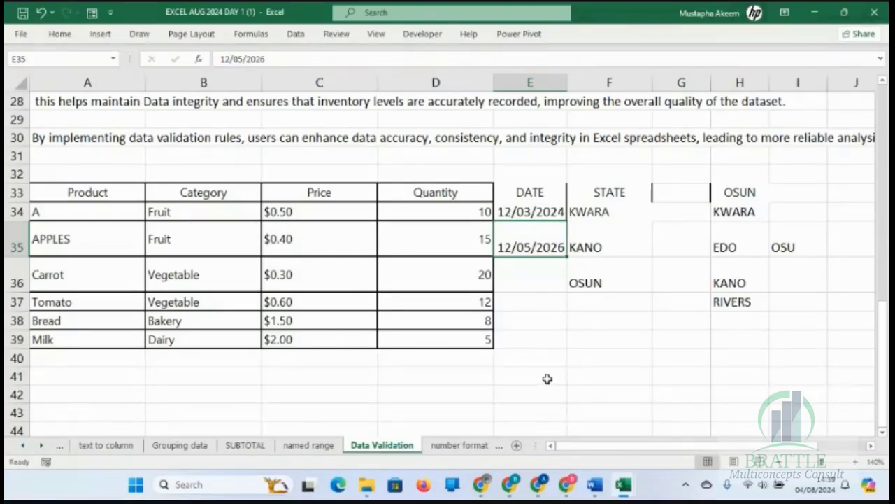
click(530, 338)
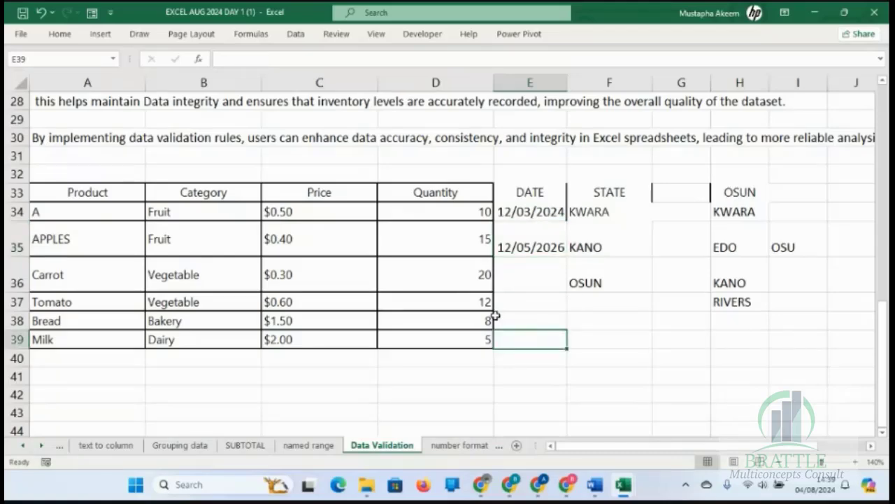
Open the number format sheet and review the formatting notes and the sales table below them.
click(456, 452)
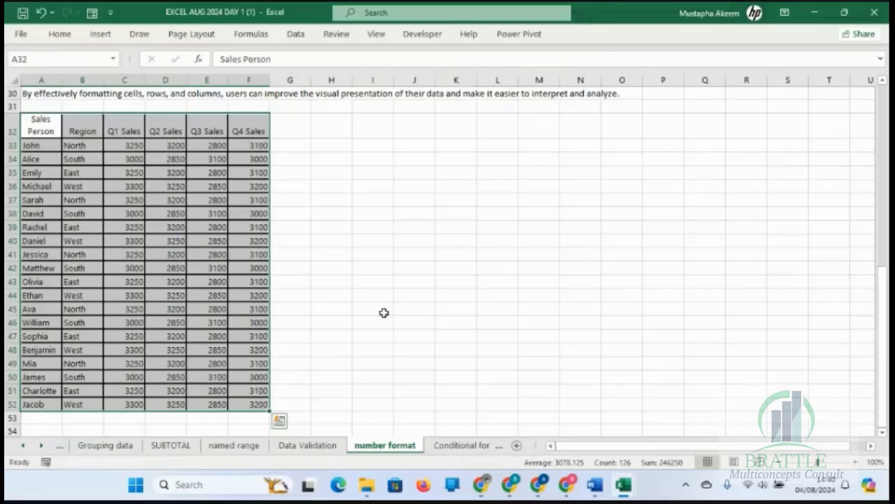
click(384, 313)
click(224, 229)
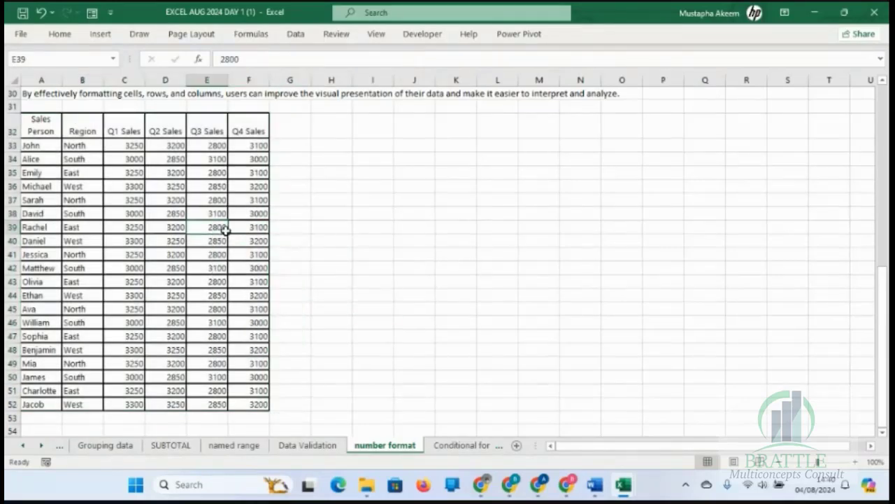
key(Left)
key(Left)
key(Left)
key(Left)
key(Up)
key(Up)
key(Up)
key(Up)
key(Up)
key(Up)
key(Up)
key(Up)
key(Up)
key(Up)
key(Up)
key(Up)
key(Up)
key(Up)
key(Up)
key(Up)
key(Up)
key(Up)
key(Up)
key(Up)
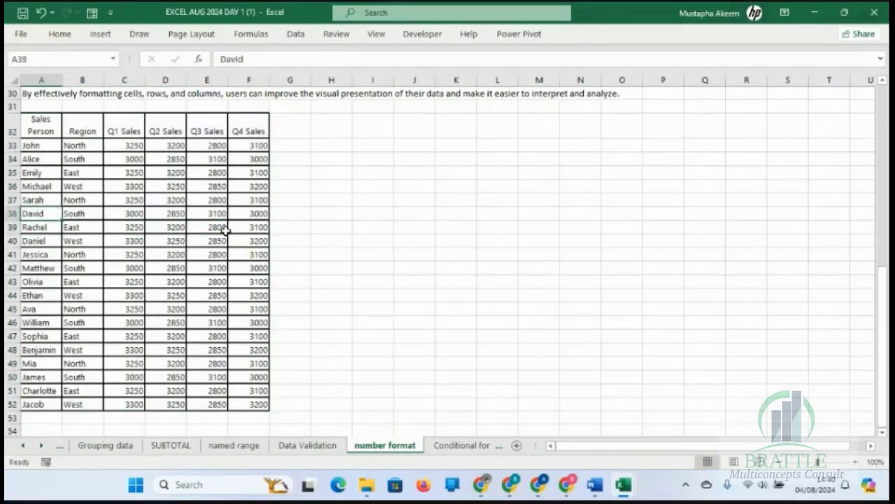
key(Down)
key(Down)
key(Down)
key(Down)
key(Down)
key(Down)
key(Down)
key(Down)
key(Down)
key(Down)
key(Down)
key(Down)
key(Down)
key(Down)
key(Down)
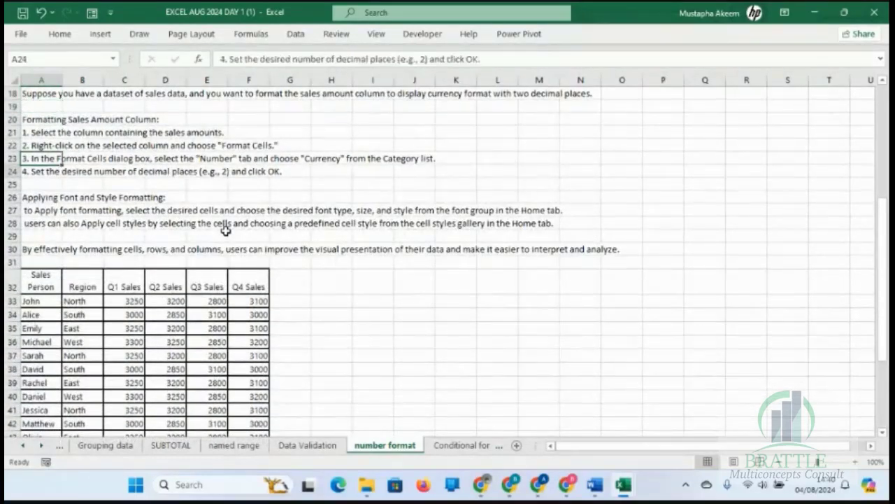
key(Up)
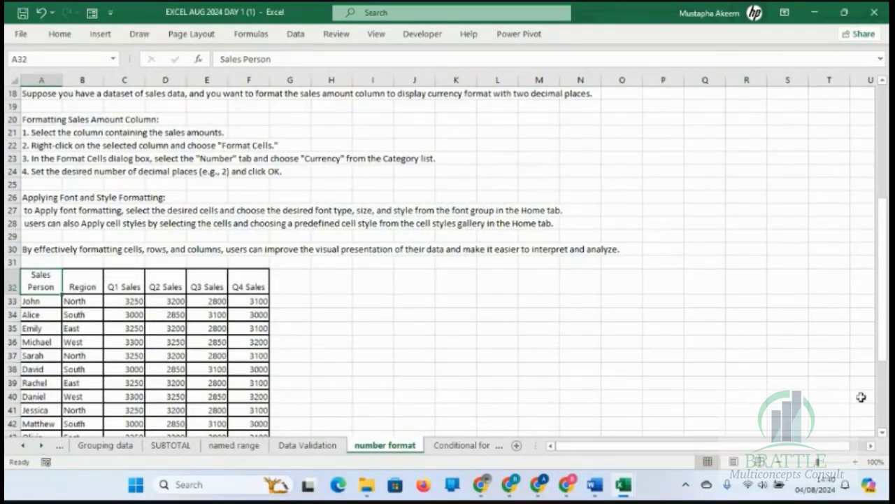
Enlarge the sheet to 150% and look over the sales table starting at row 32.
click(854, 462)
click(855, 462)
click(855, 461)
click(855, 461)
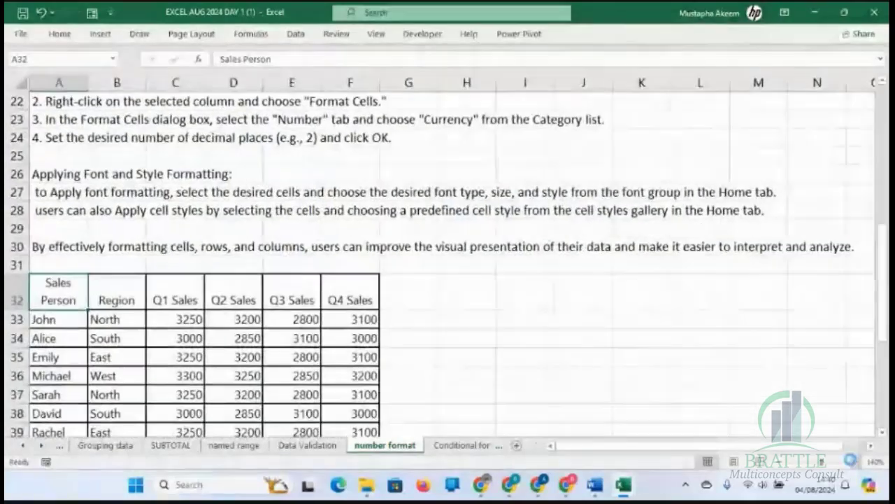
click(855, 461)
click(378, 360)
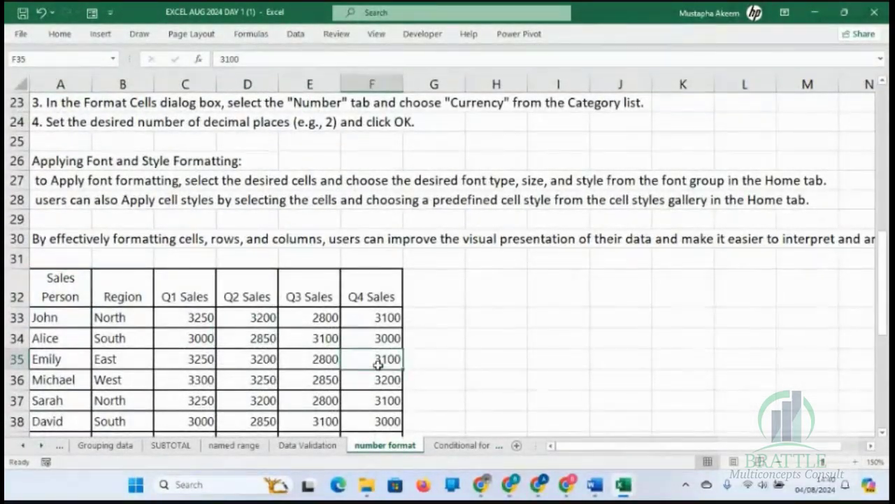
key(Left)
key(Left)
key(Left)
key(Left)
key(Left)
key(Down)
key(Down)
key(Down)
key(Down)
key(Down)
key(Down)
key(Down)
key(Down)
key(Down)
key(Down)
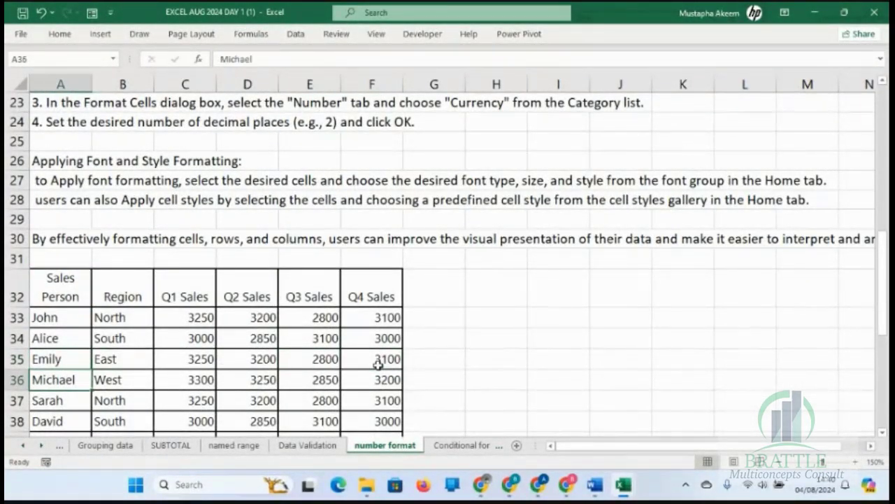
key(Up)
key(Up)
key(Up)
key(Up)
key(Up)
key(Up)
key(Up)
key(Up)
key(Up)
key(Up)
key(Up)
key(Up)
key(Up)
key(Up)
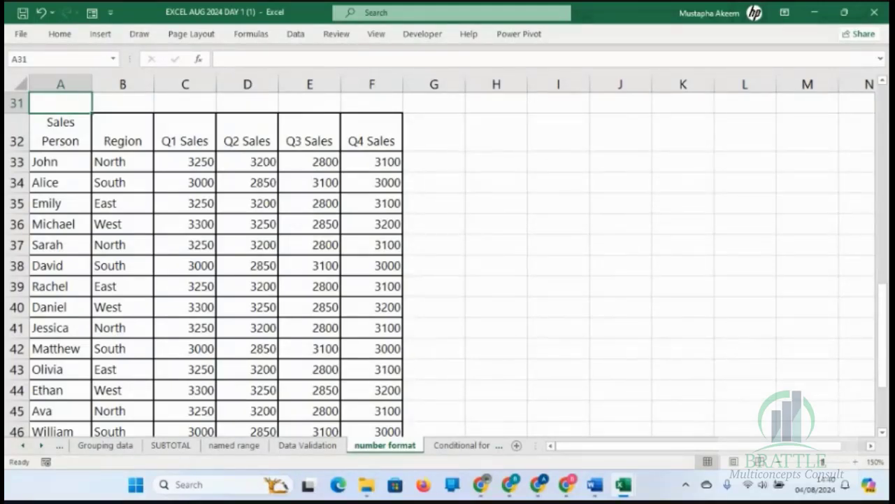
key(alt+Tab)
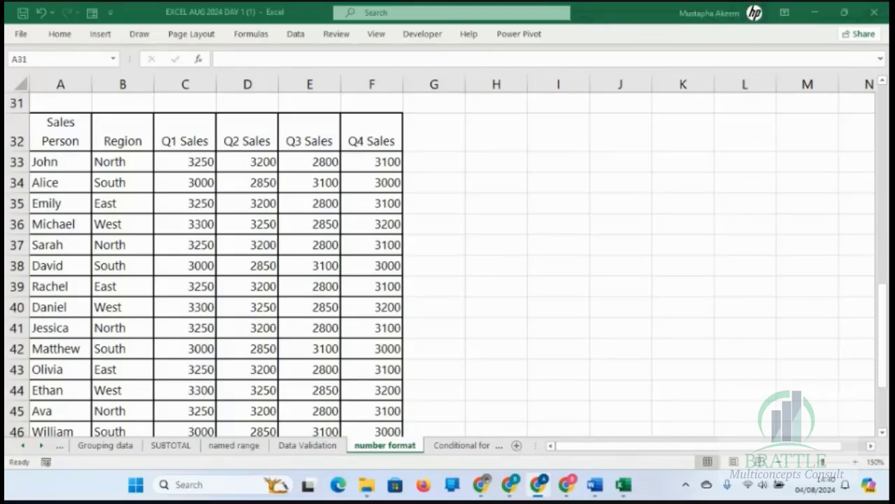
key(alt+Tab)
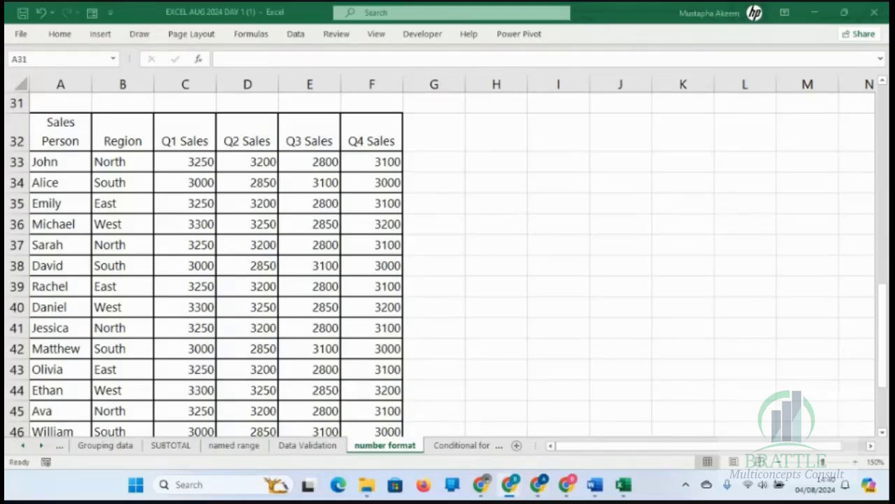
key(alt+Tab)
click(174, 195)
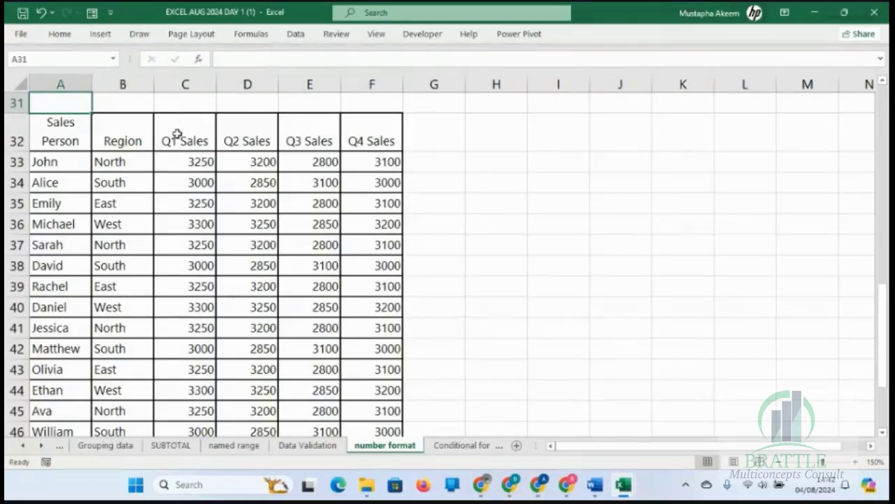
click(60, 33)
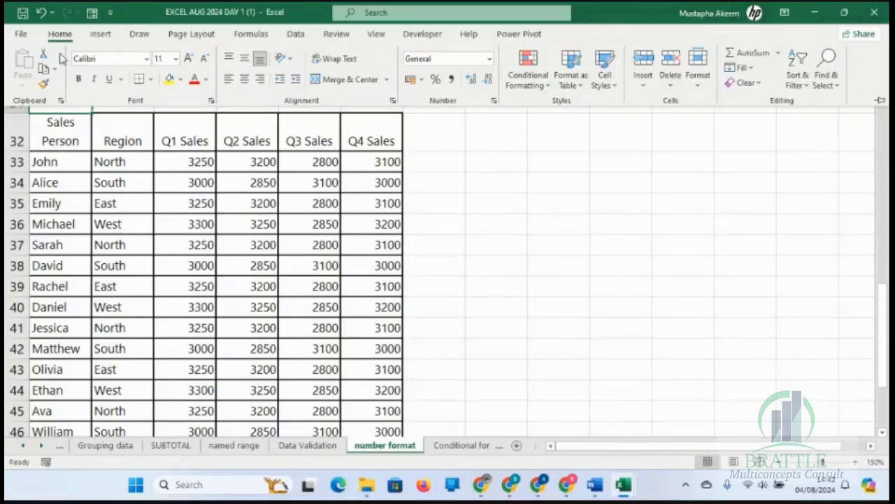
key(ctrl+F1)
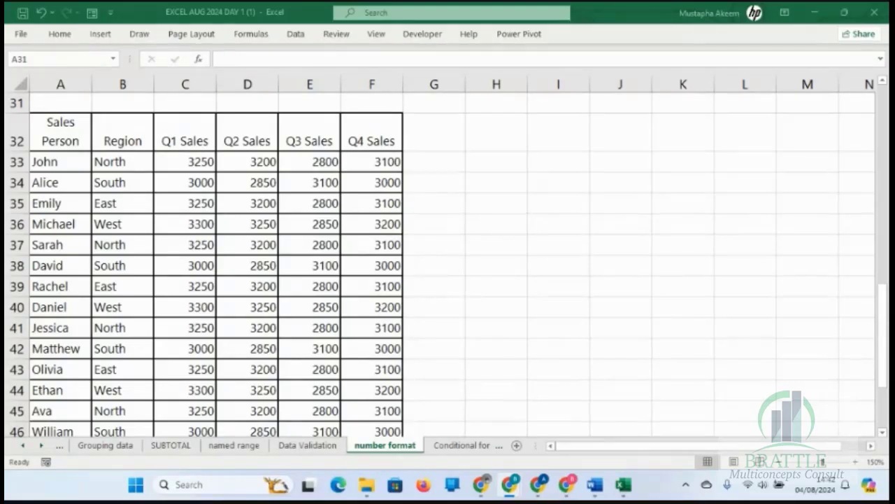
click(193, 174)
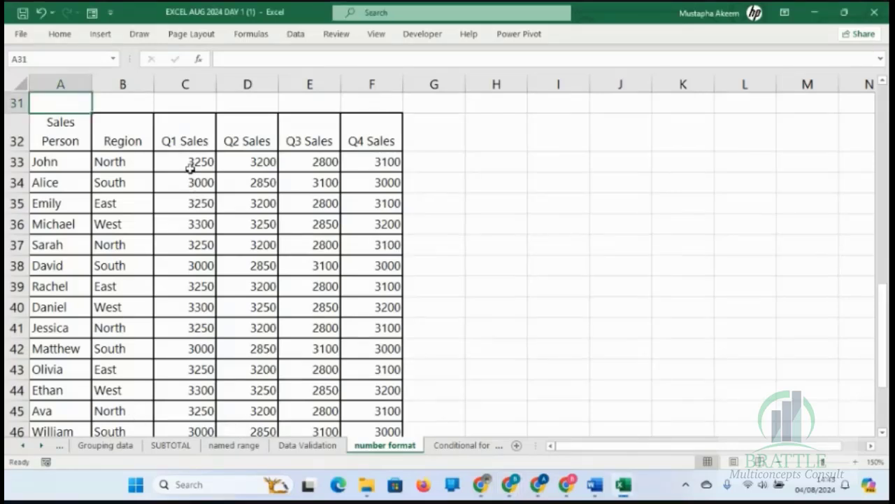
click(60, 35)
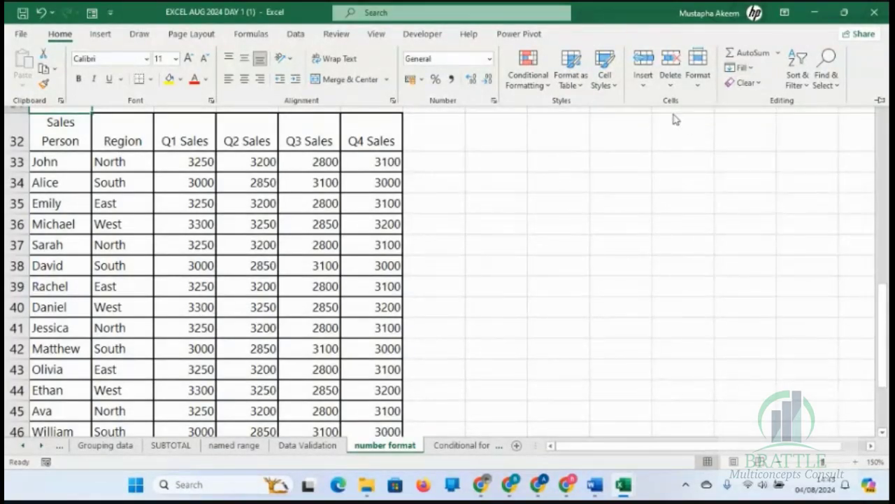
click(698, 91)
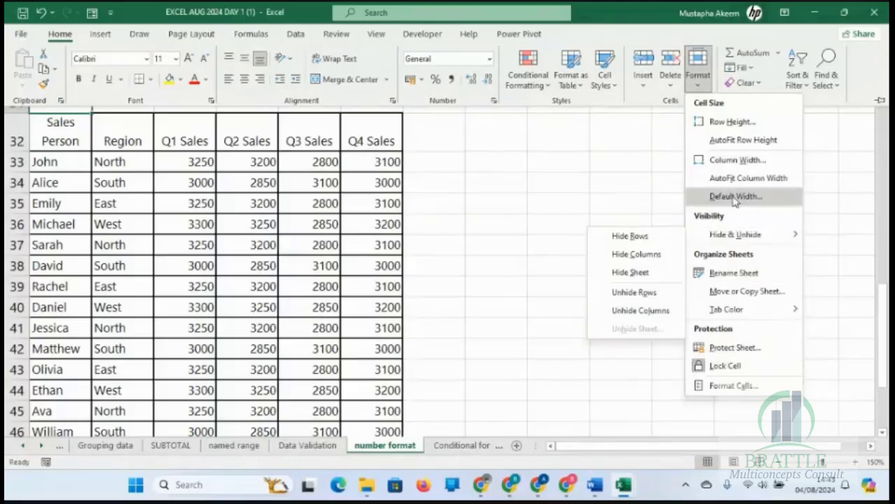
click(672, 90)
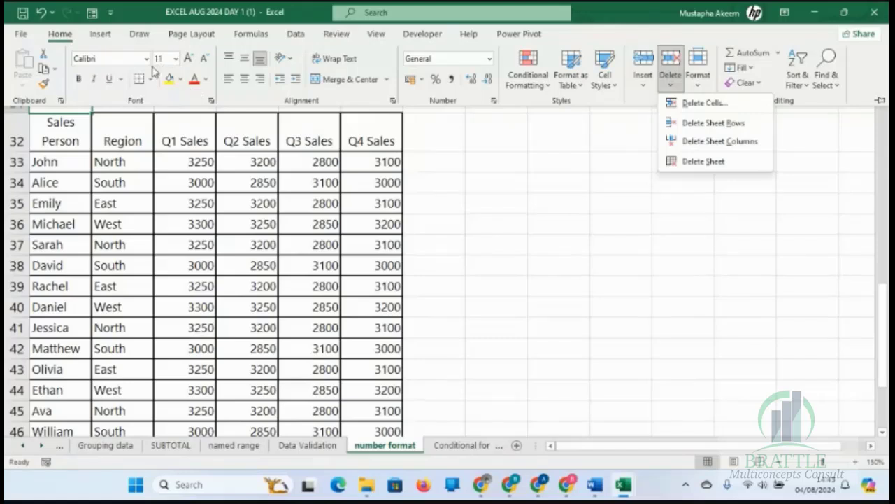
click(116, 143)
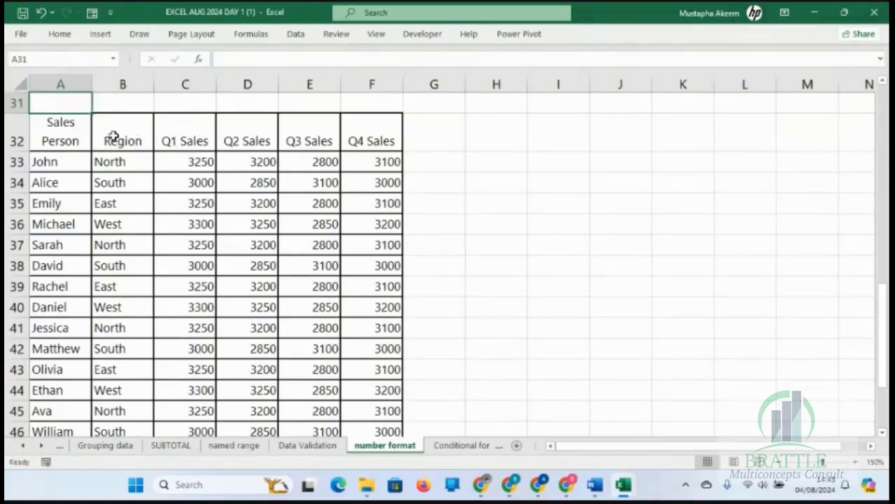
Select the sales table's header row and its Sales Person cell, and review the text wrapping and alignment options that apply to them.
click(115, 140)
click(31, 135)
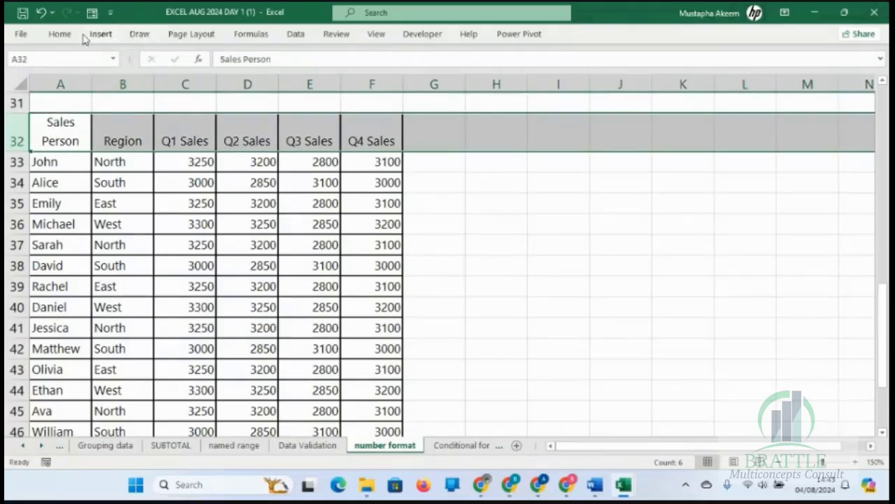
click(61, 35)
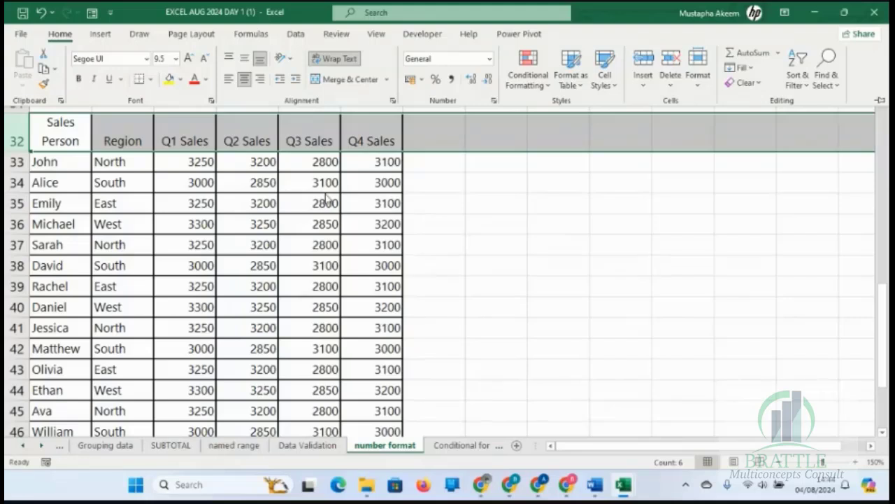
click(299, 182)
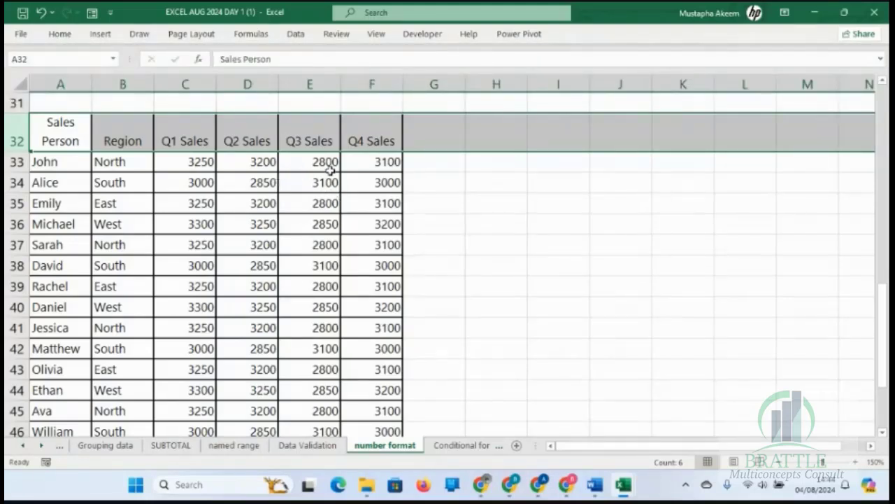
click(71, 137)
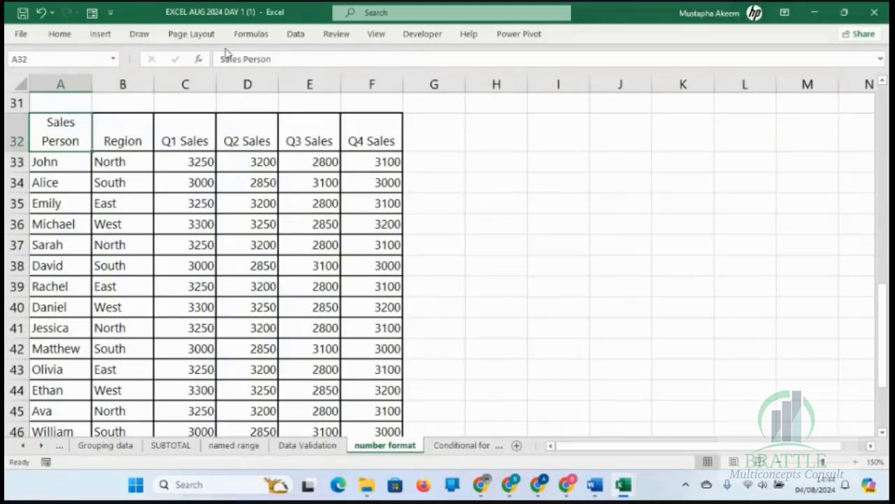
click(59, 34)
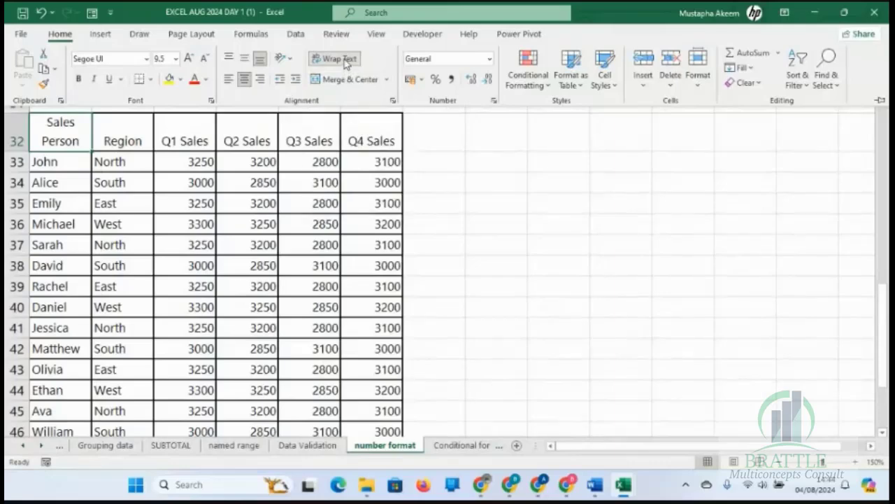
key(ctrl+F1)
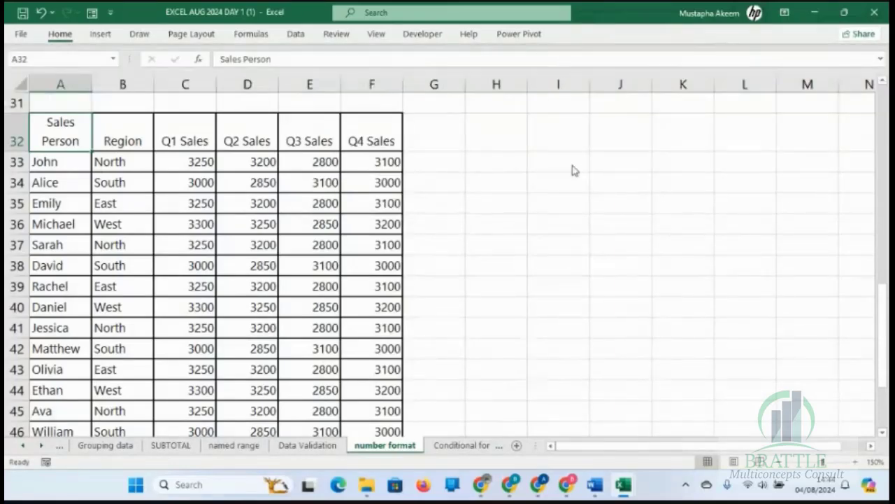
Insert a blank row above the sales table's header row 32.
click(137, 144)
key(Up)
key(Up)
key(Up)
key(Up)
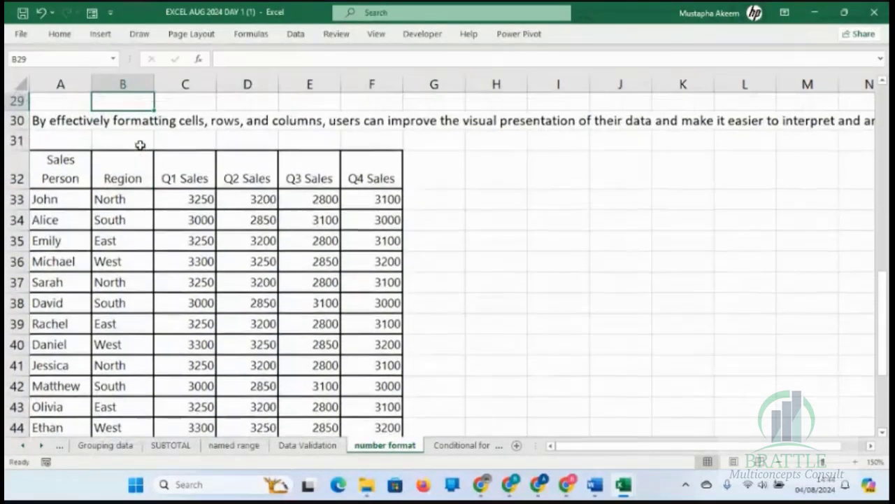
click(19, 189)
right_click(21, 189)
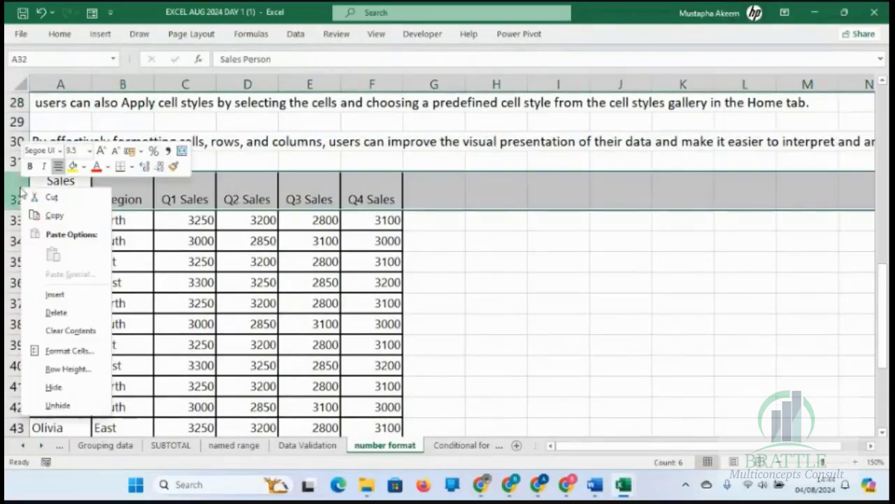
click(70, 294)
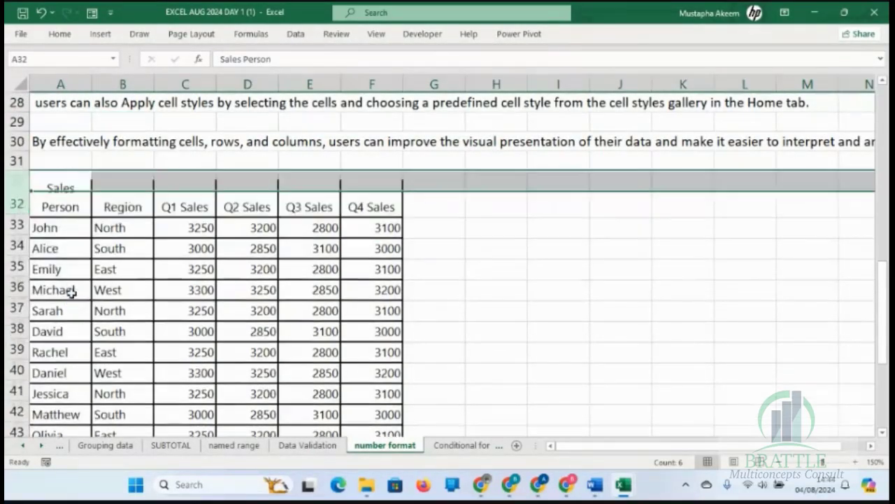
Enter the title QUATERLY SALES FOR 2024 in cell A32 of the blank row above the table headers.
click(56, 182)
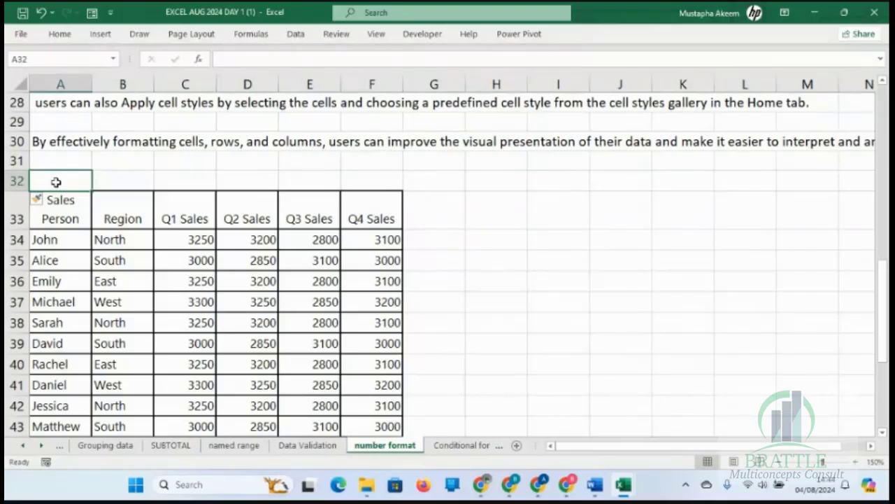
drag(56, 182, 384, 180)
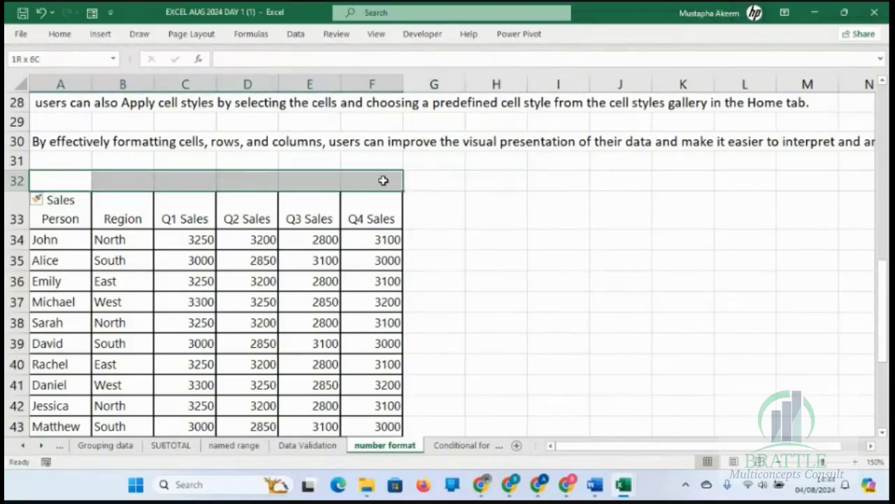
click(83, 185)
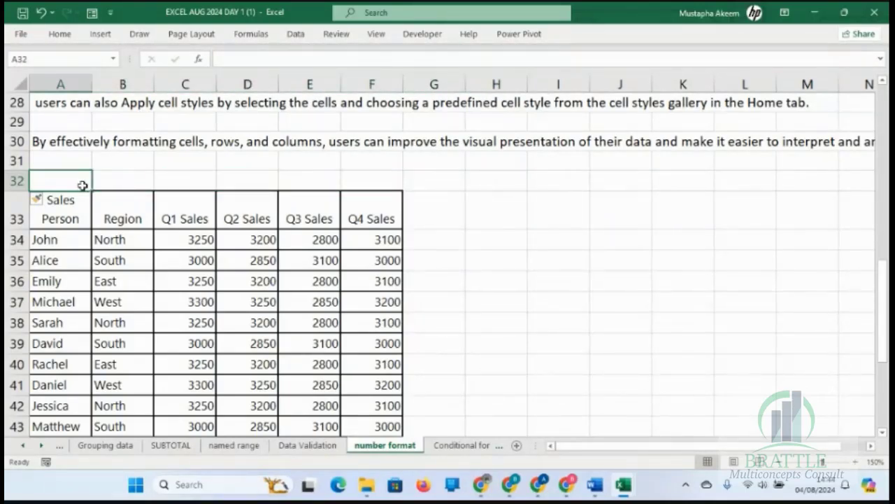
text(QUATE)
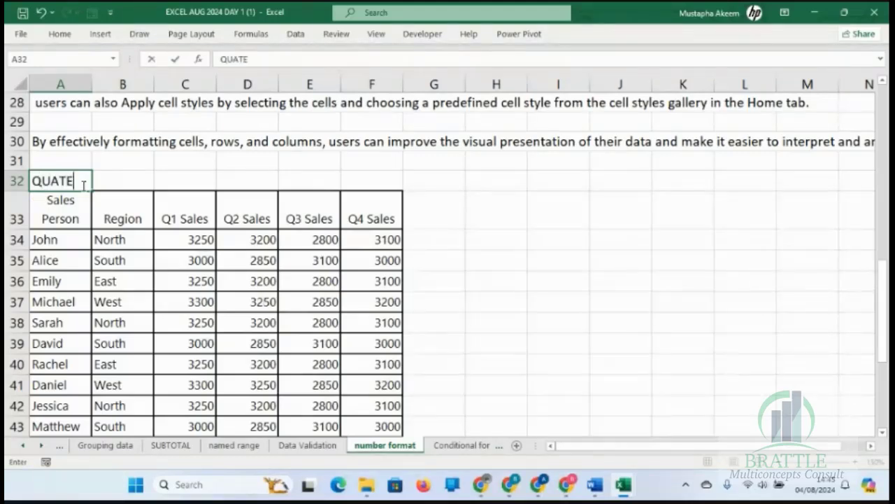
text(RLY SALES )
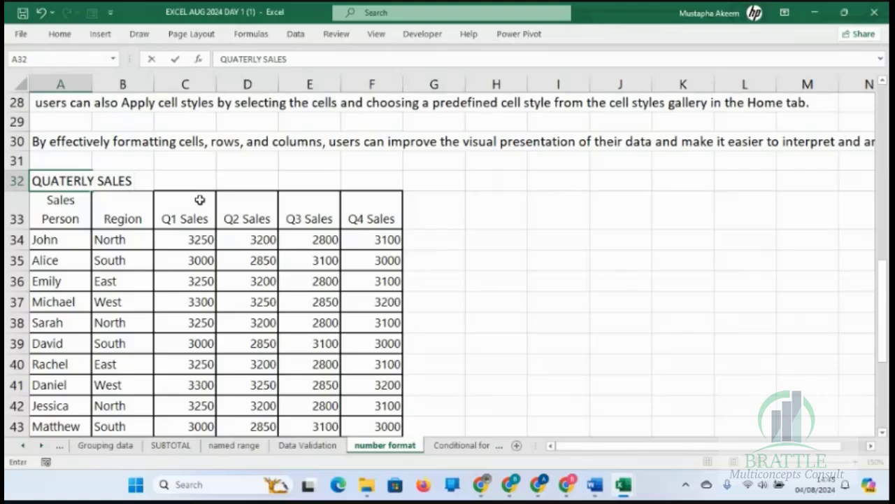
text(FPR)
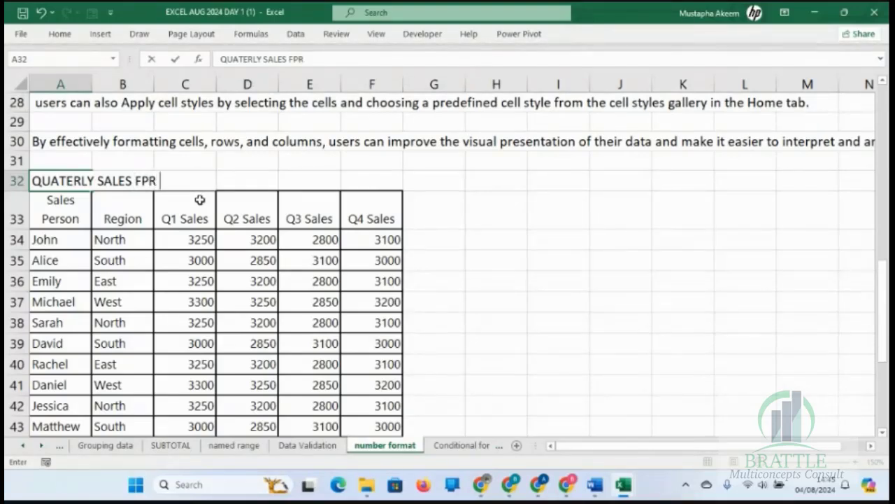
key(BackSpace)
key(BackSpace)
key(BackSpace)
text(OR 20204)
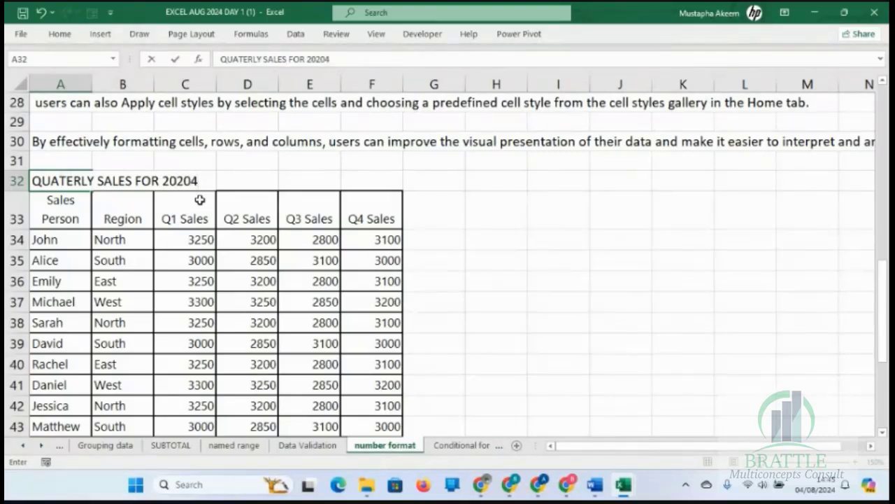
key(BackSpace)
text(4)
key(Return)
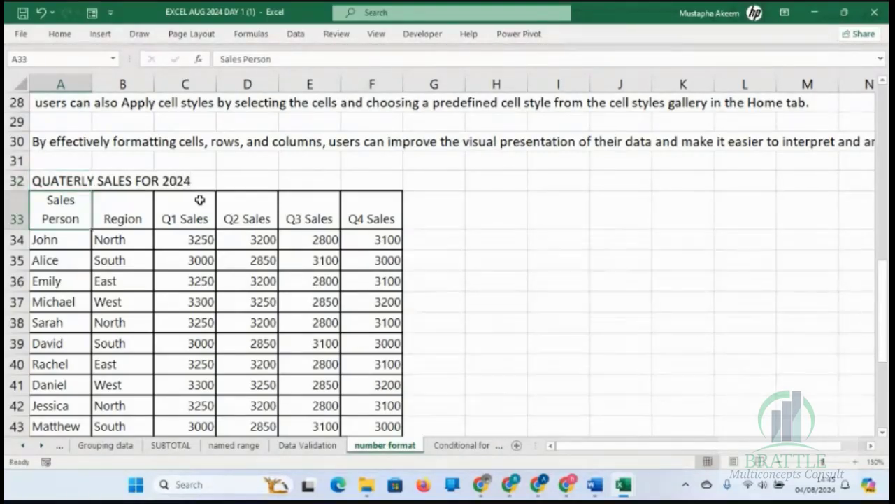
Merge and center the table title across cells A32 to F32.
drag(61, 179, 380, 180)
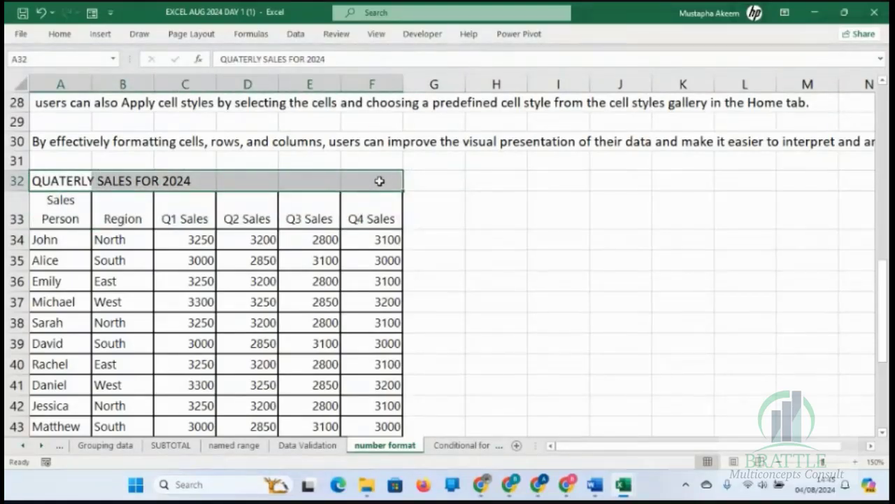
click(63, 35)
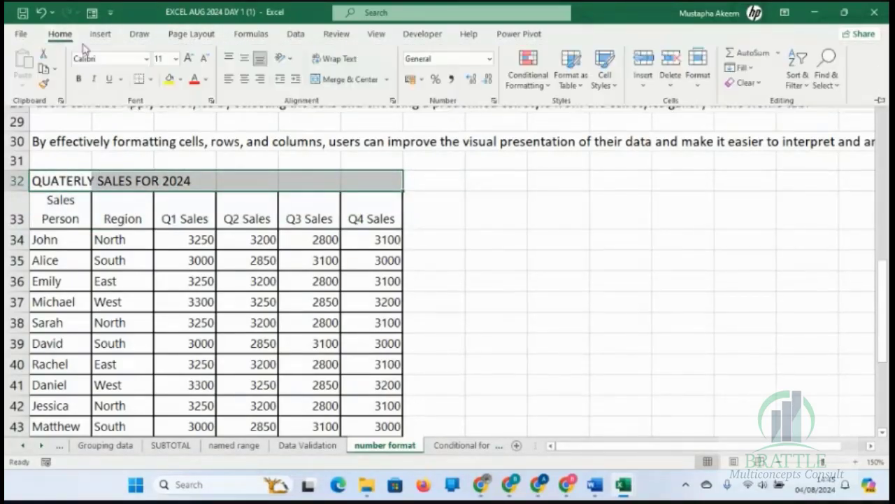
click(345, 84)
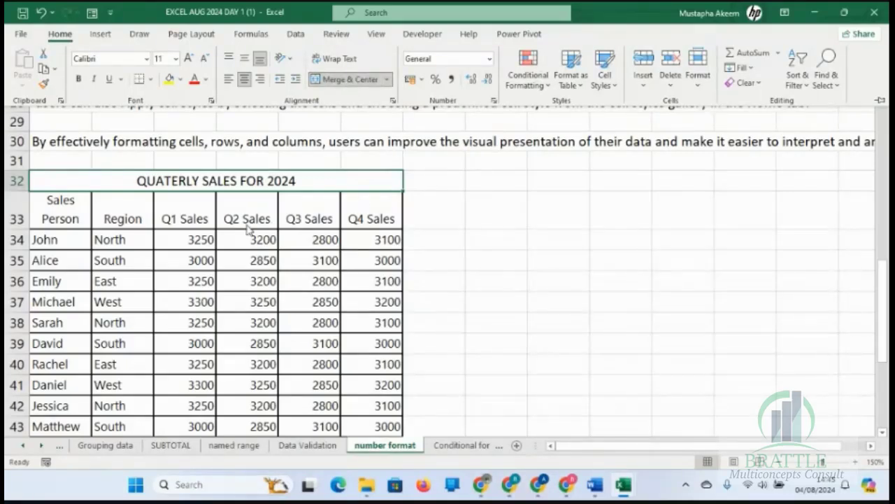
click(186, 336)
click(187, 341)
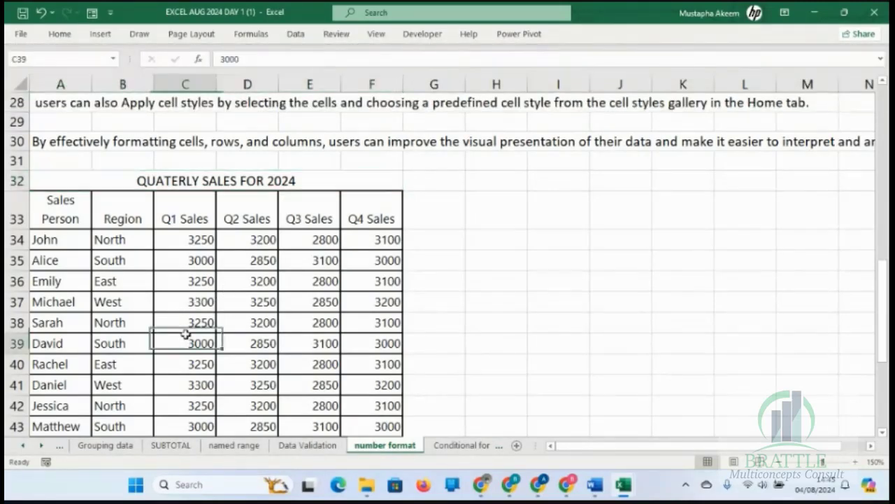
Try inserting a blank column before the Q3 Sales column, and undo the insertion.
click(222, 181)
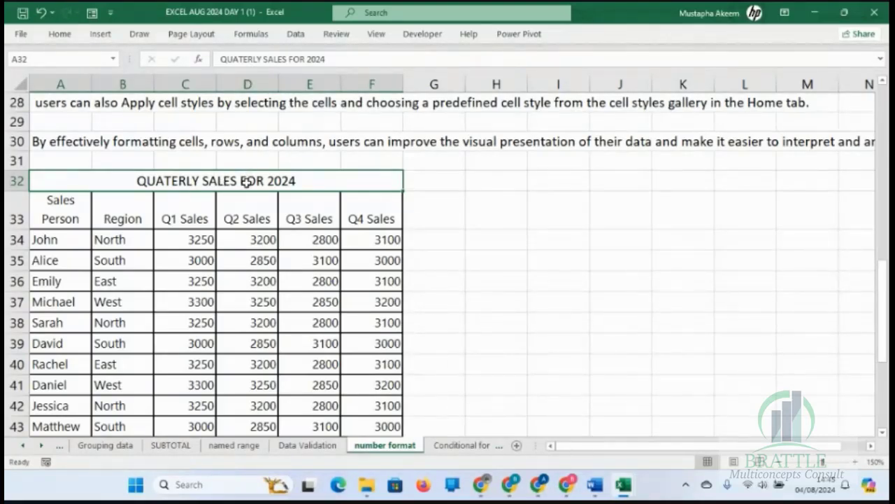
right_click(309, 84)
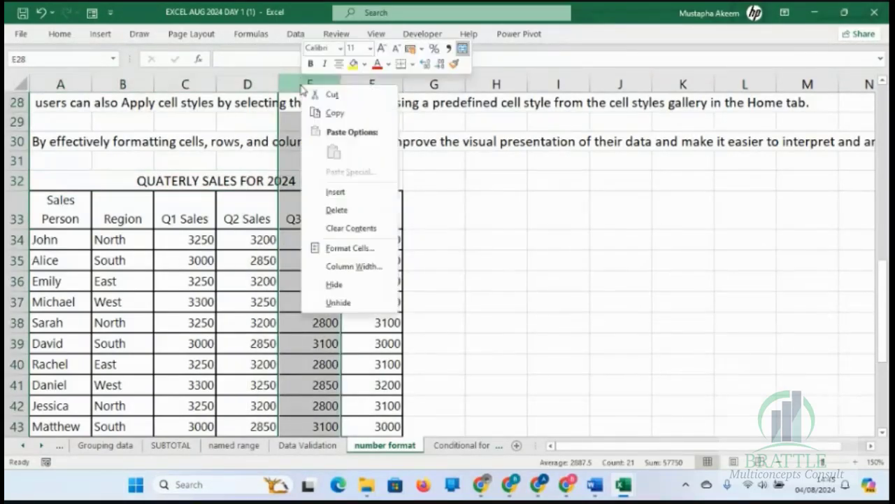
click(343, 194)
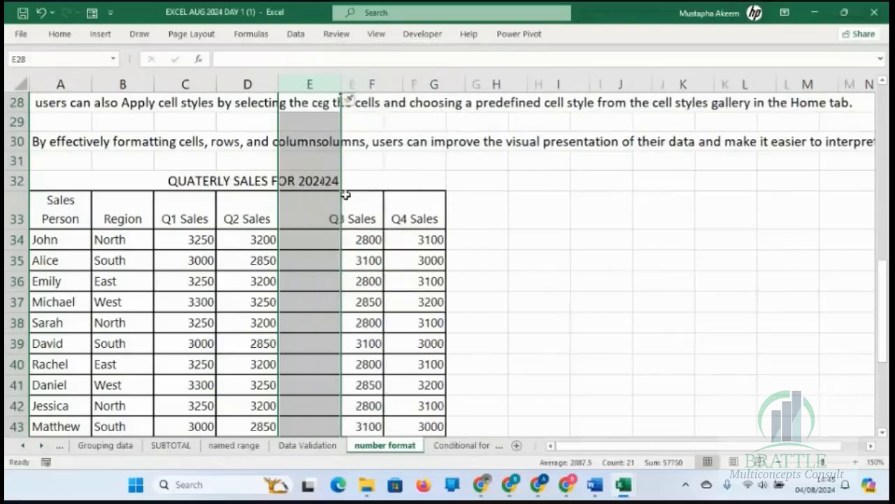
click(316, 280)
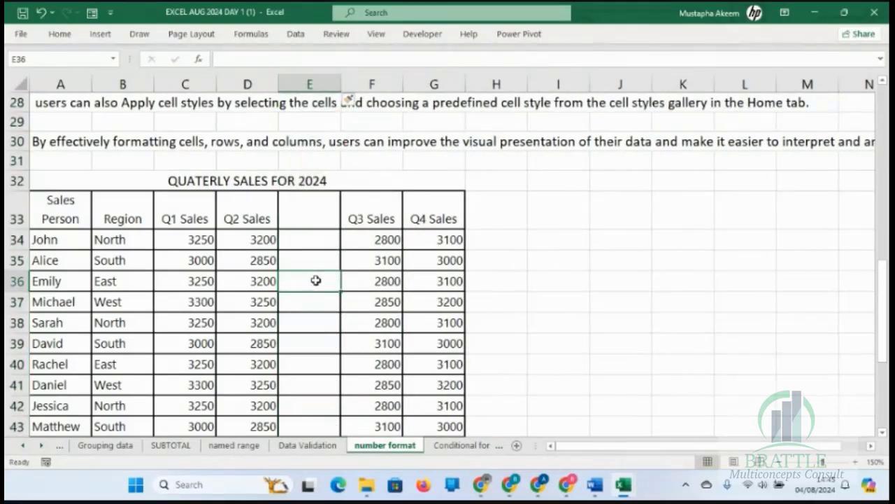
key(ctrl+z)
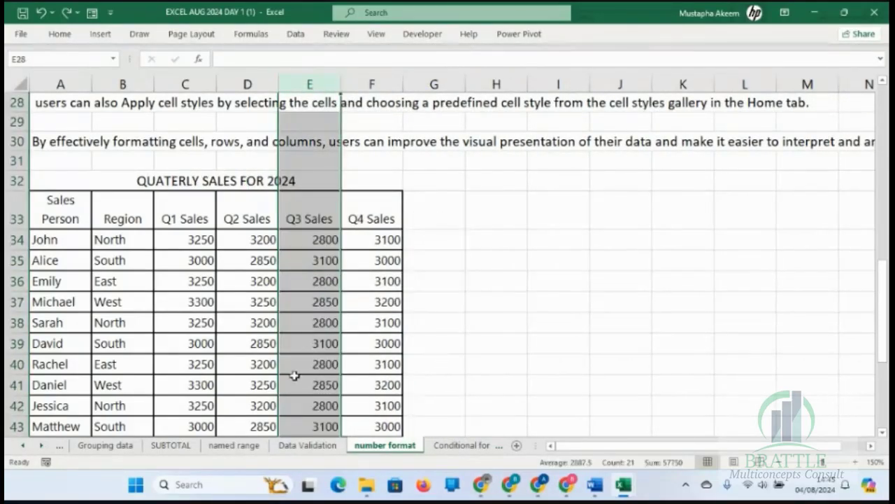
Look over the sales records down to the table's last row and the blank cells beneath it.
click(294, 375)
key(Down)
key(Down)
key(Down)
key(Down)
key(Down)
key(Down)
key(Down)
key(Down)
key(Down)
key(Down)
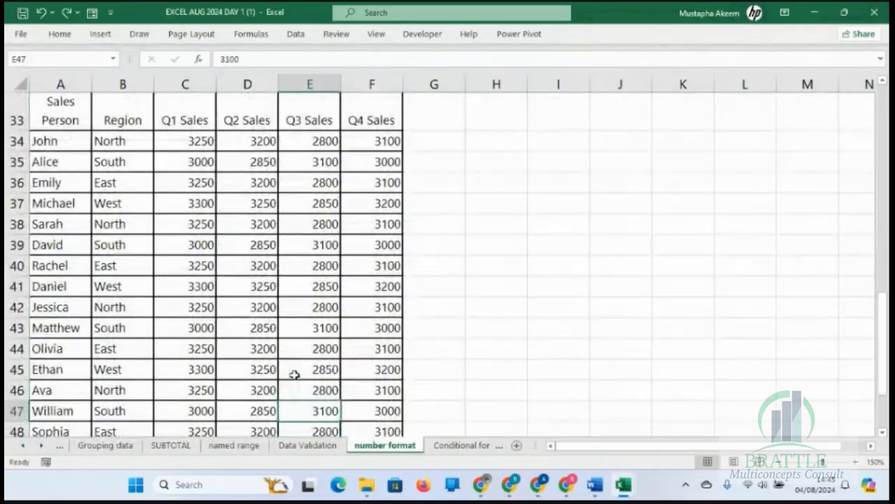
key(Down)
key(Down)
key(Down)
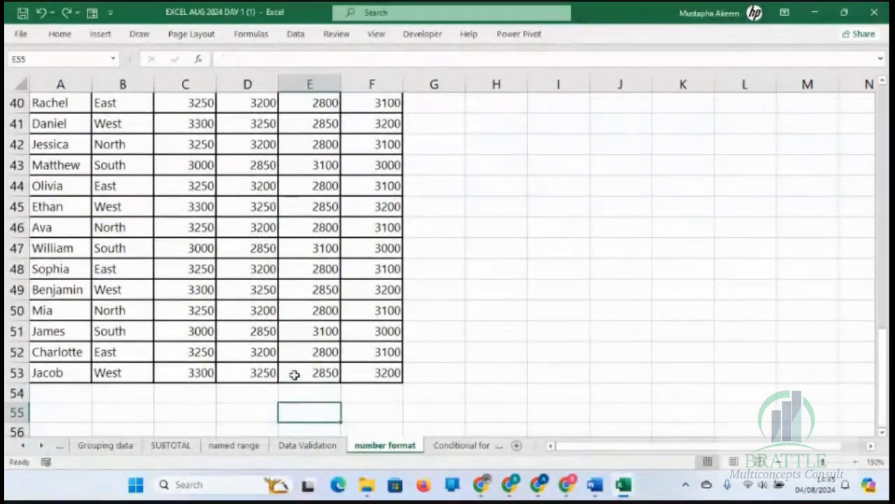
click(268, 389)
drag(269, 390, 319, 397)
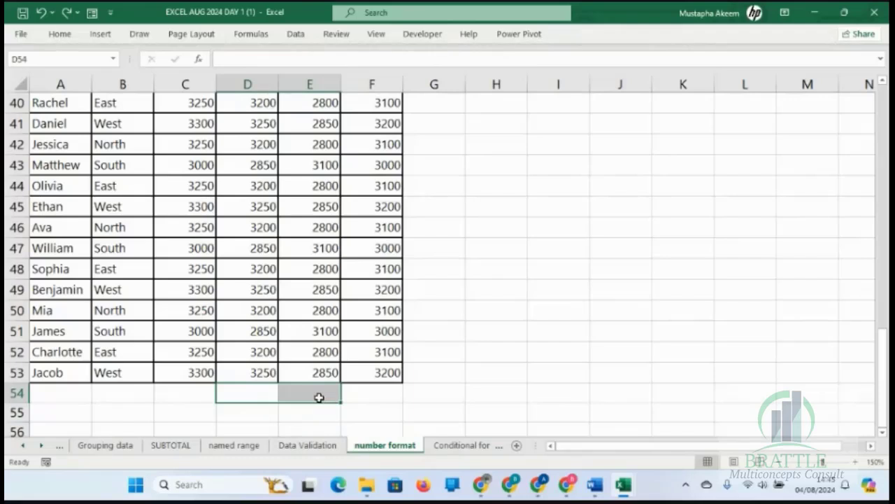
drag(168, 247, 270, 247)
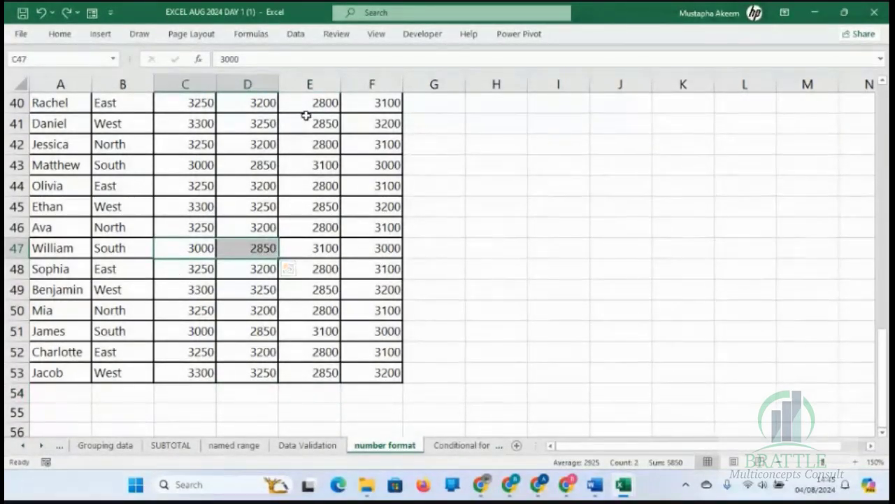
click(296, 189)
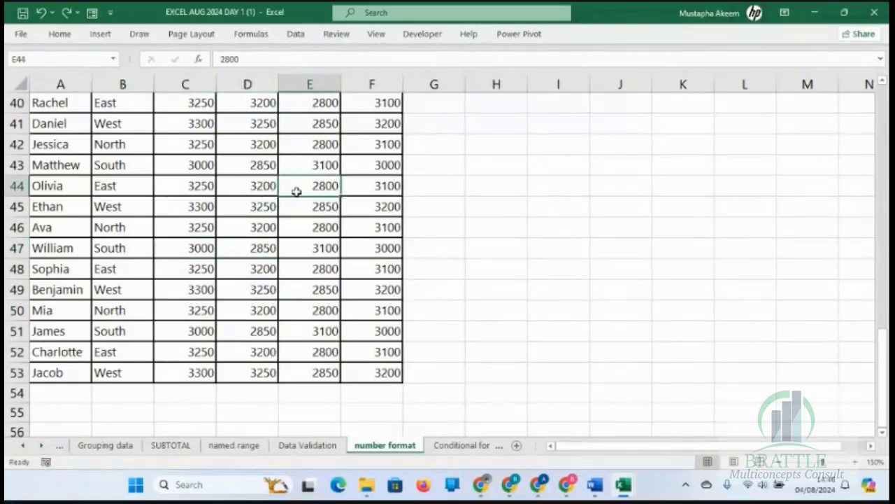
Return to the table title above the headers and unmerge it back into the separate cells A32 to F32.
key(Up)
key(Up)
key(Up)
key(Up)
key(Up)
key(Up)
key(Up)
key(Up)
key(Up)
key(Up)
key(Up)
key(Up)
key(Up)
key(Up)
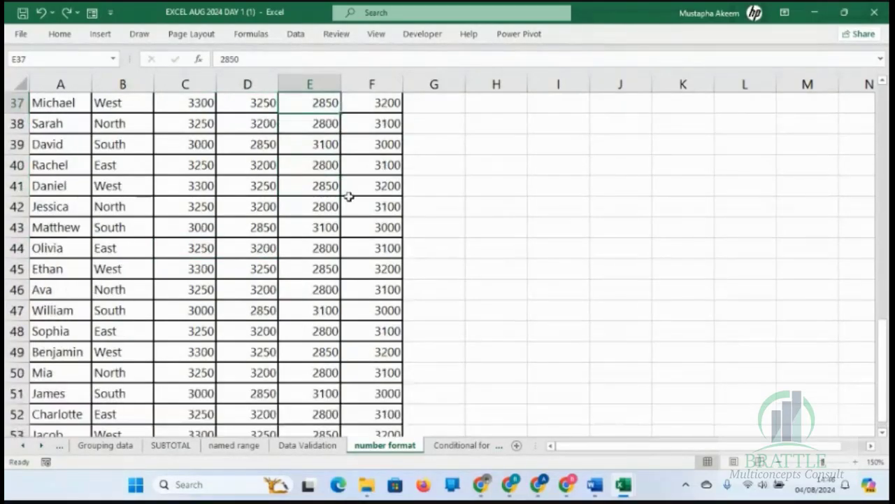
key(Down)
key(Down)
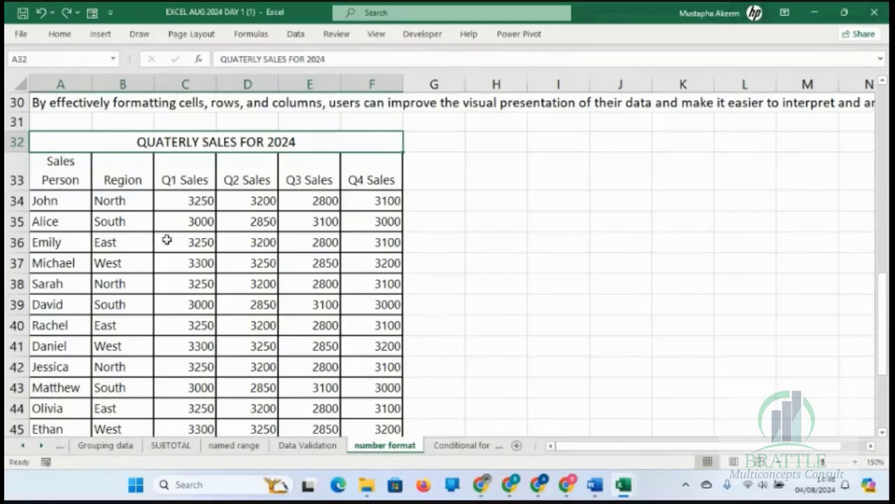
click(63, 35)
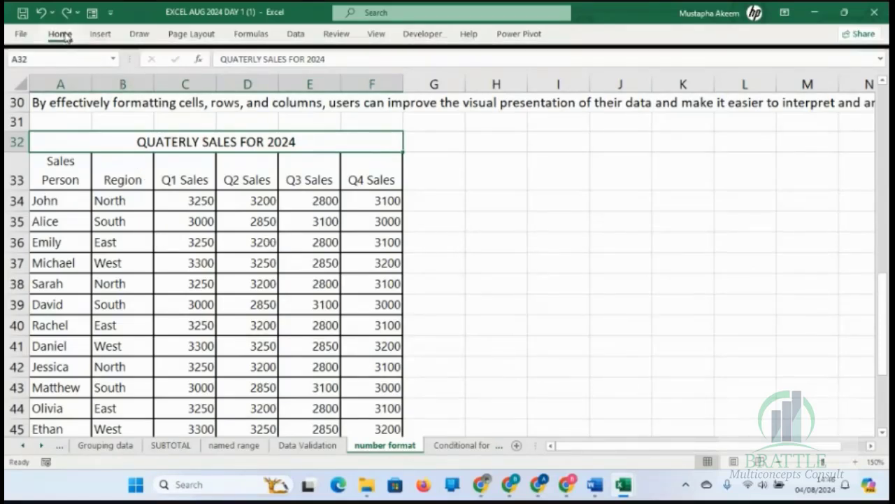
click(370, 82)
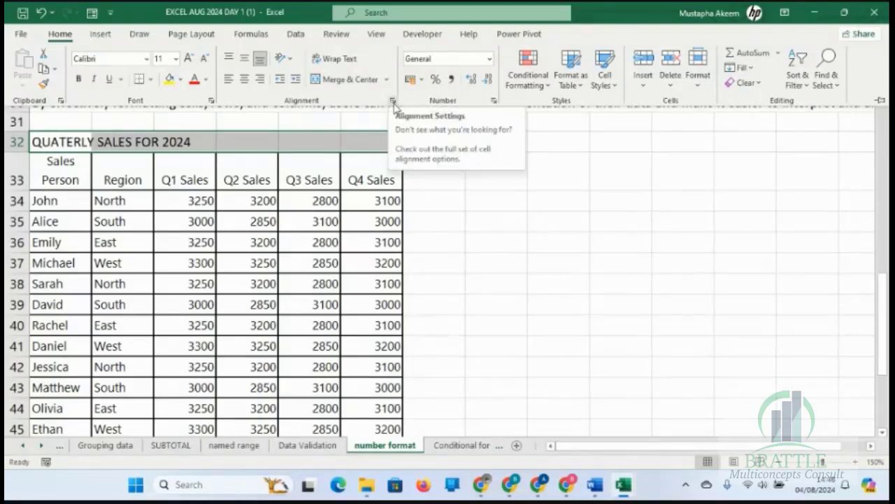
Add the note "CTRL + 1" in cell J33 beside the sales table.
click(393, 106)
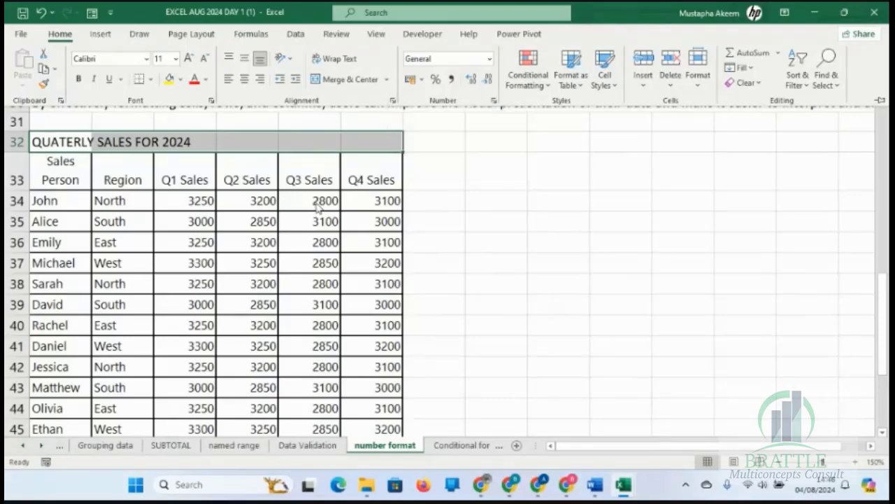
click(615, 133)
click(616, 163)
text(CTRL +)
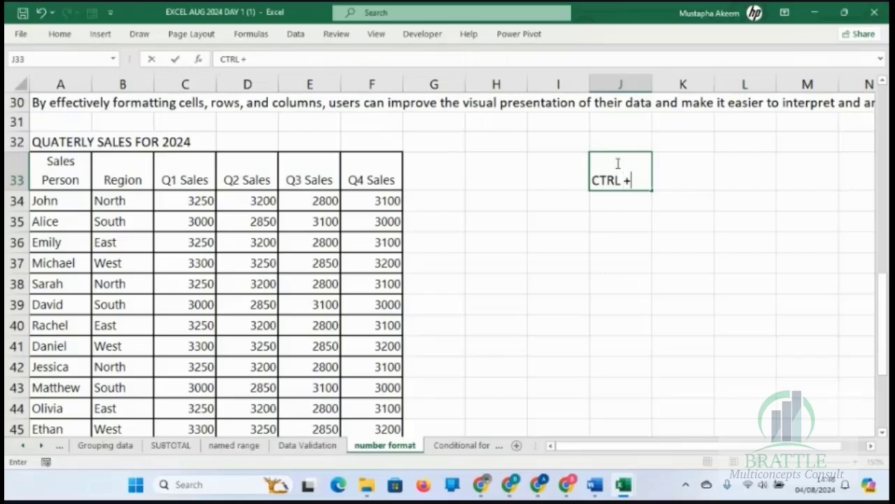
text(1)
key(Return)
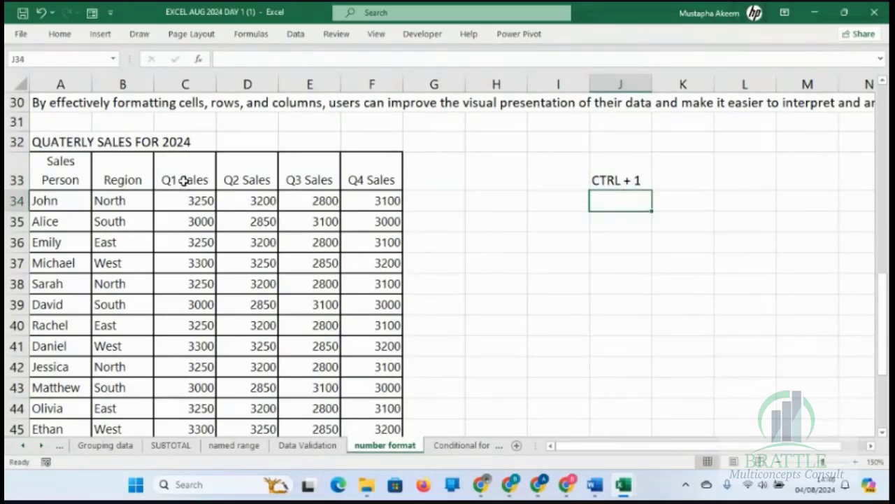
click(75, 144)
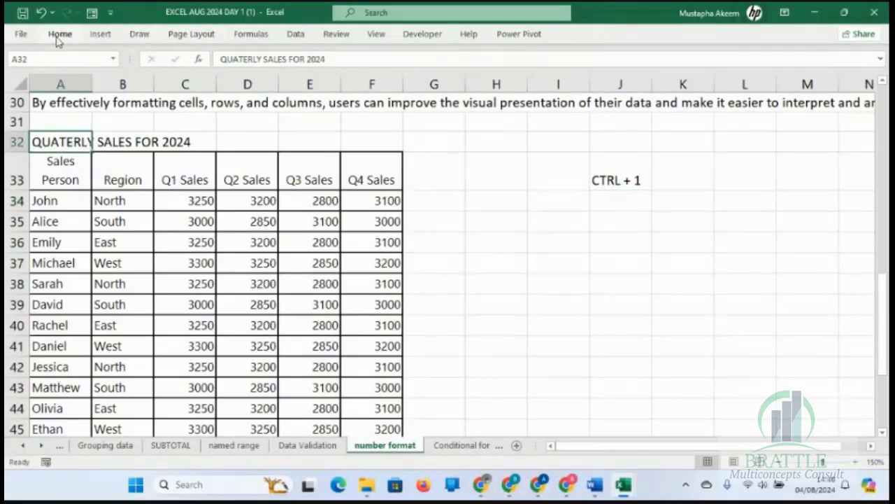
text(1)
click(308, 101)
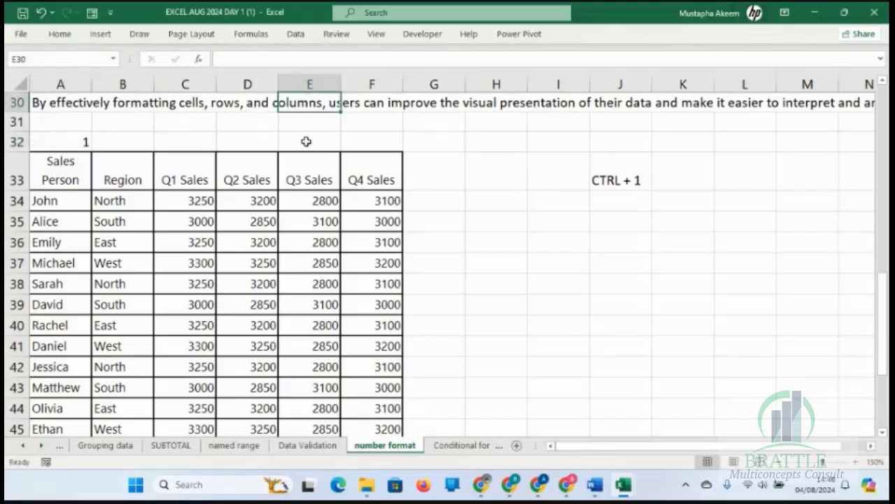
key(ctrl+z)
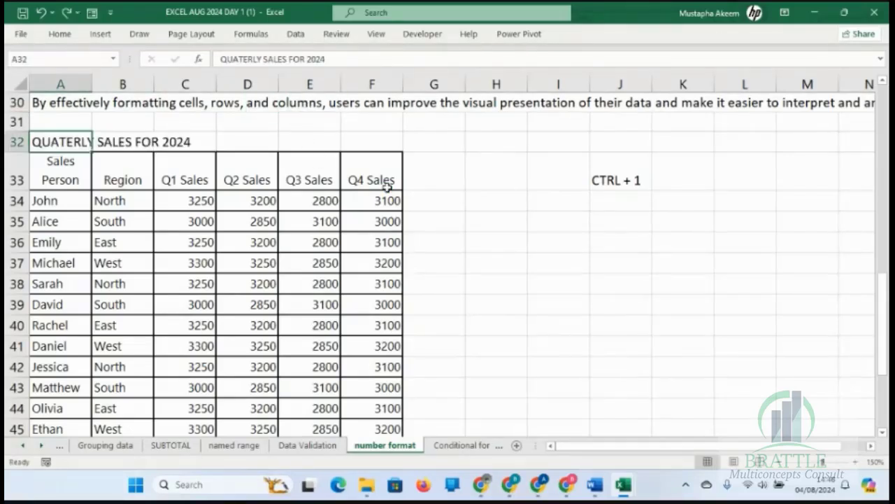
Review the horizontal text alignment options in Format Cells for the title in A32, and close the dialog without changes.
key(ctrl+1)
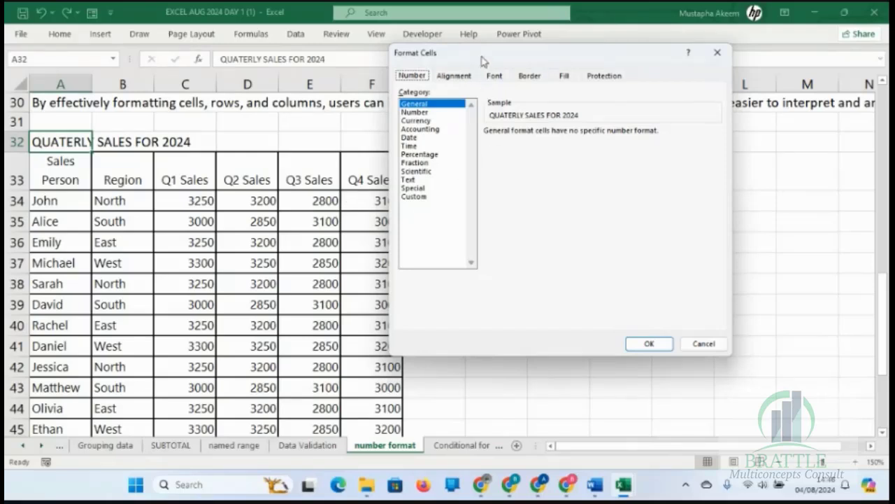
drag(481, 61, 479, 89)
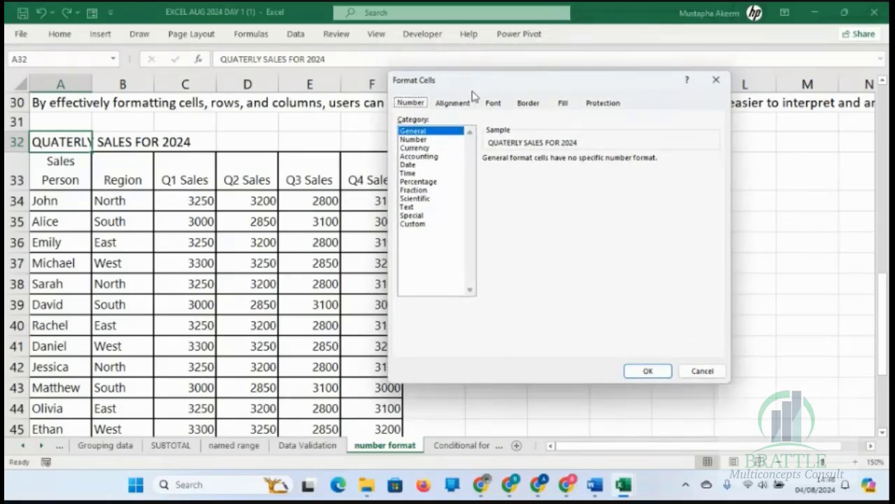
click(462, 109)
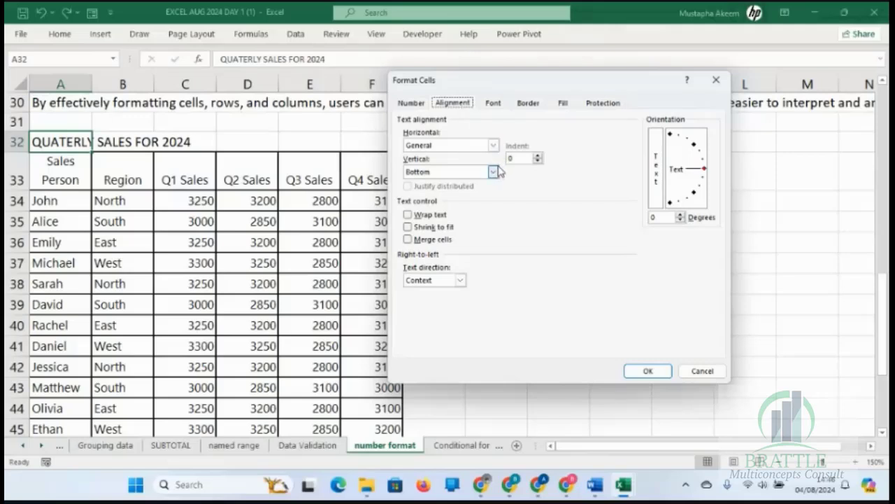
click(493, 145)
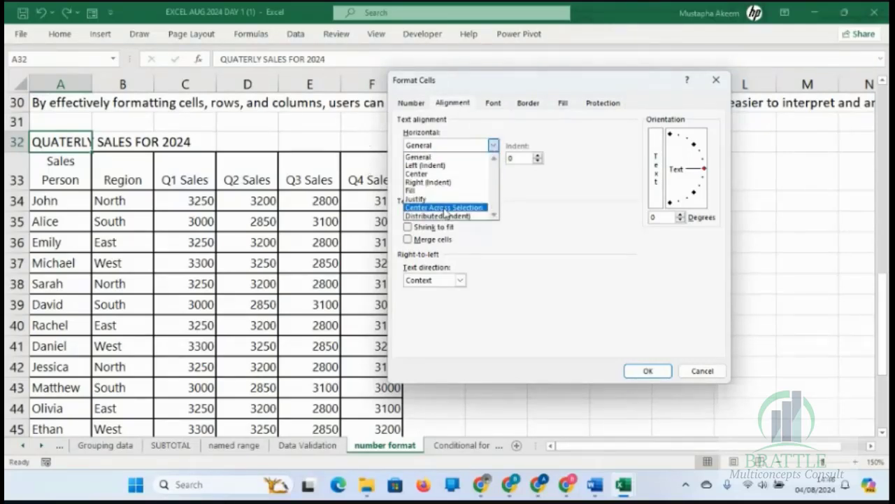
click(716, 80)
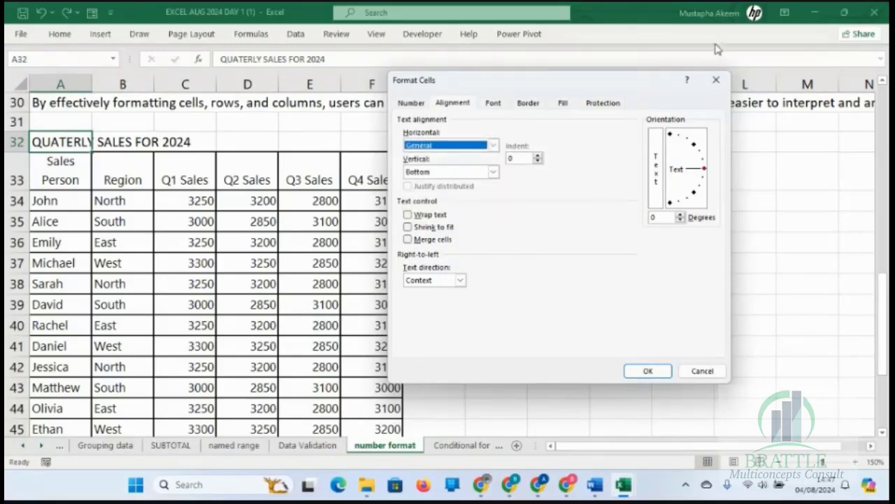
click(715, 80)
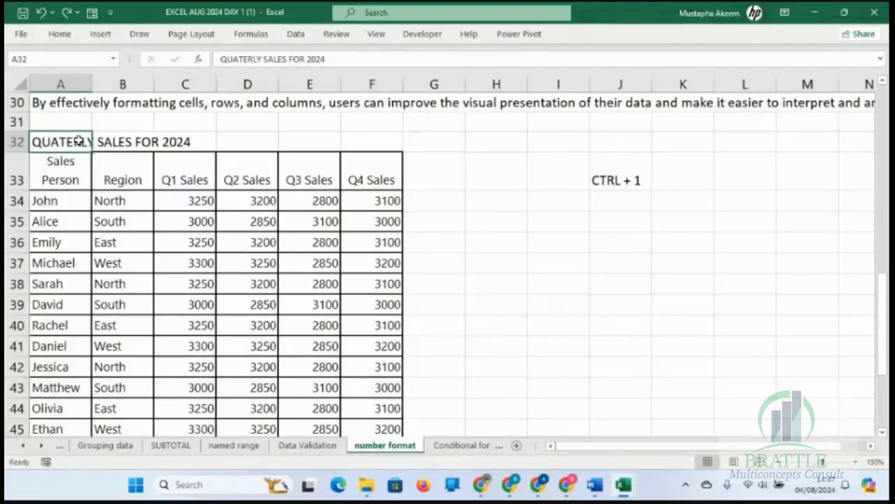
Centre the table title over cells A32 to F32 with the Center Across Selection horizontal alignment, without merging the cells.
drag(79, 140, 388, 142)
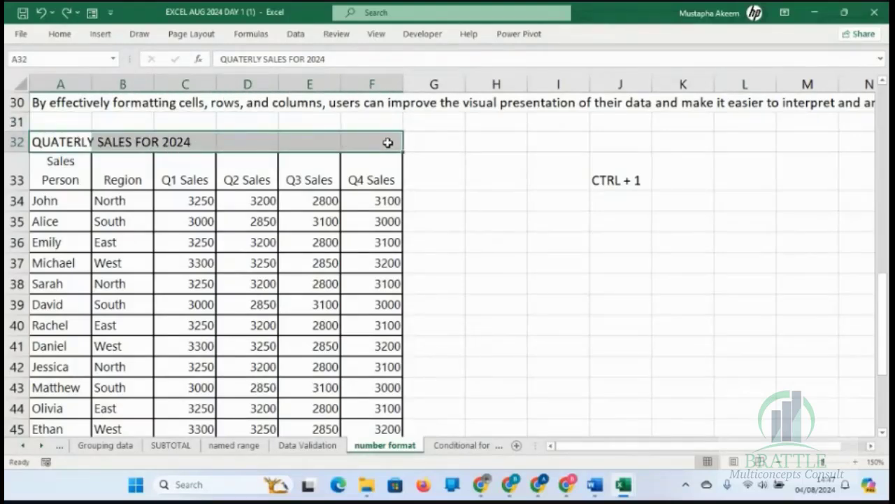
click(61, 33)
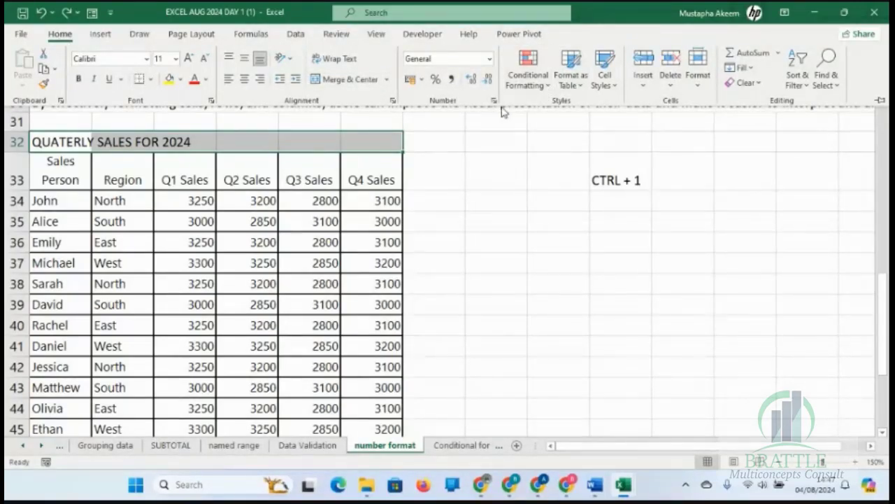
click(393, 104)
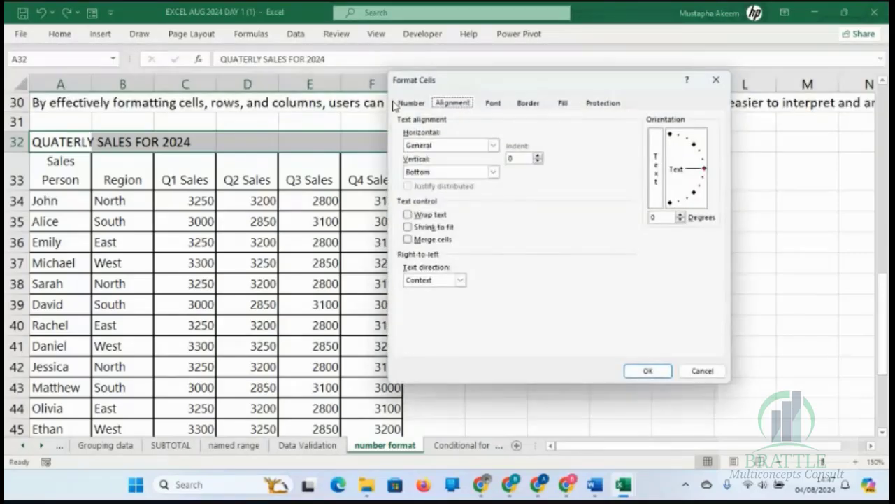
click(493, 147)
click(461, 208)
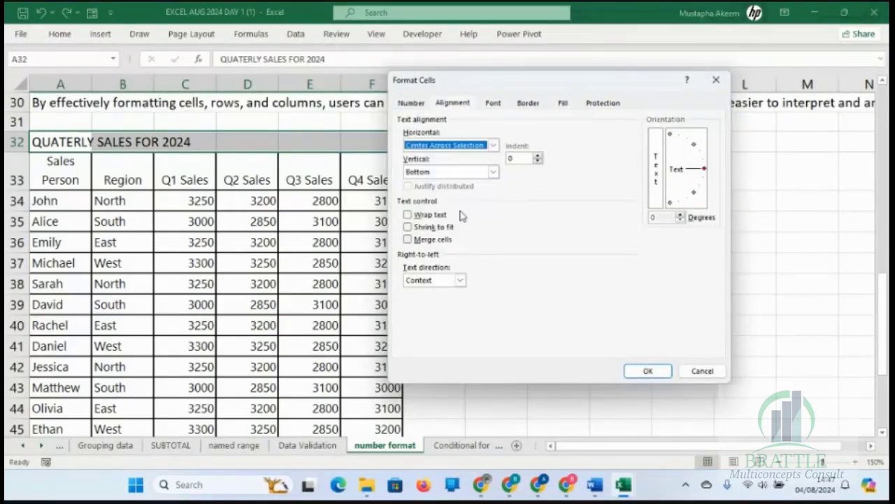
click(658, 371)
click(557, 306)
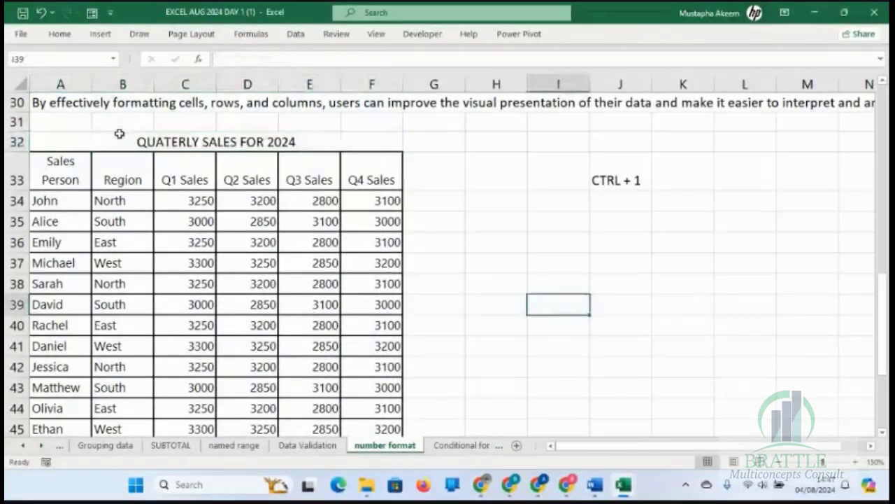
Examine the title row cell by cell between A32 and G32 to check whether the cells under the centred title are separate.
click(94, 146)
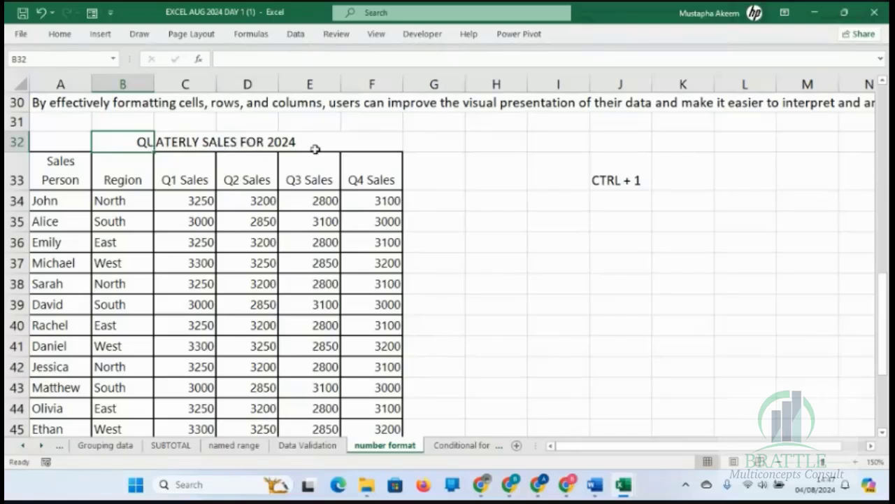
click(513, 169)
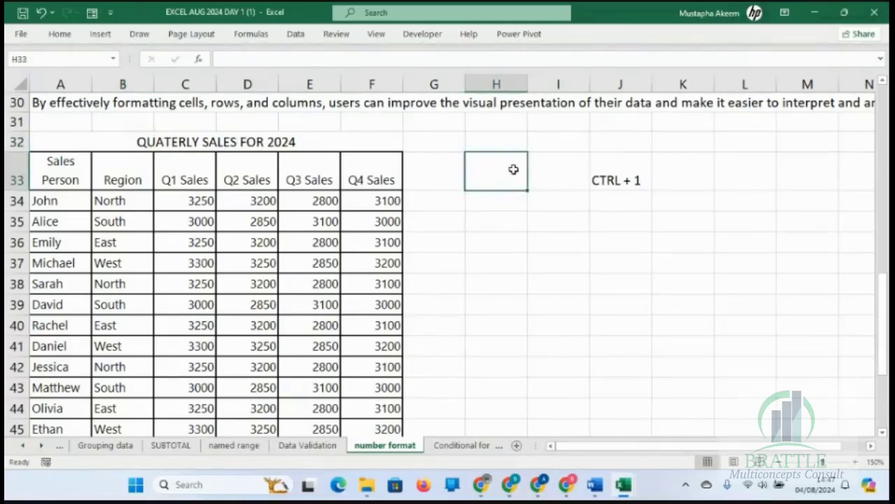
click(65, 143)
key(Right)
key(Right)
key(Right)
key(Right)
key(Right)
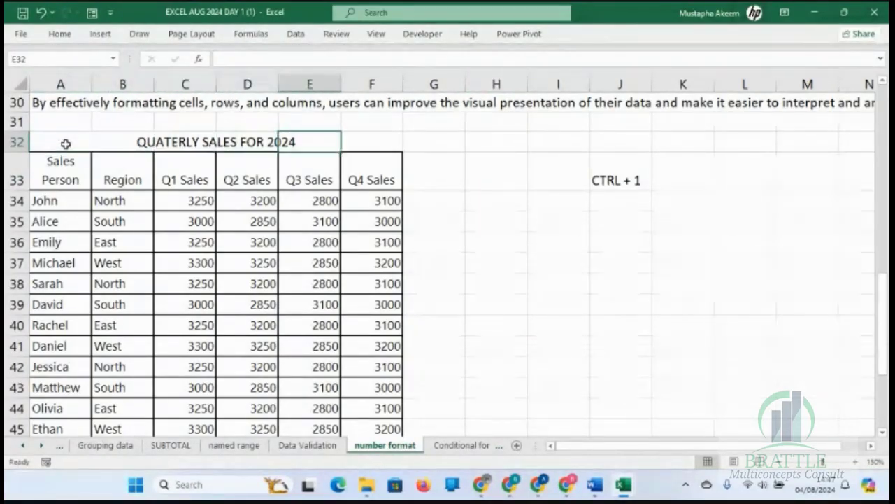
key(Left)
key(Left)
key(Left)
key(Left)
key(Left)
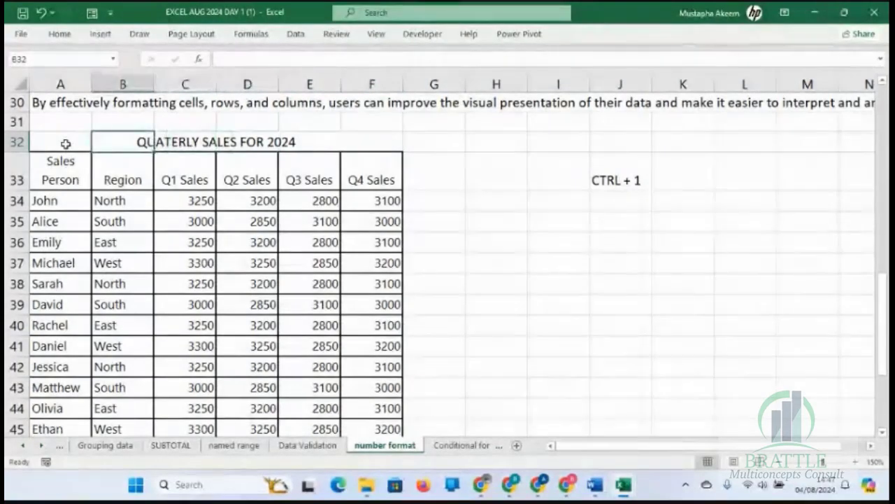
key(Right)
key(Right)
key(Right)
key(Right)
key(Right)
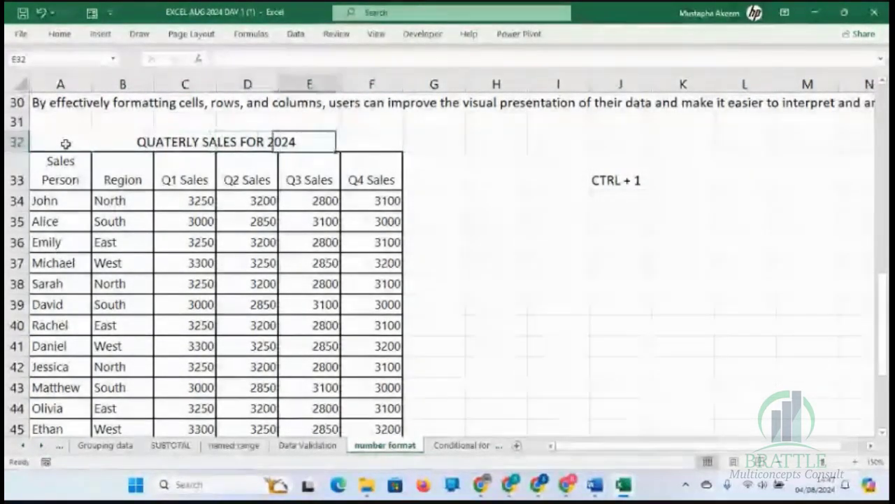
key(Right)
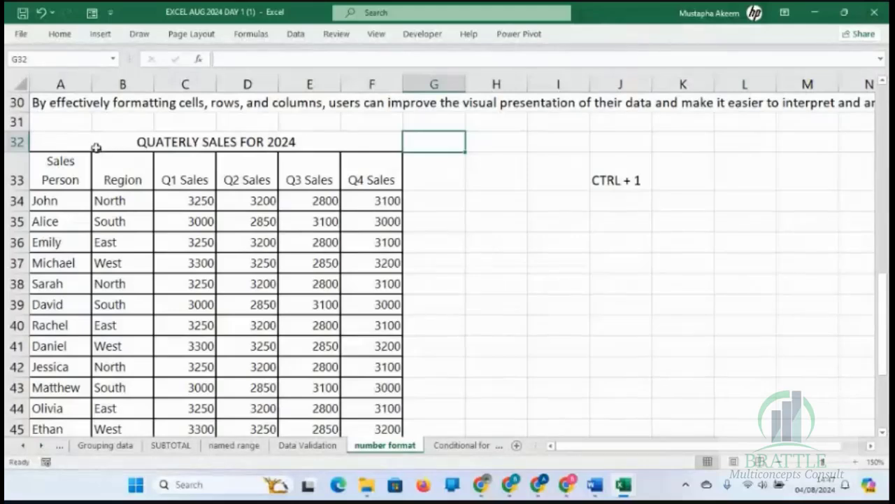
drag(77, 142, 356, 144)
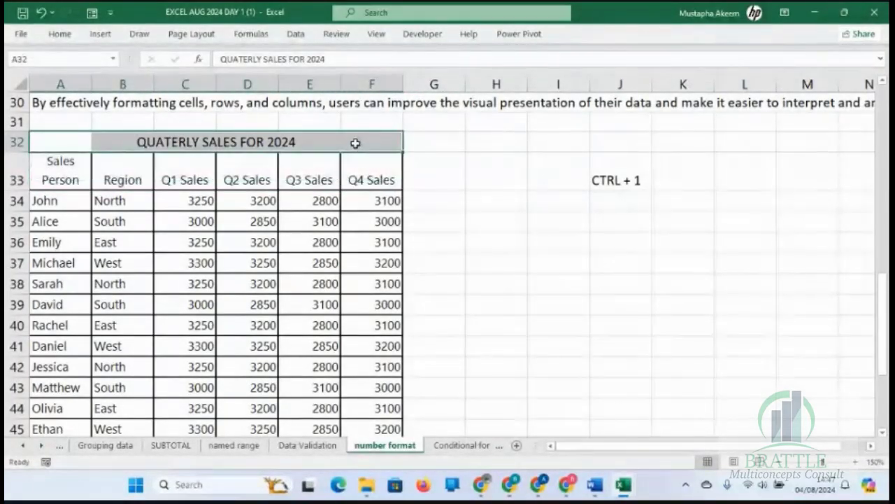
click(355, 142)
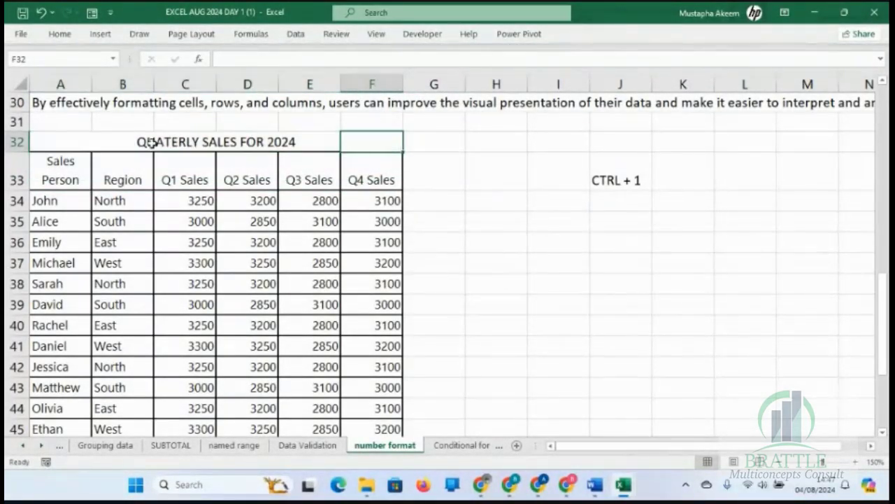
click(72, 138)
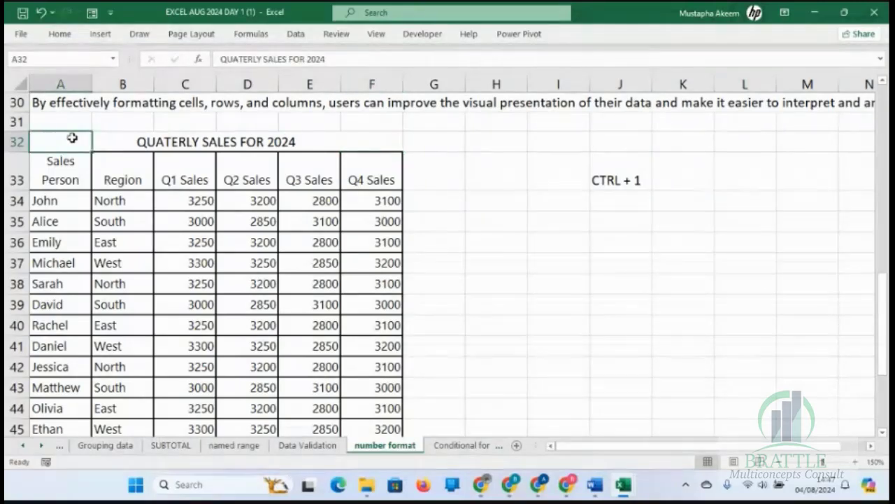
click(377, 140)
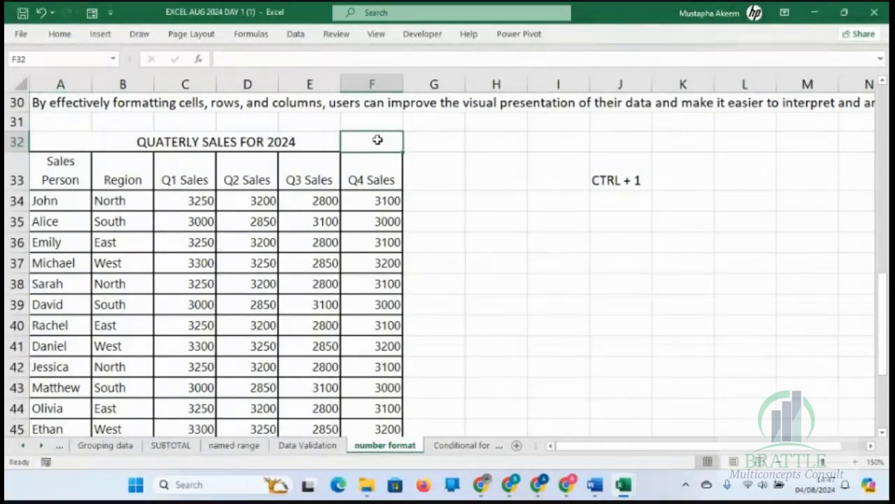
key(Left)
key(Left)
key(Left)
key(Left)
key(Left)
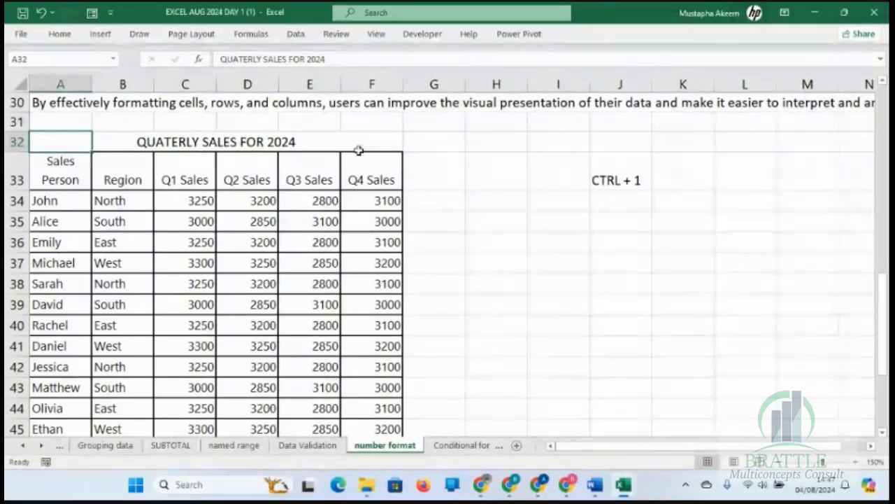
click(82, 103)
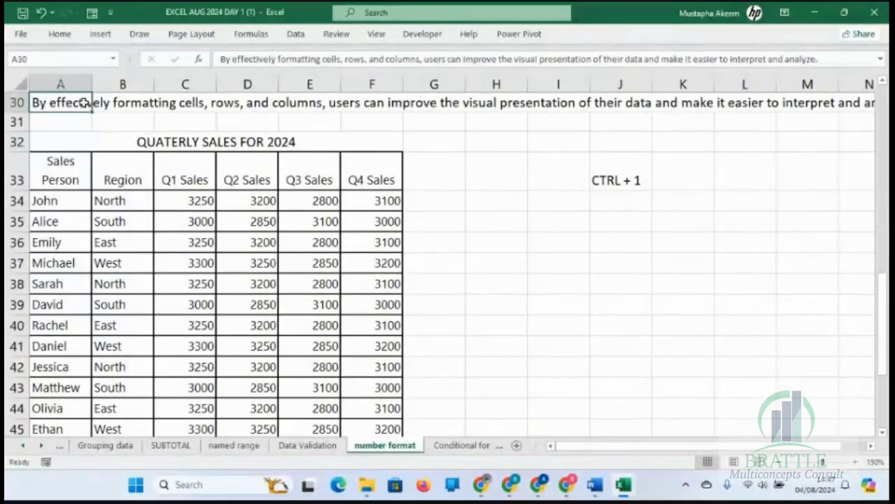
Turn off text wrapping for the Sales Person header in A33 and narrow column A slightly.
click(69, 180)
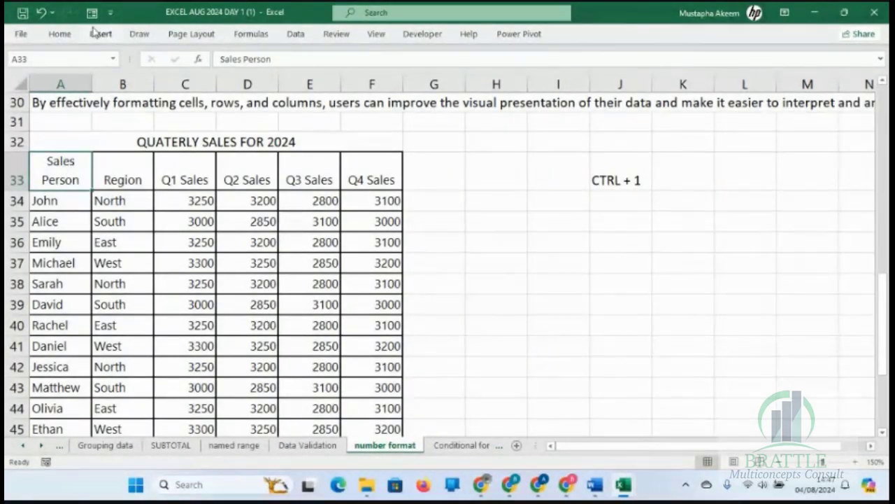
click(60, 34)
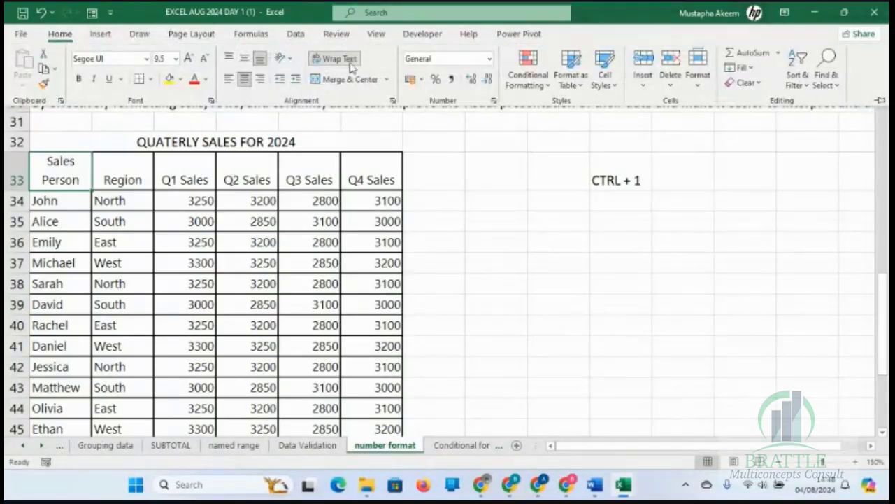
click(339, 59)
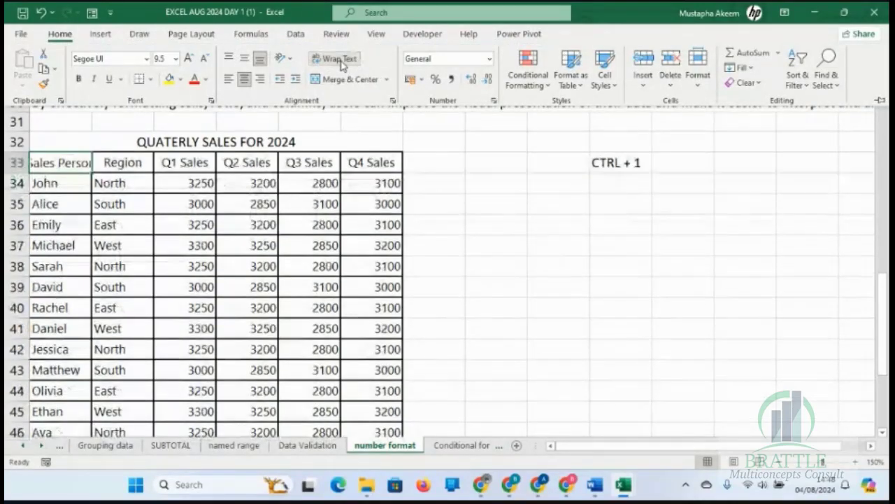
click(56, 161)
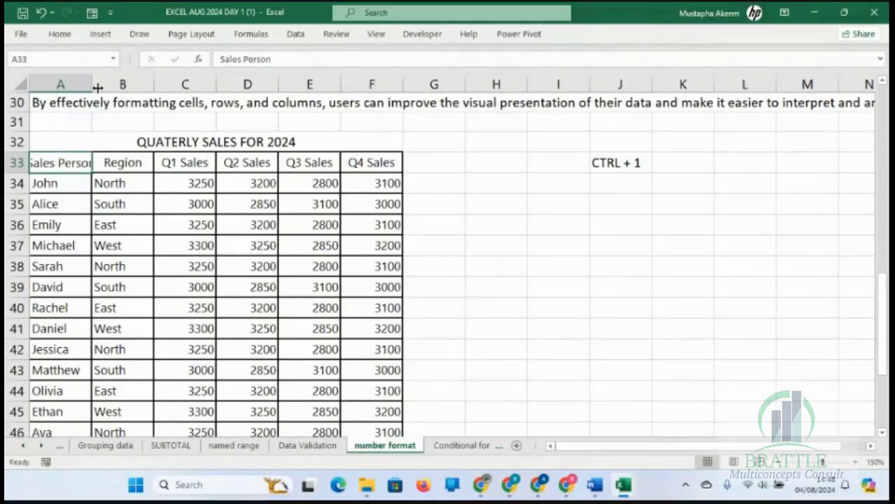
drag(94, 84, 90, 84)
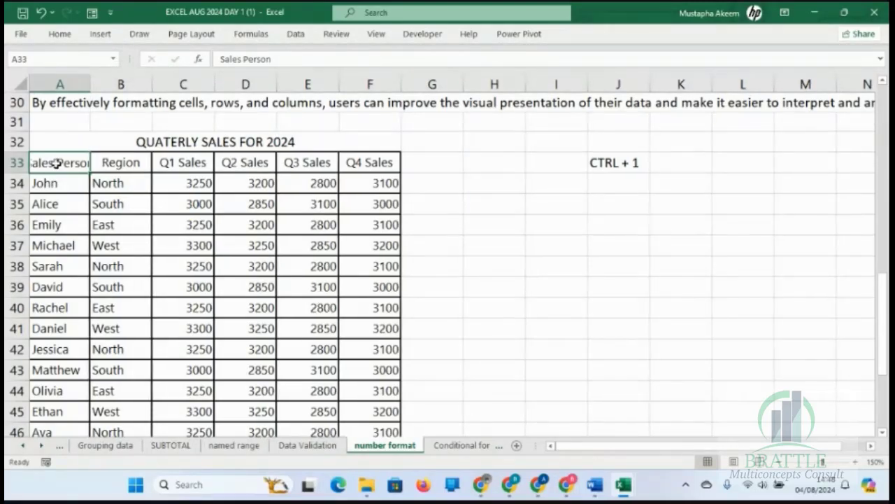
click(59, 35)
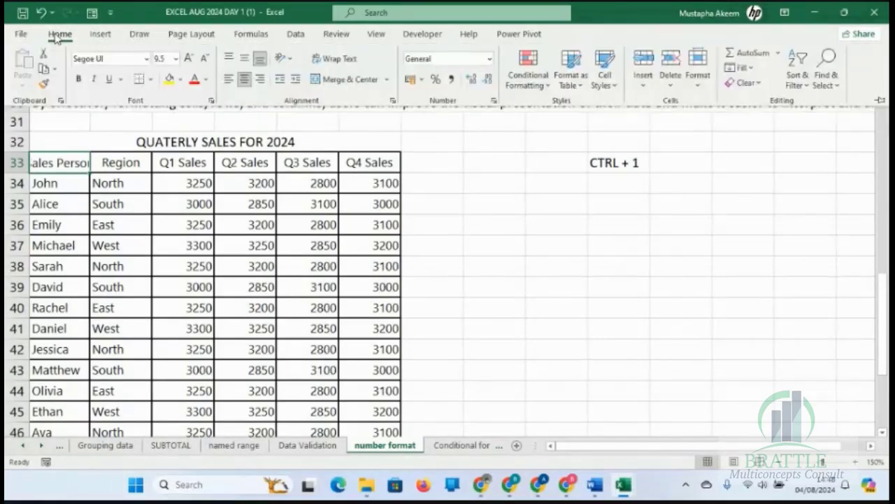
Turn on text wrapping for the Sales Person header in A33 through the Format Cells alignment settings.
click(342, 206)
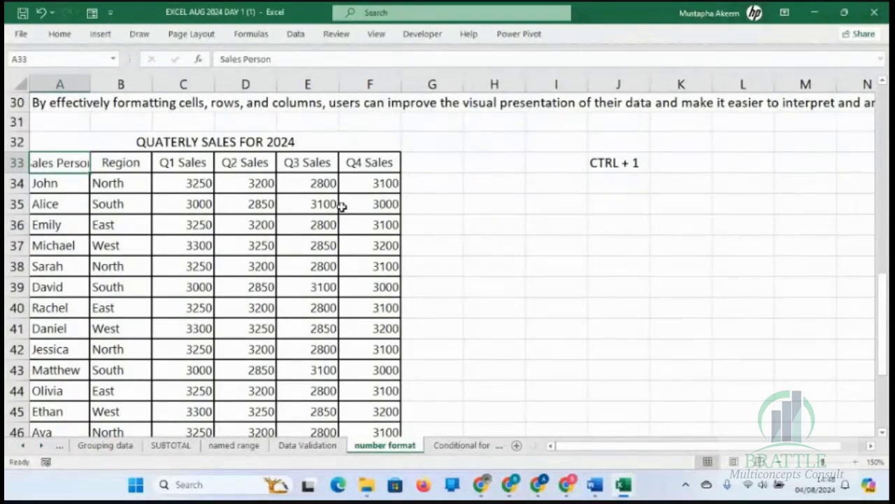
key(ctrl+1)
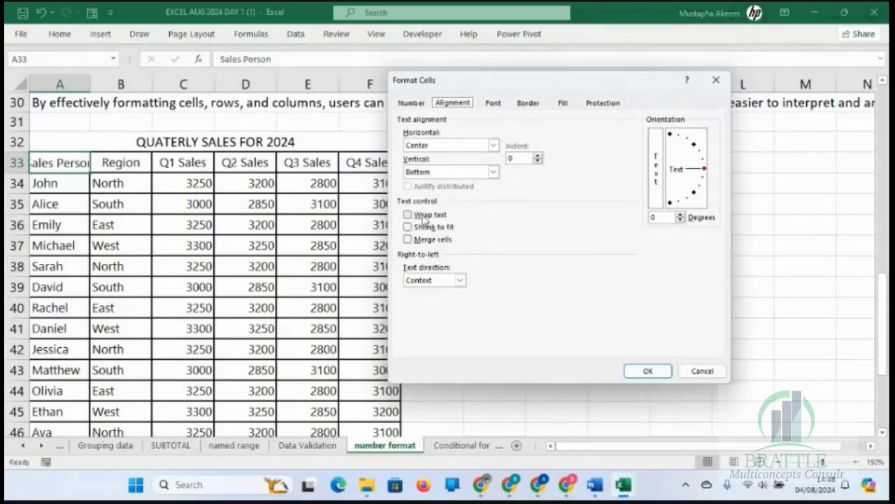
click(423, 216)
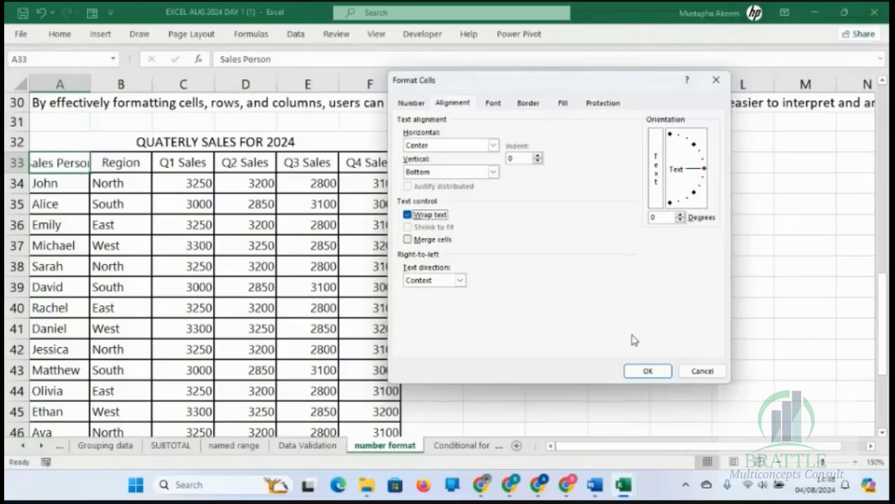
click(647, 371)
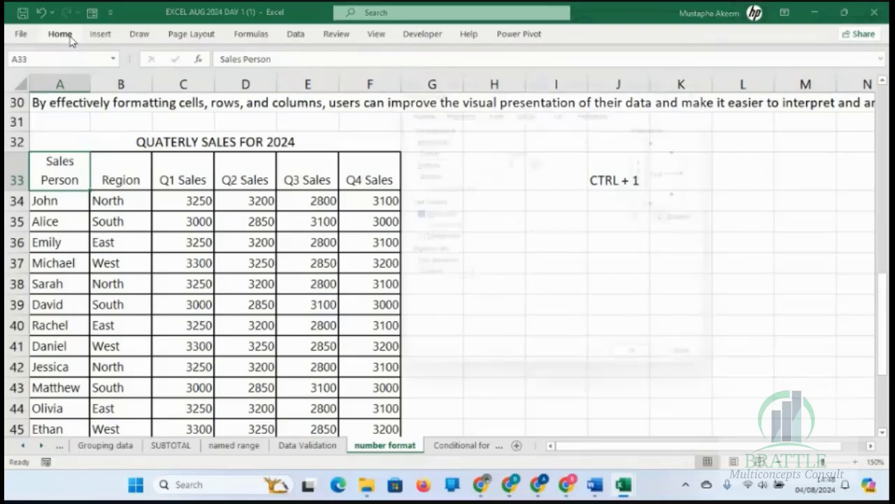
Replace text wrapping with Shrink to fit for the Sales Person header in A33.
key(ctrl+1)
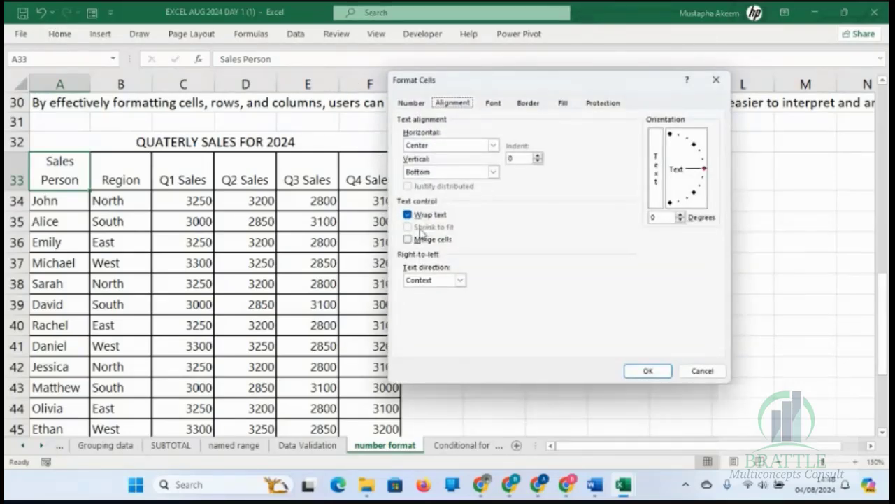
click(407, 214)
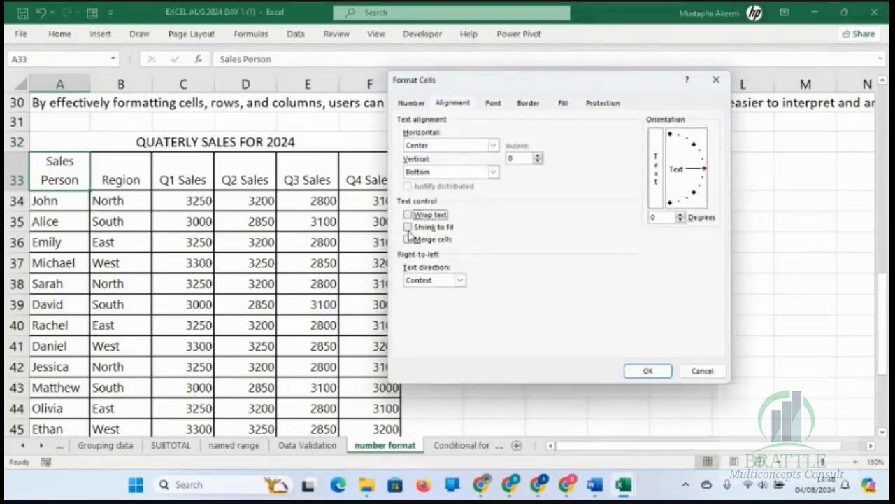
click(410, 227)
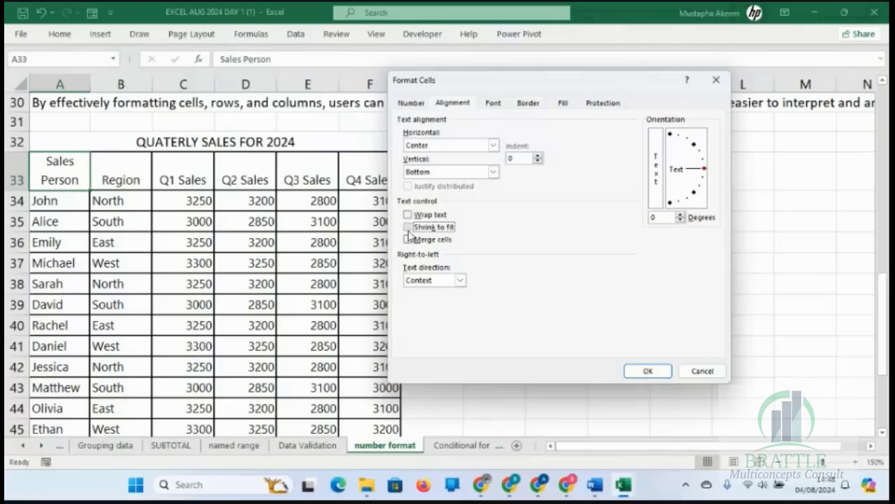
click(643, 371)
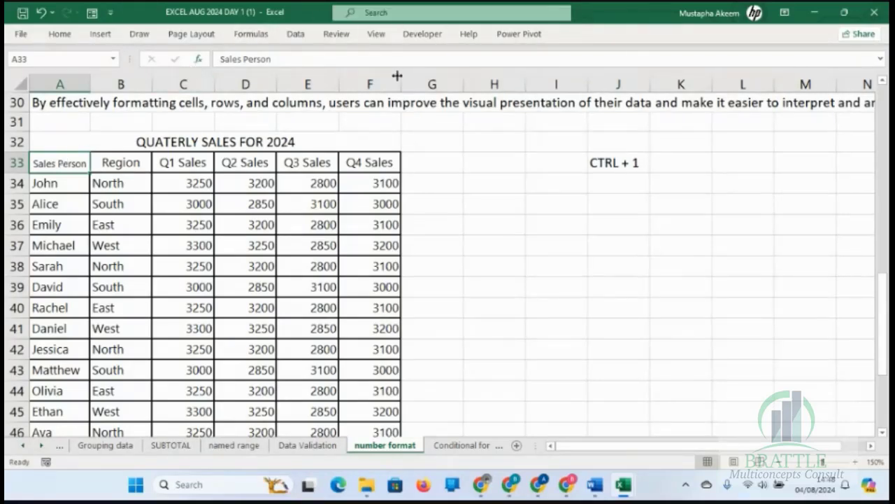
Apply the Comma Style number format to the Q1 sales values in C34 to C46.
click(201, 186)
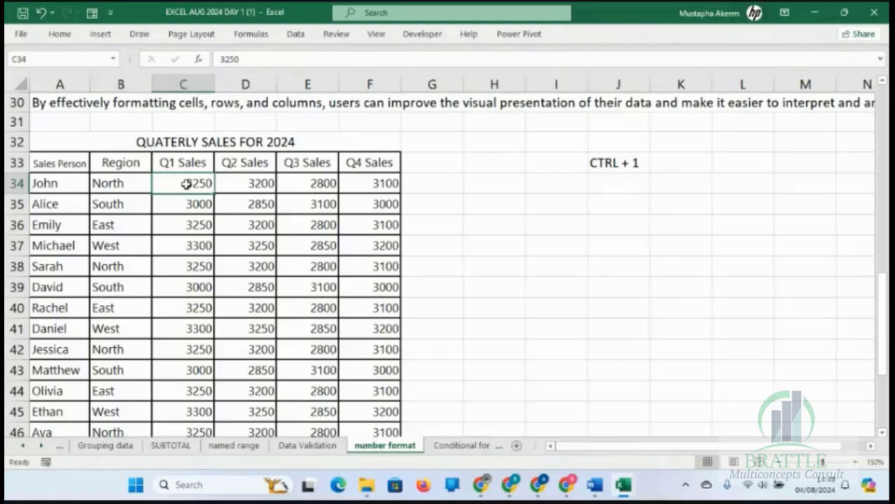
drag(186, 184, 192, 349)
click(182, 182)
drag(178, 184, 196, 430)
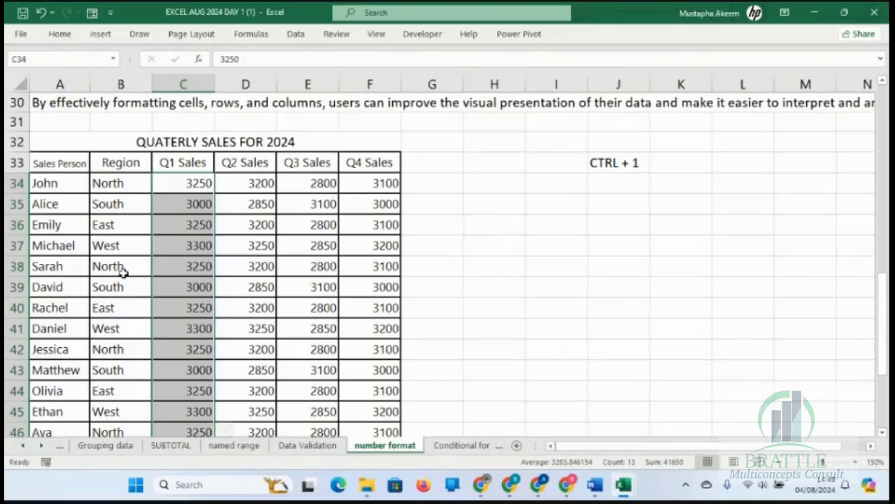
click(60, 35)
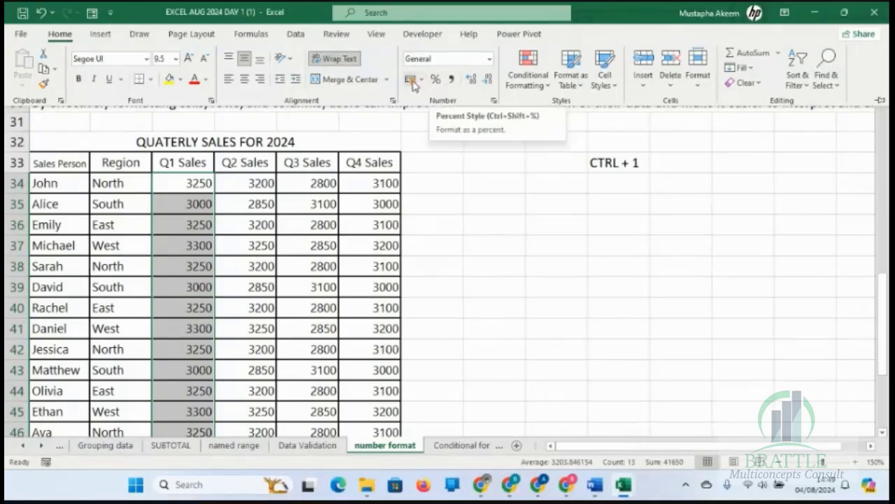
click(452, 81)
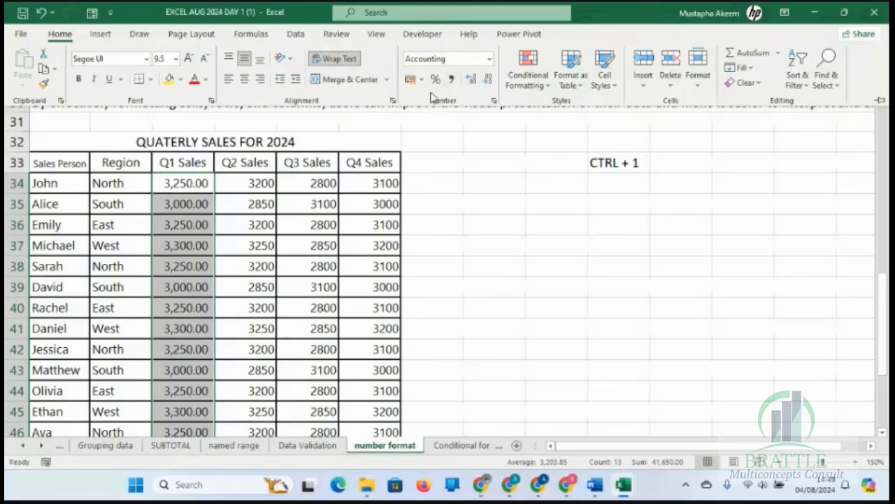
Set the selected Q1 sales values back to the General format and switch them to the Number format.
click(489, 60)
click(469, 93)
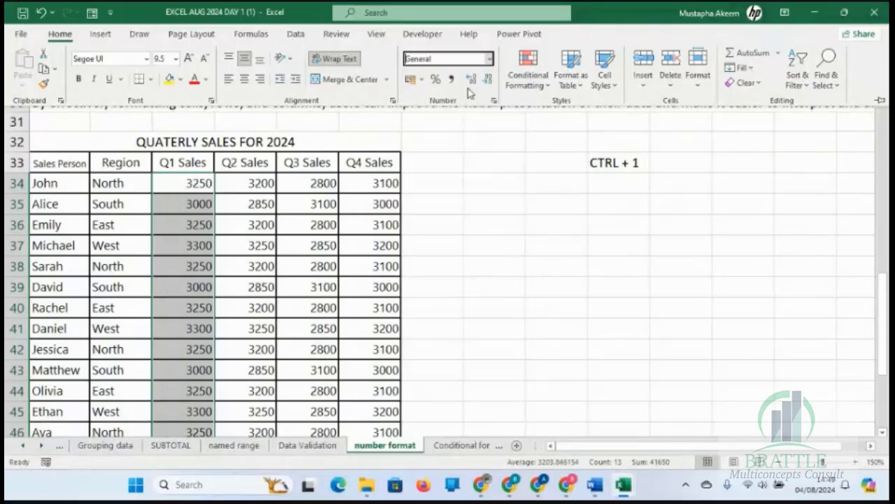
click(489, 60)
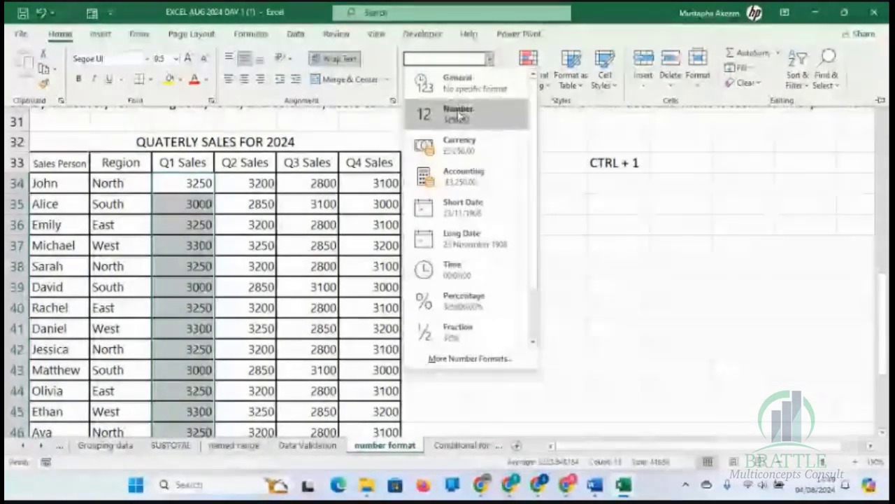
click(466, 118)
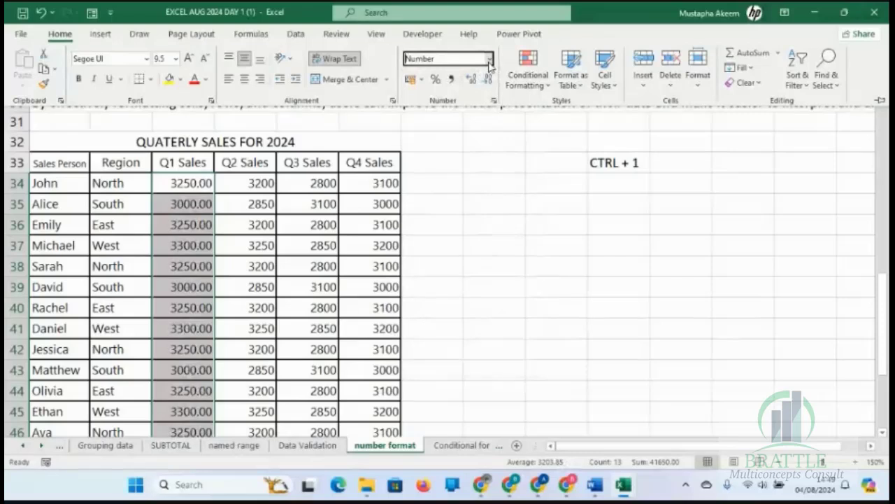
Format the Q1 sales values in C34 to C46 as Currency in pounds with 1 decimal place.
click(489, 60)
click(467, 142)
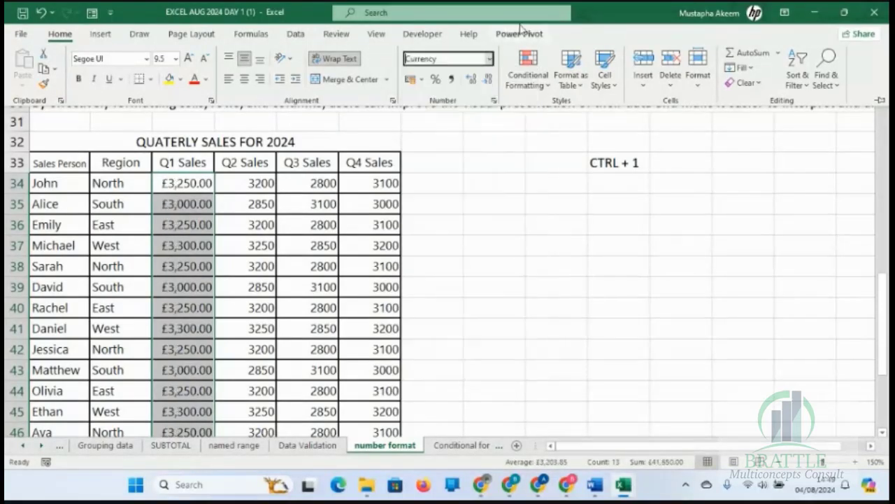
click(491, 60)
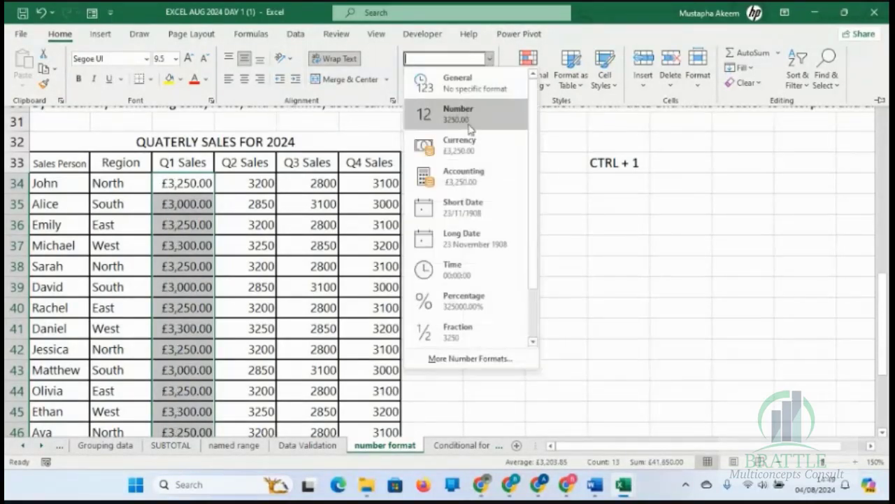
click(598, 172)
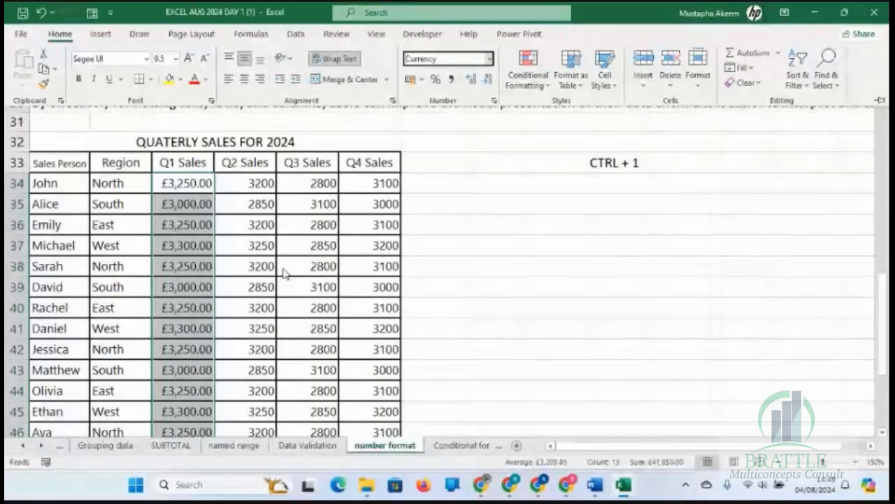
click(495, 103)
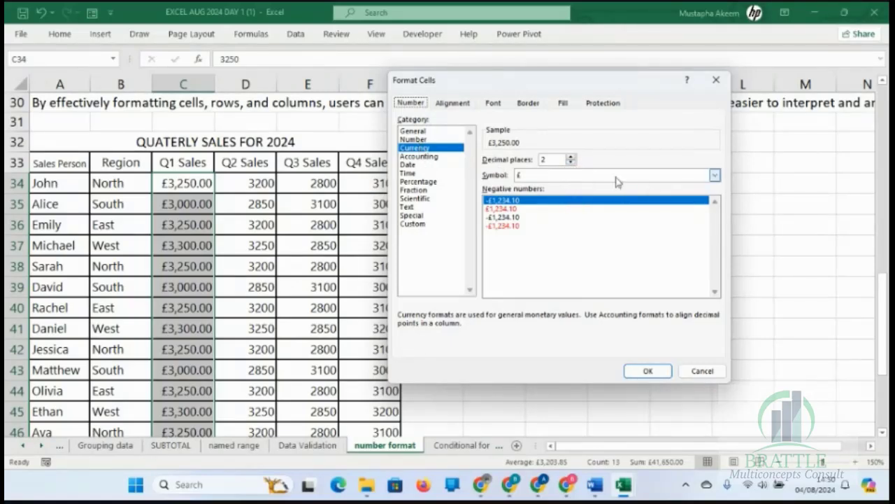
click(571, 163)
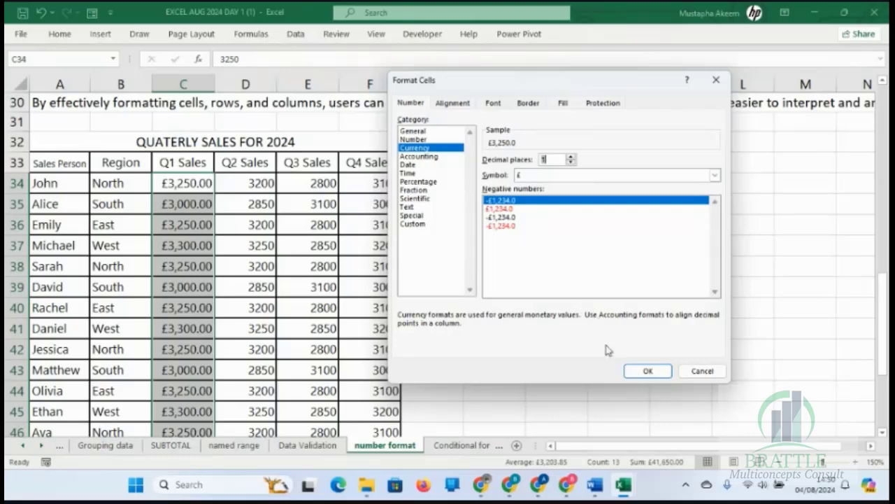
click(647, 372)
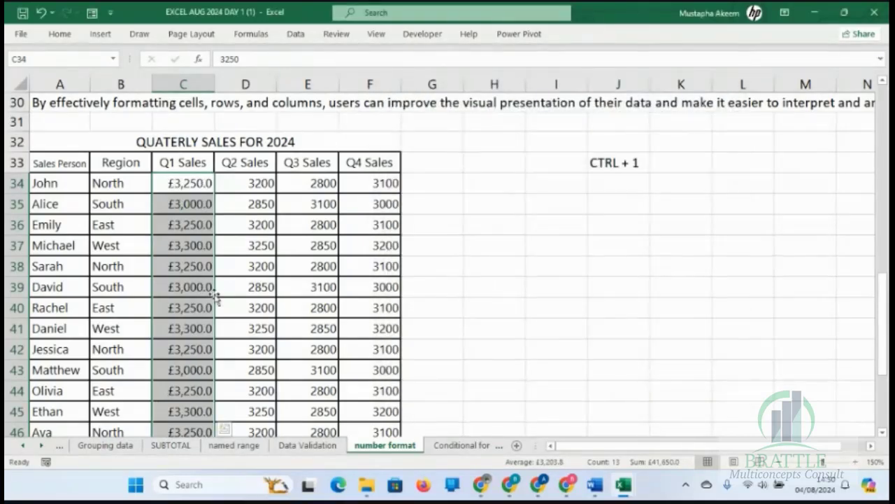
click(200, 270)
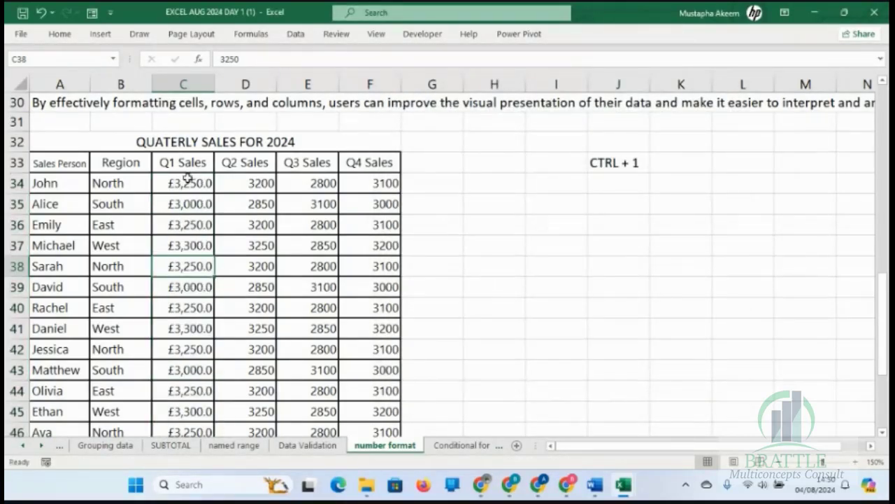
Open the number format settings for the Q2 sales values in D34 to D53 and compare the Currency, Accounting and Number categories.
click(260, 180)
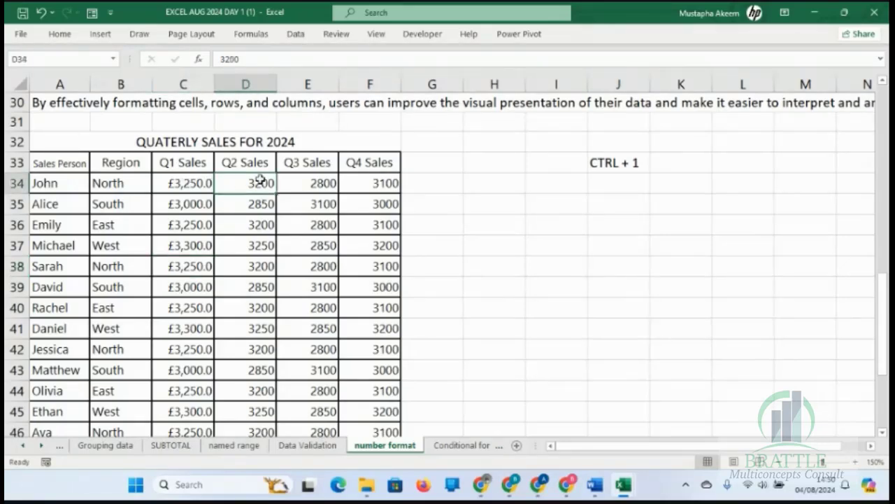
key(ctrl+shift+Down)
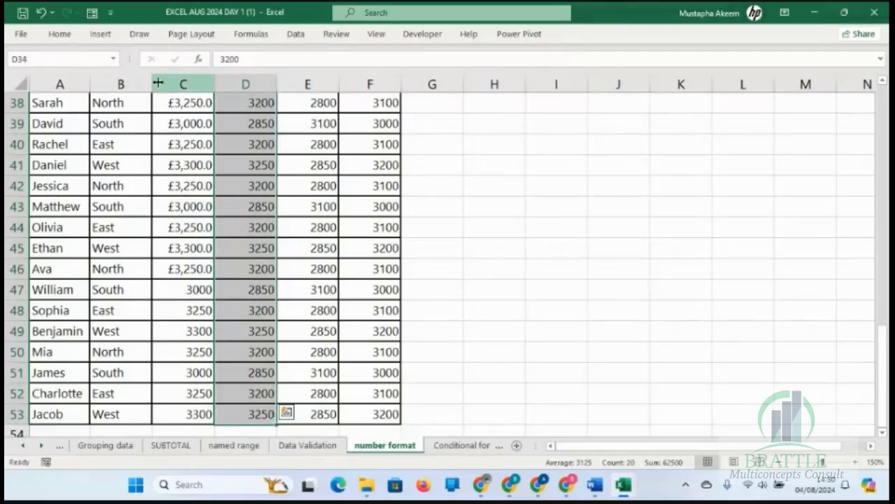
click(61, 36)
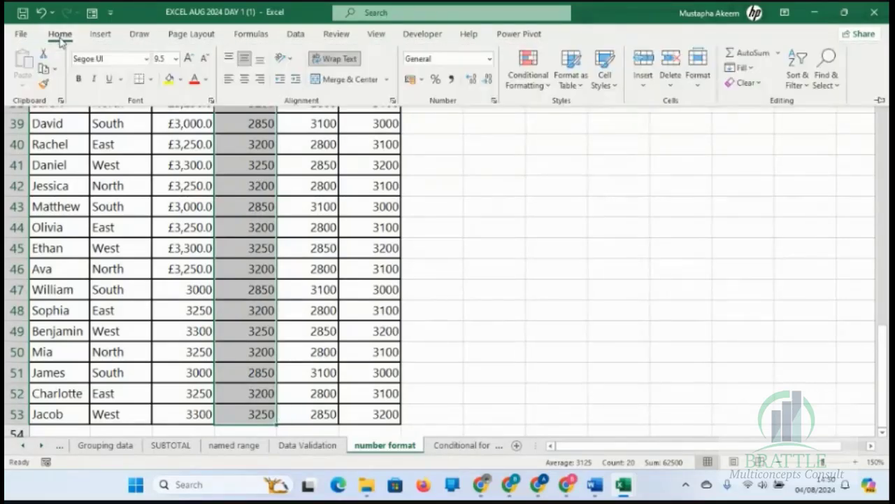
click(494, 103)
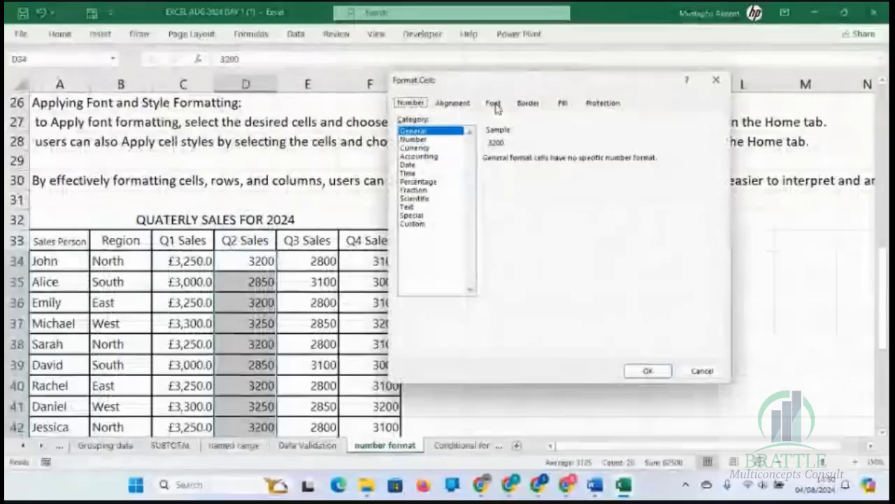
click(418, 148)
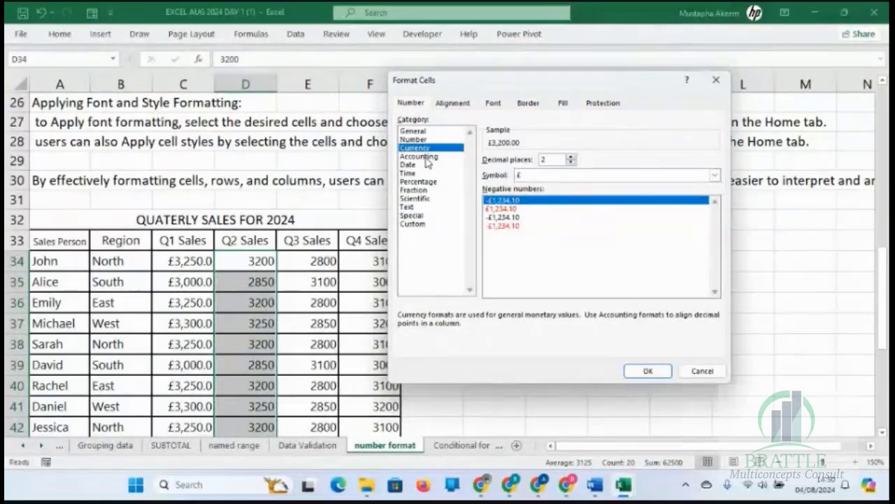
click(427, 157)
click(425, 140)
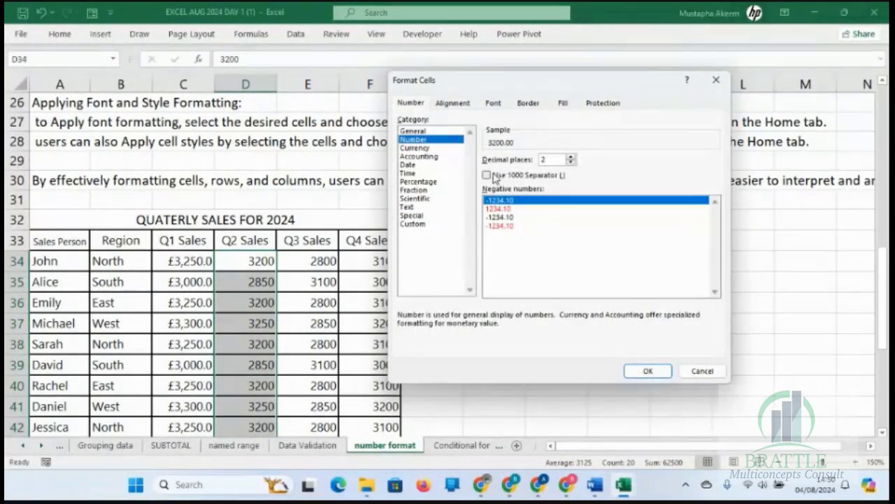
click(430, 156)
click(427, 148)
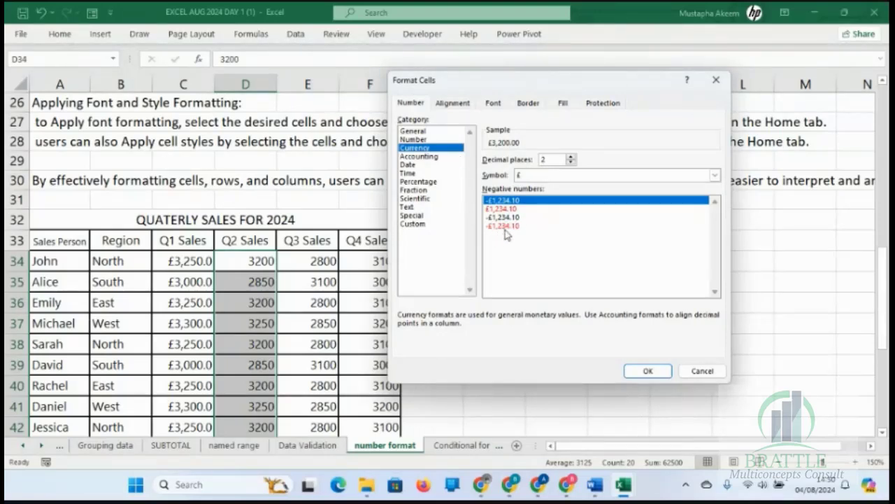
Format the Q2 sales values in D34 to D53 as Number with the 1000 separator and 4 decimal places.
click(430, 140)
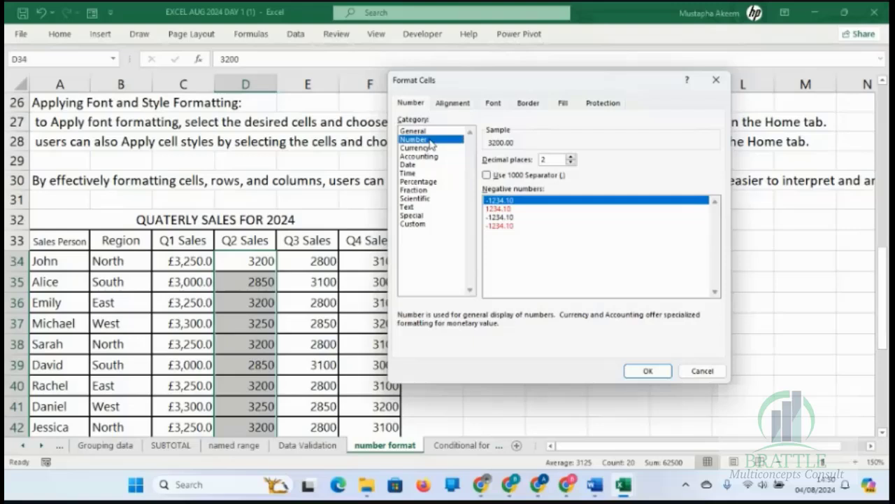
click(487, 174)
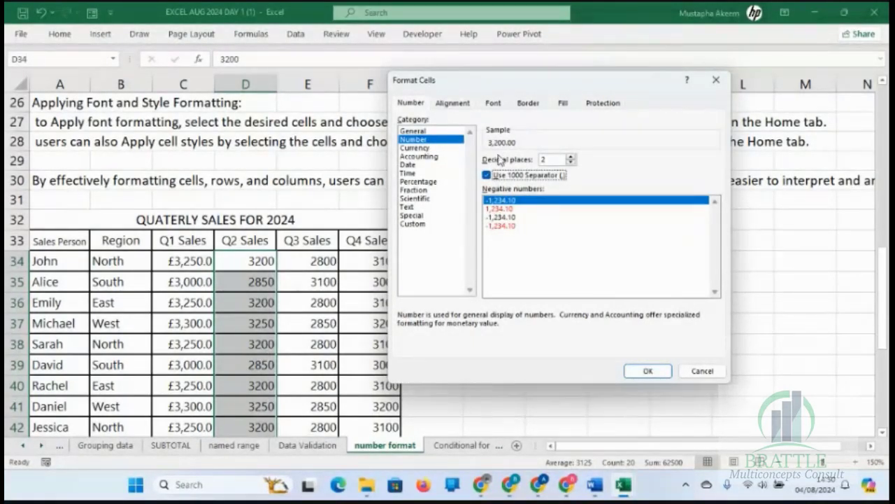
click(486, 175)
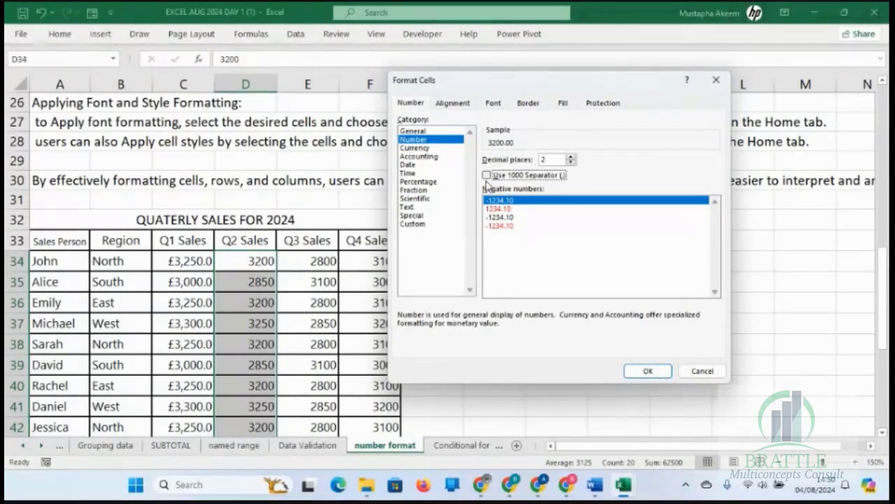
click(487, 175)
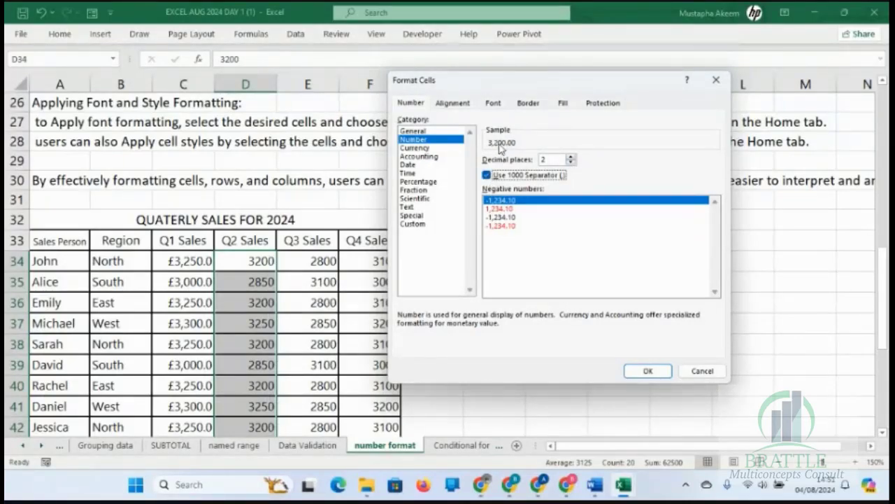
click(571, 157)
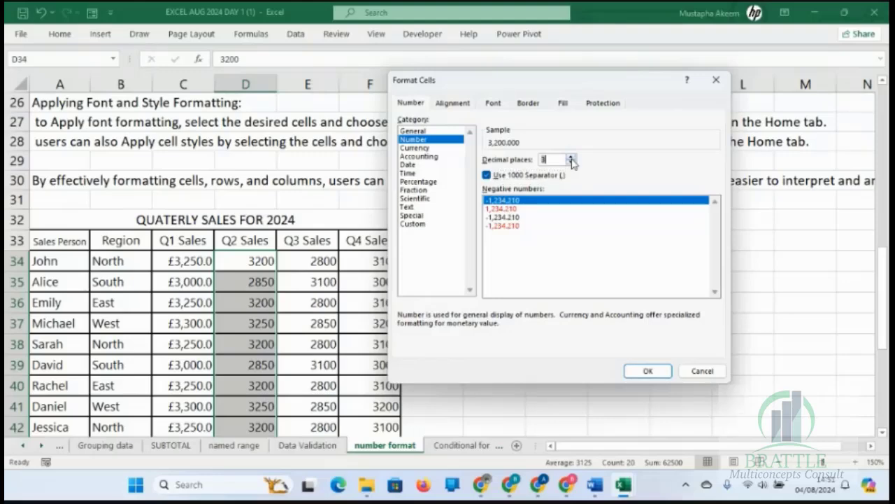
click(570, 157)
click(647, 375)
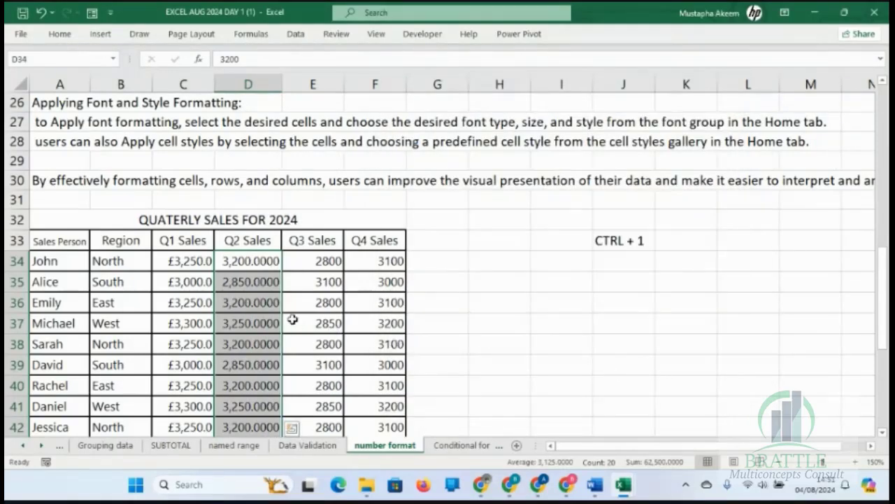
Compare the Currency, General, Number and Accounting categories for the Q2 sales values in D34 to D42 without applying a change.
click(271, 309)
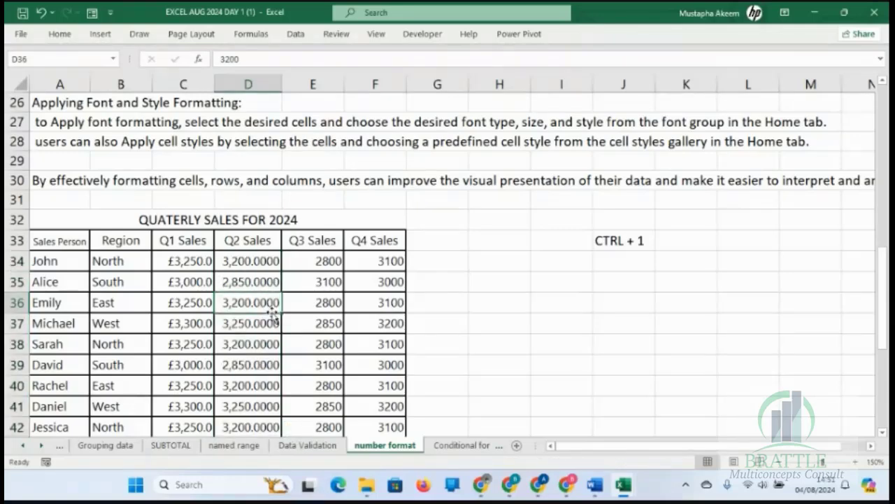
click(260, 261)
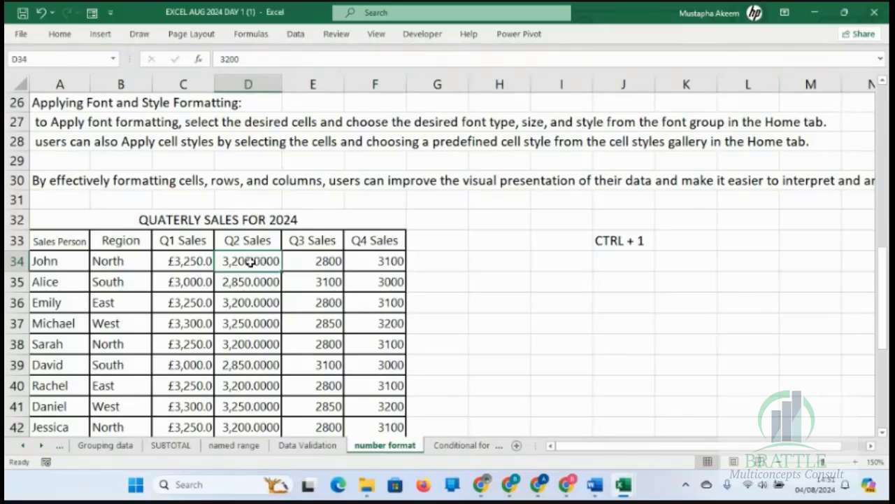
drag(250, 260, 256, 426)
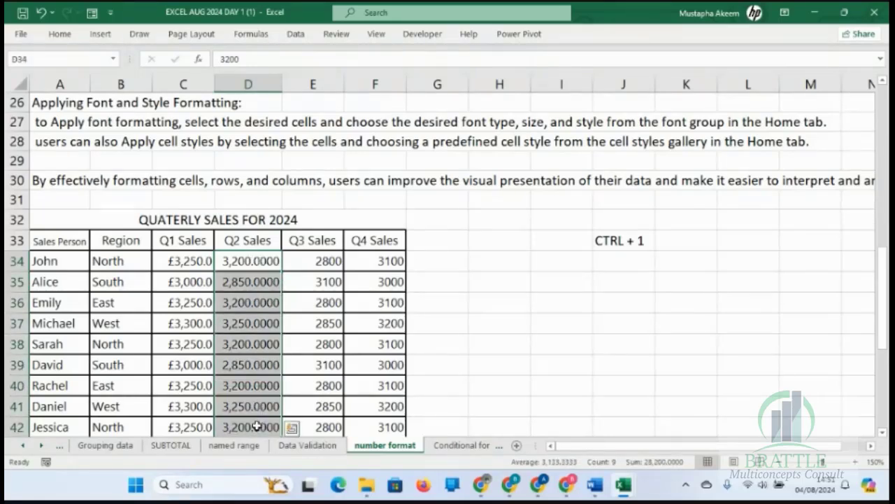
key(ctrl+1)
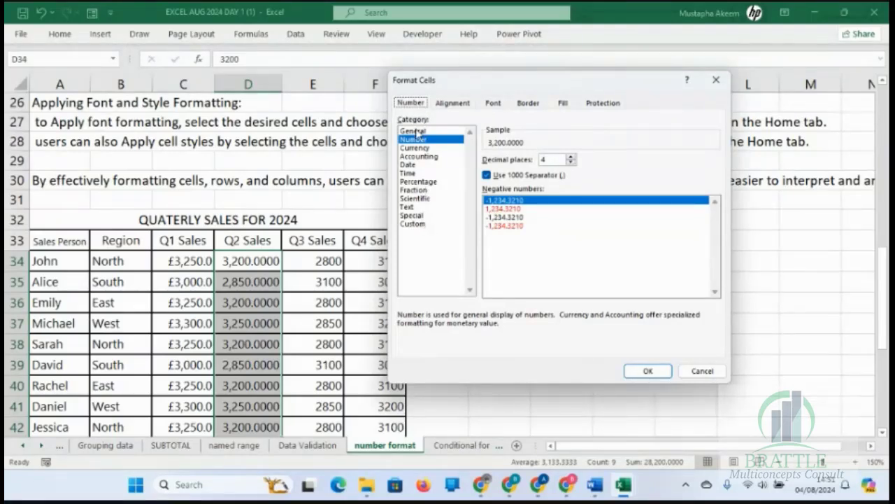
click(423, 149)
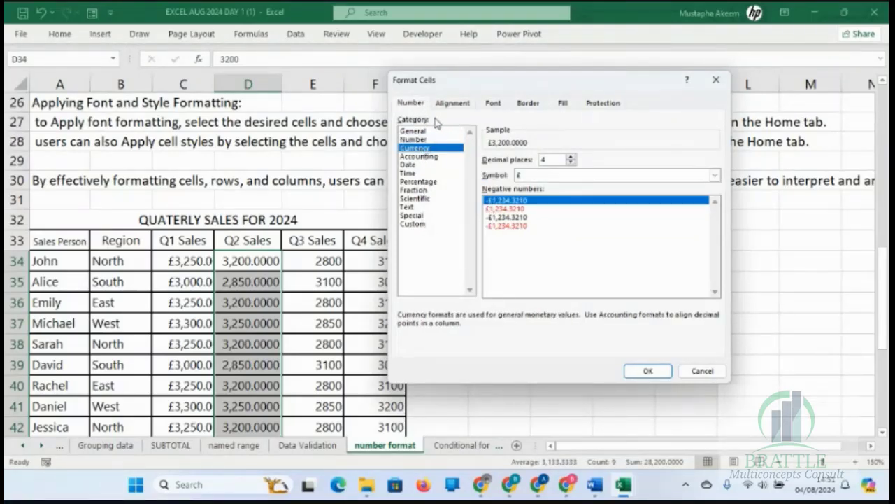
click(426, 131)
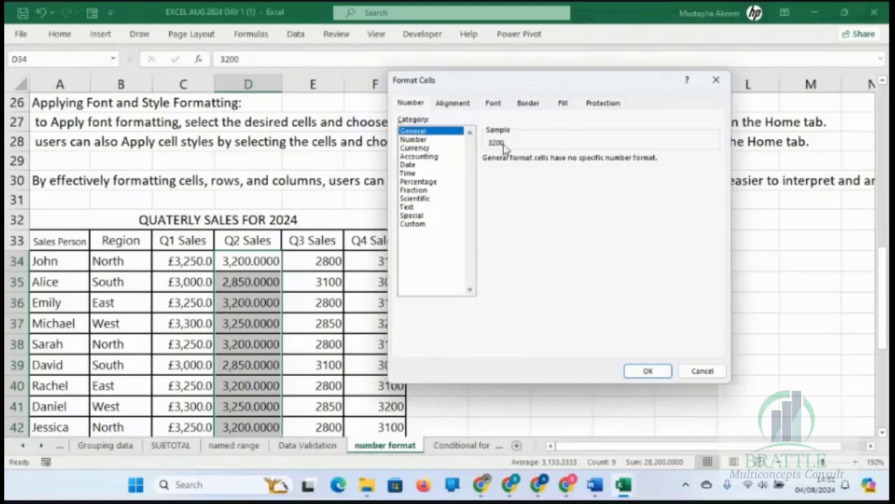
click(428, 139)
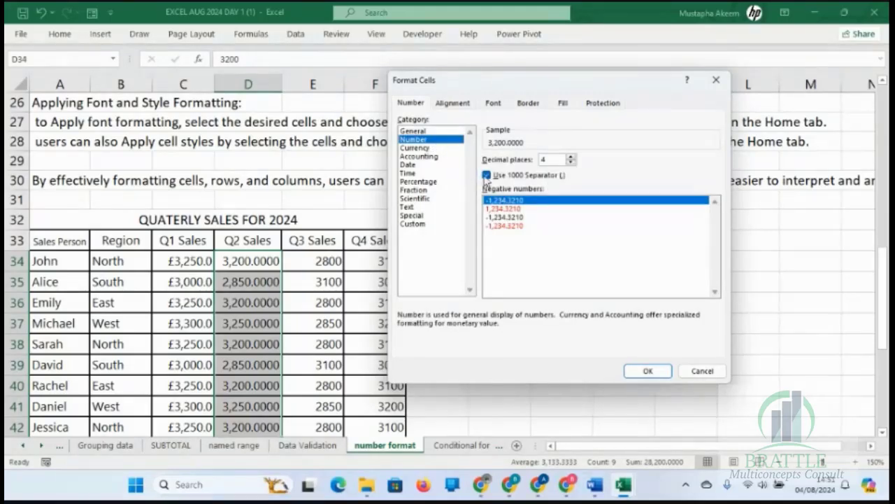
click(429, 156)
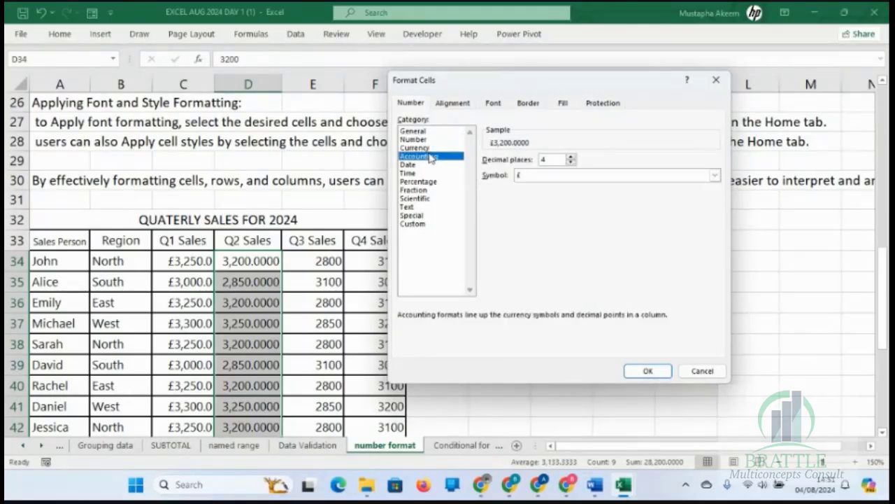
click(429, 148)
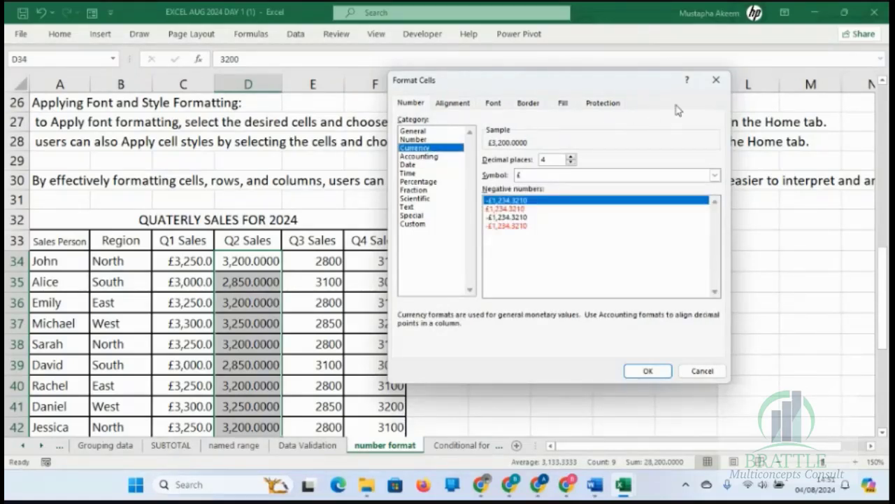
click(713, 82)
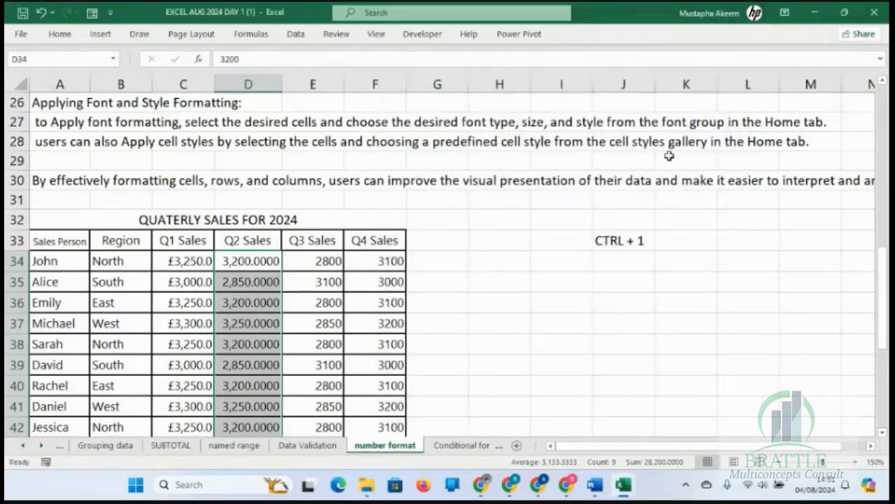
Insert the current date 04/08/2024 as a fixed value in cell G34, beside the first row of sales.
click(498, 242)
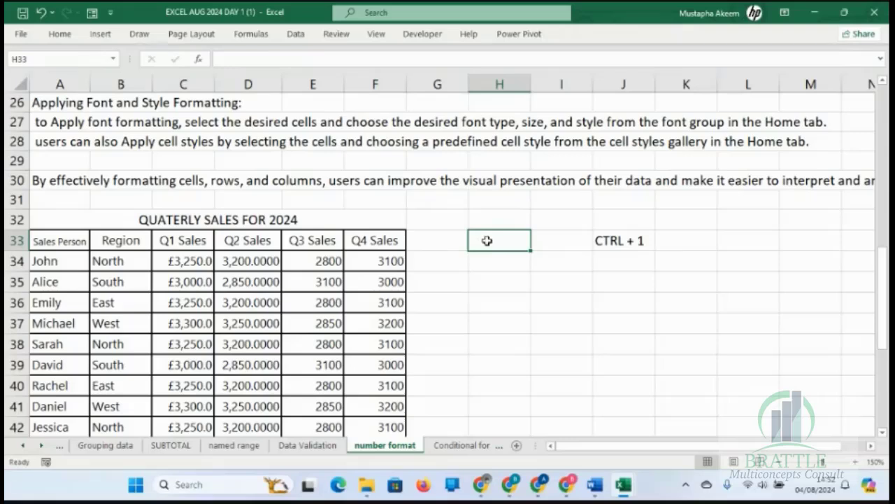
click(321, 261)
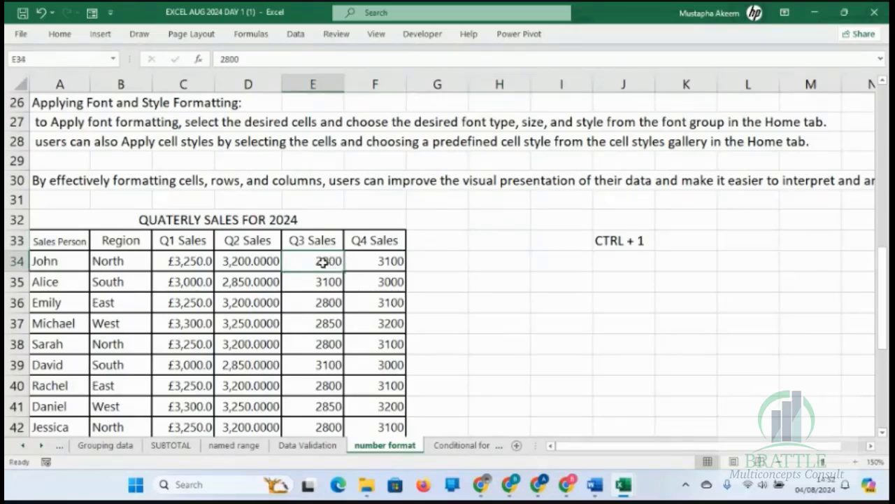
click(442, 264)
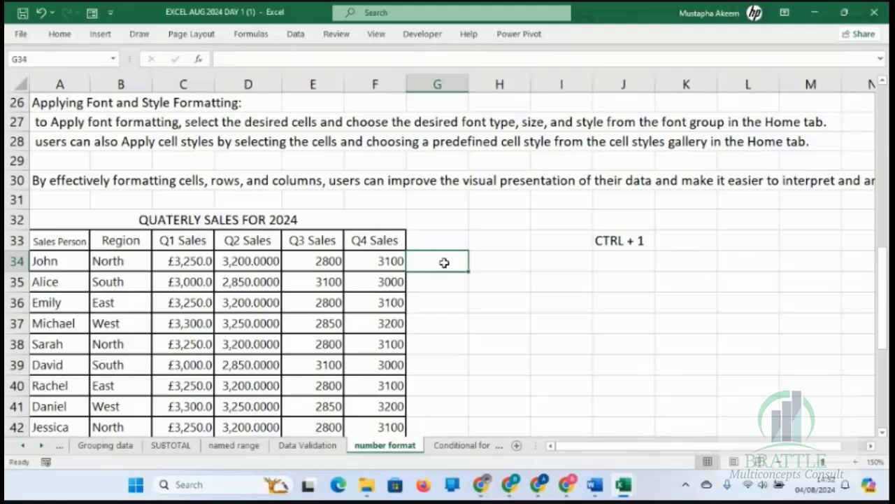
text(=)
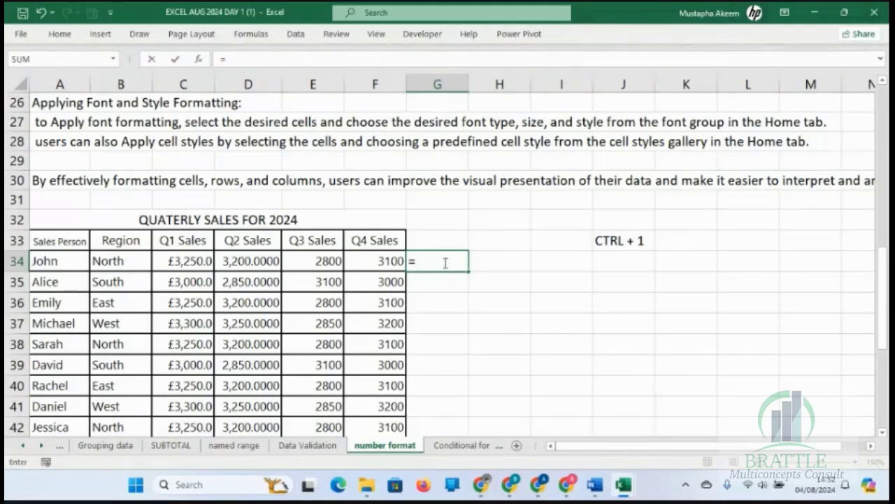
key(BackSpace)
key(ctrl+semicolon)
key(Return)
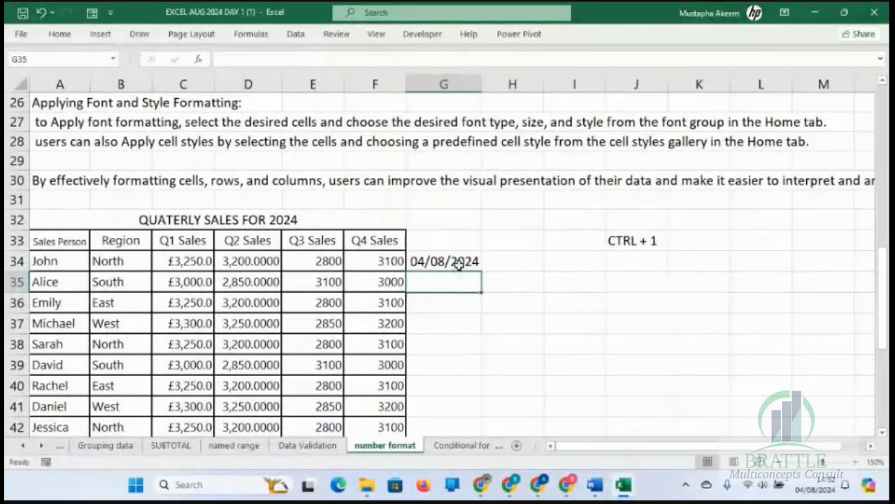
Fill the date in G34 down to G48 as a series of consecutive days.
drag(460, 261, 474, 359)
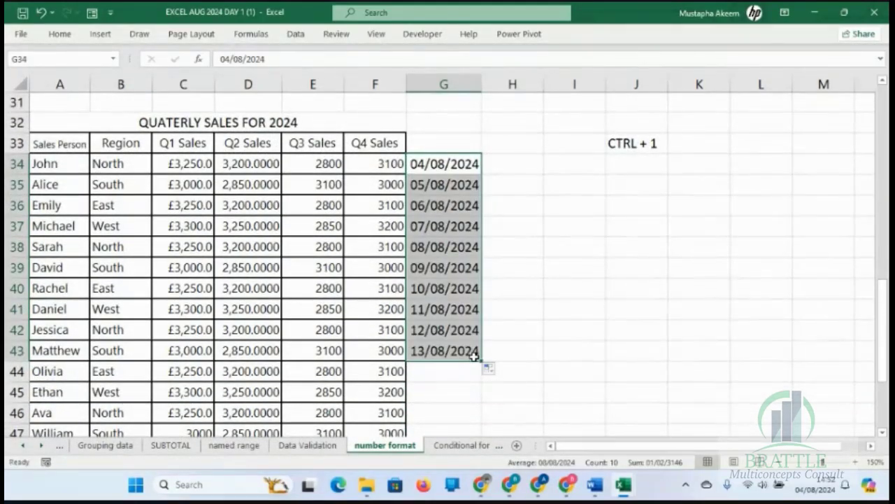
key(ctrl+z)
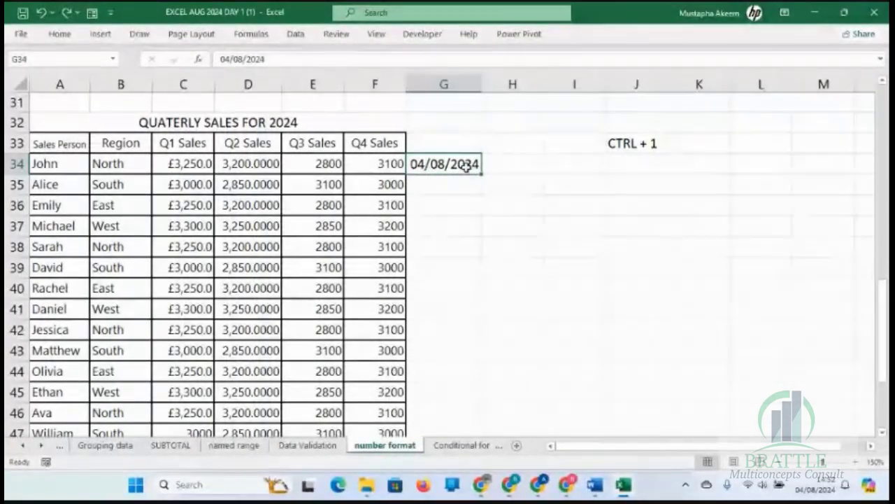
drag(482, 176, 461, 388)
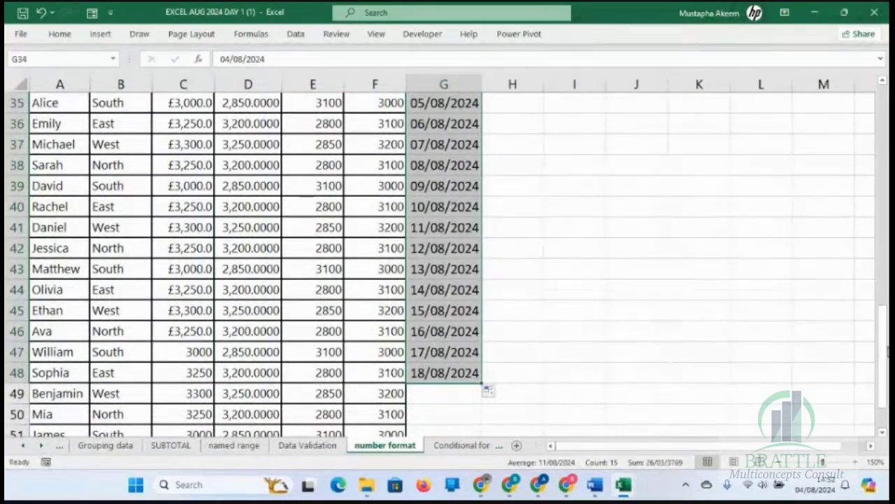
mouse_move(885, 355)
mouse_down()
mouse_move(886, 314)
mouse_move(886, 341)
mouse_up()
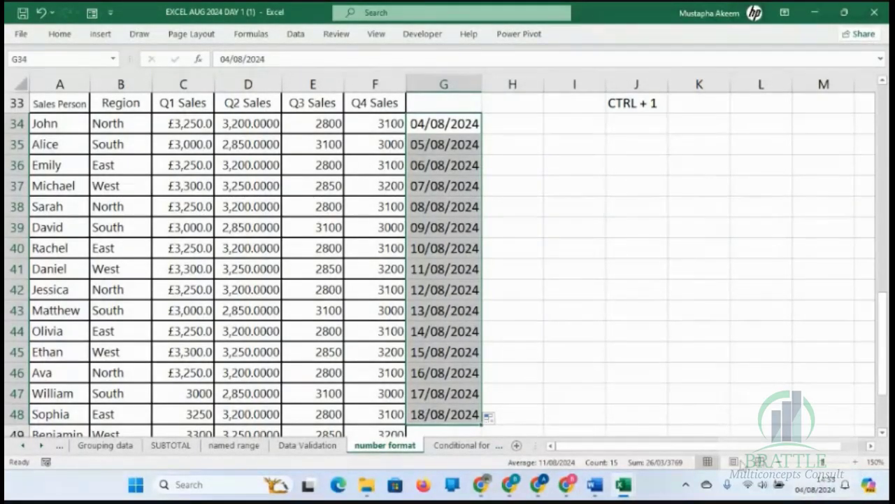
Open the number format settings for the dates in G34 to G48, choosing the Date category with the English (United Kingdom) locale.
click(435, 125)
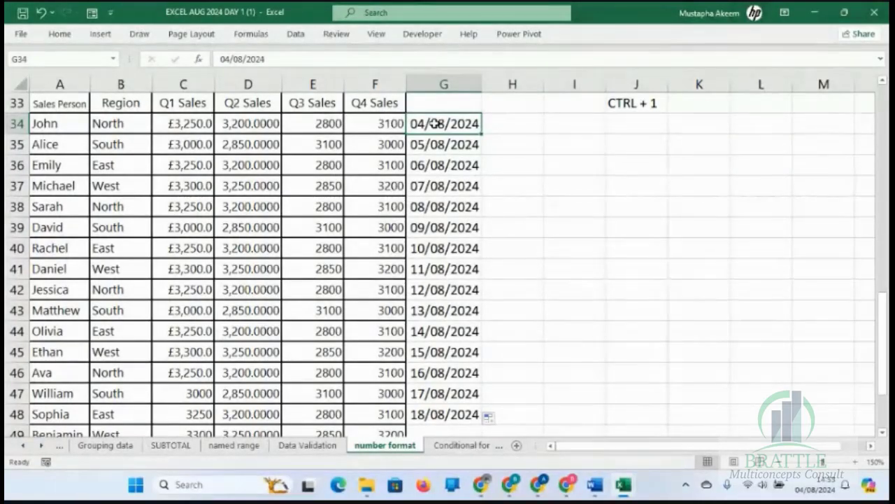
key(shift+Down)
key(shift+Down)
key(shift+Down)
key(shift+Down)
key(shift+Down)
key(shift+Down)
key(shift+Down)
key(shift+Down)
key(shift+Down)
key(shift+Down)
key(shift+Down)
key(shift+Down)
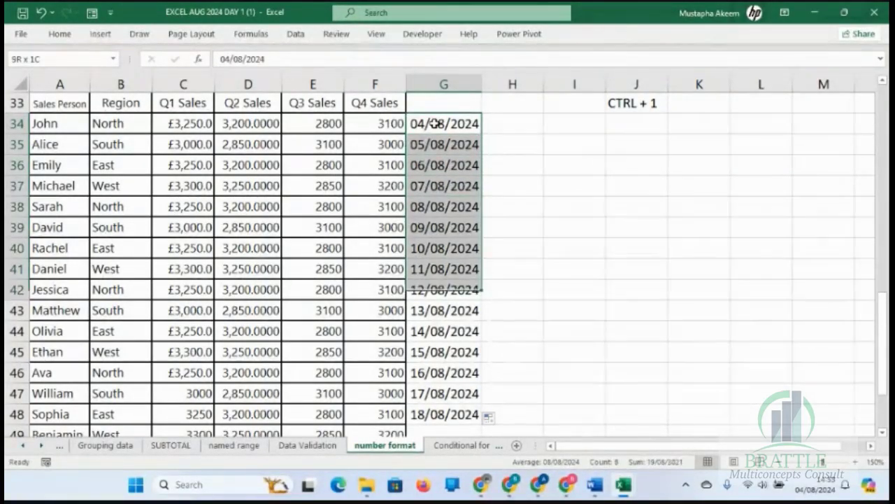
key(shift+Down)
key(shift+Down)
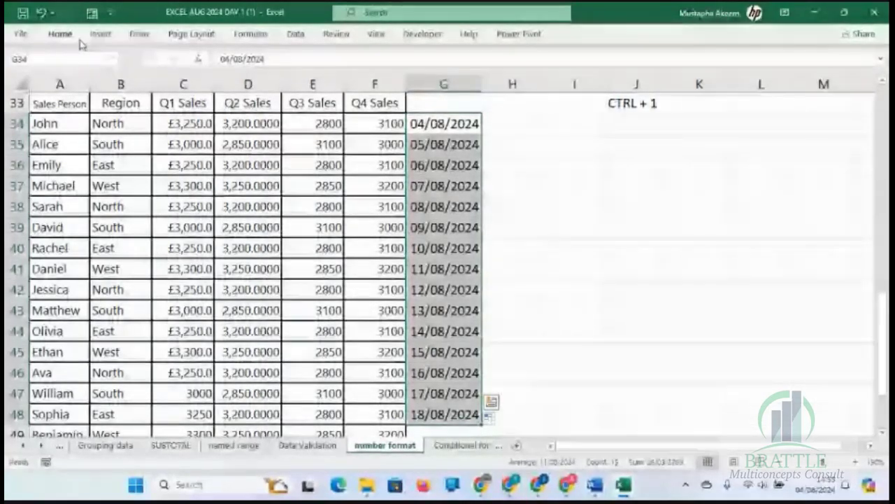
key(ctrl+1)
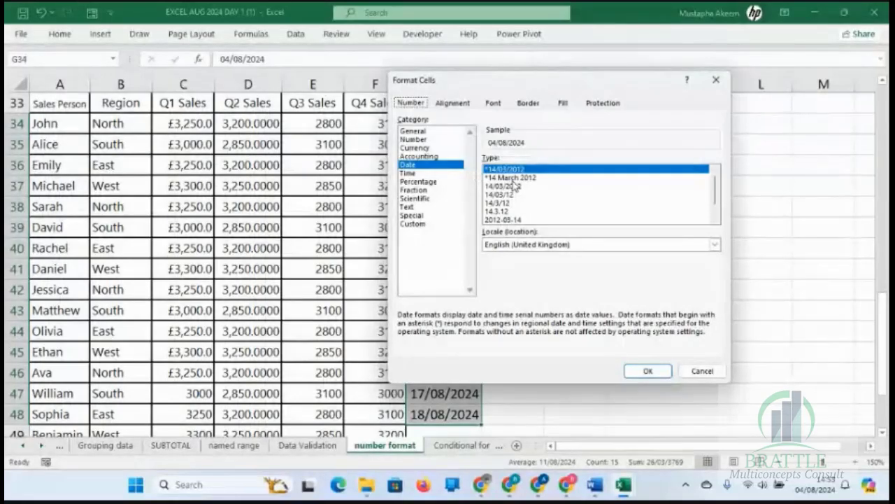
click(429, 165)
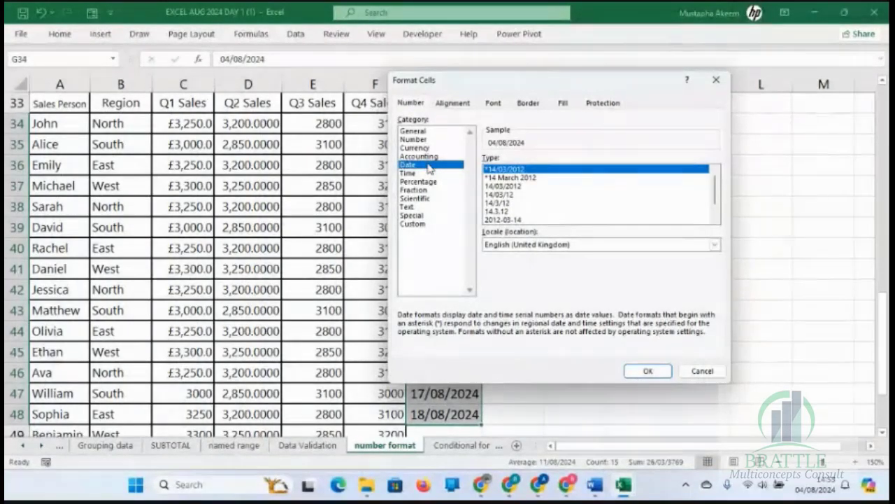
click(714, 245)
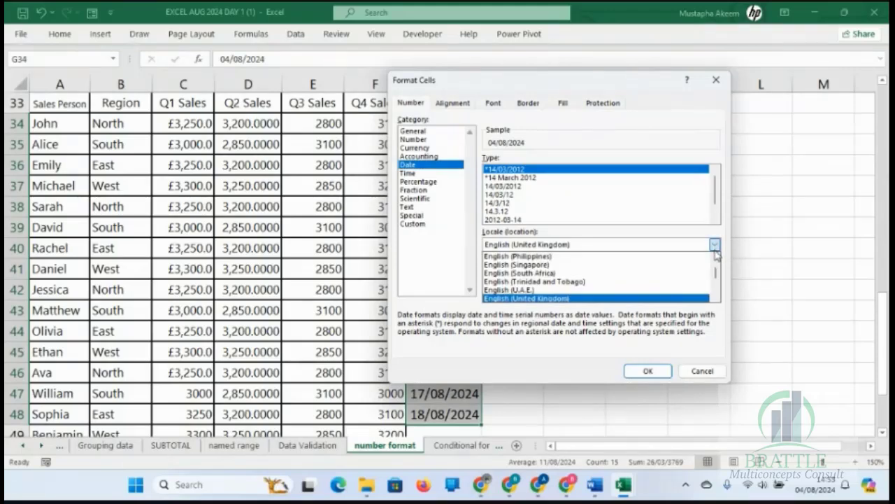
click(642, 299)
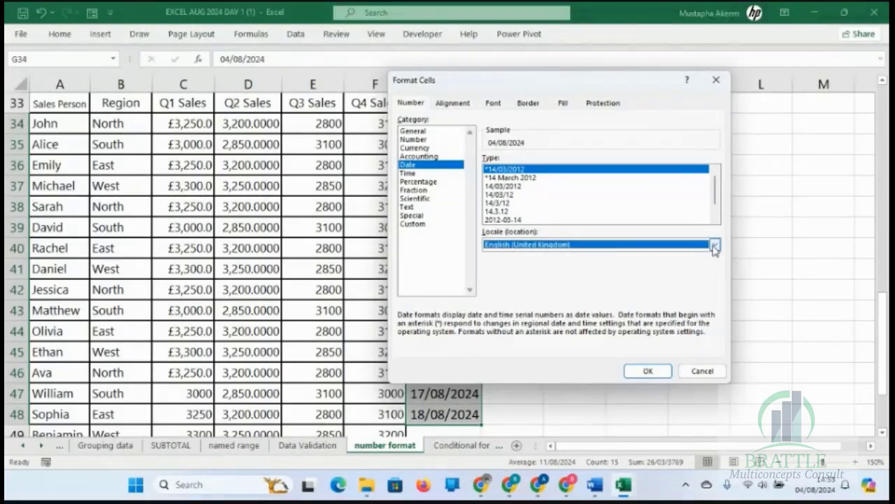
click(618, 252)
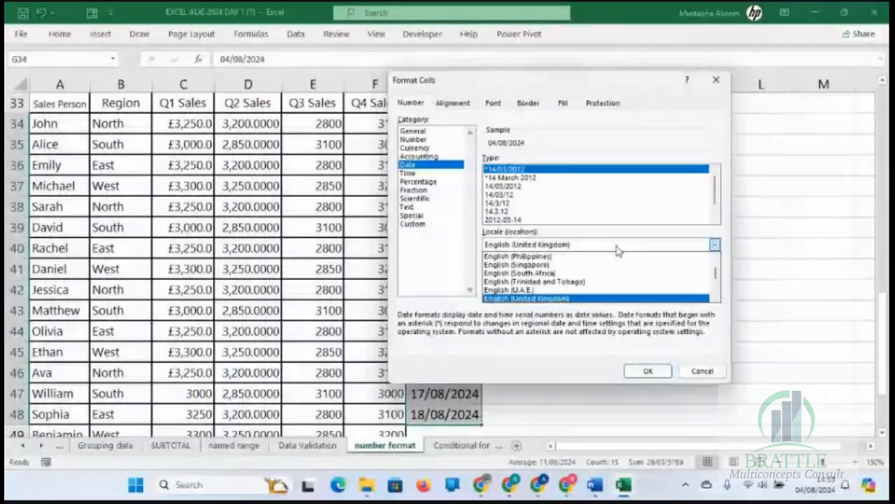
click(588, 306)
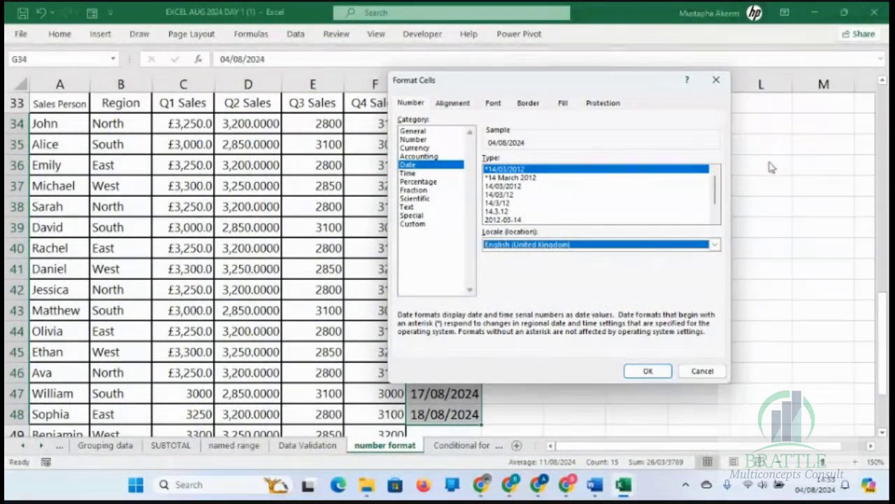
Apply the "14 March 2012" date type to G34 to G48 so they show the full month name.
drag(715, 187, 715, 213)
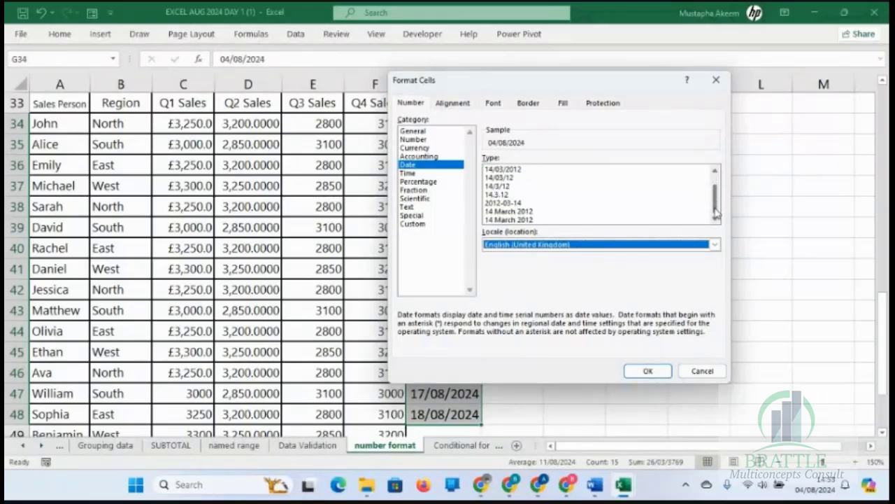
click(525, 214)
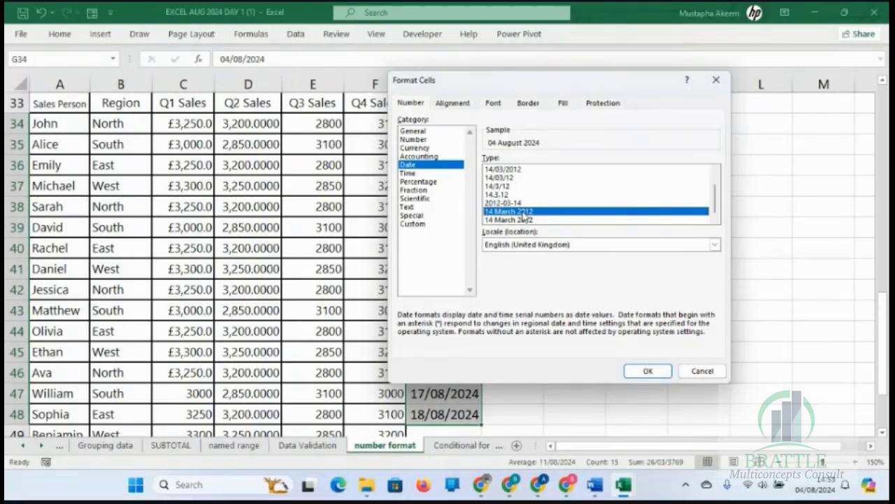
click(646, 372)
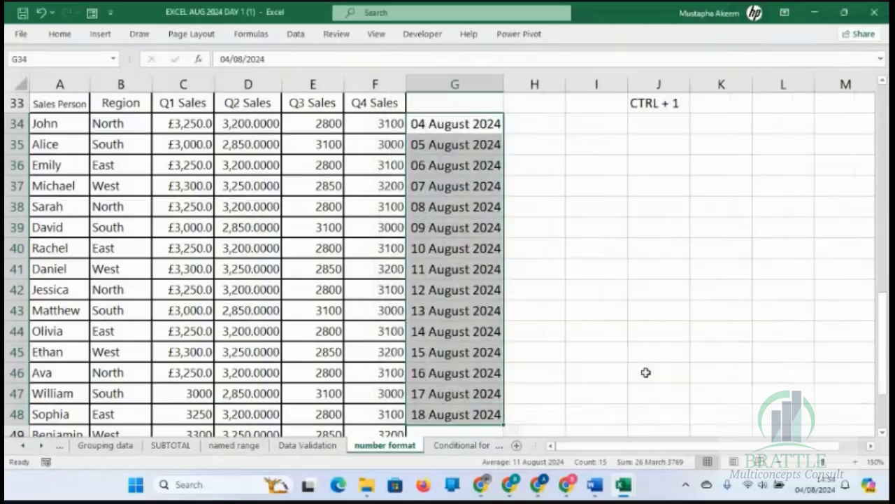
click(493, 226)
Open the custom number format of the dates in G34 to G48 and remove the [$-en-GB] prefix from the code.
click(449, 123)
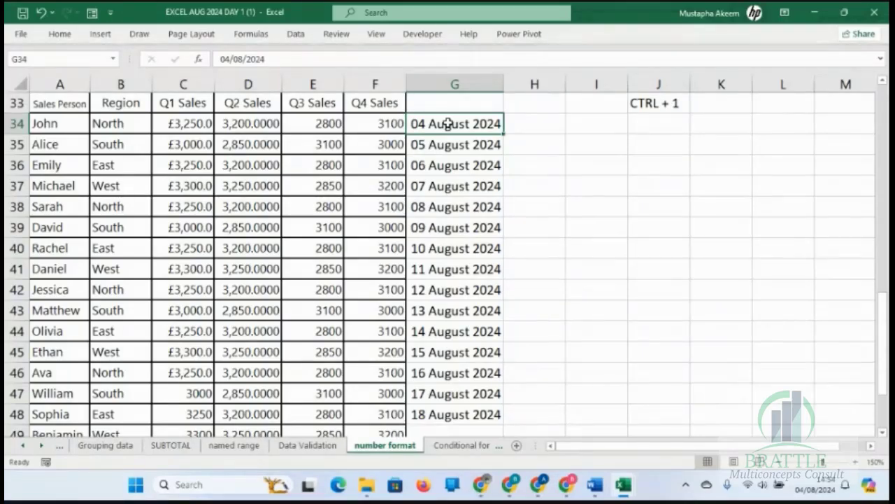
key(ctrl+shift+Down)
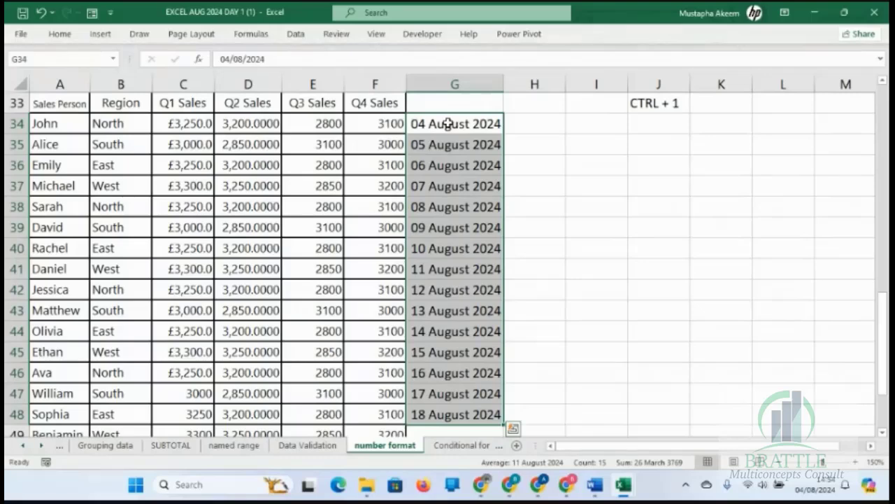
key(ctrl+1)
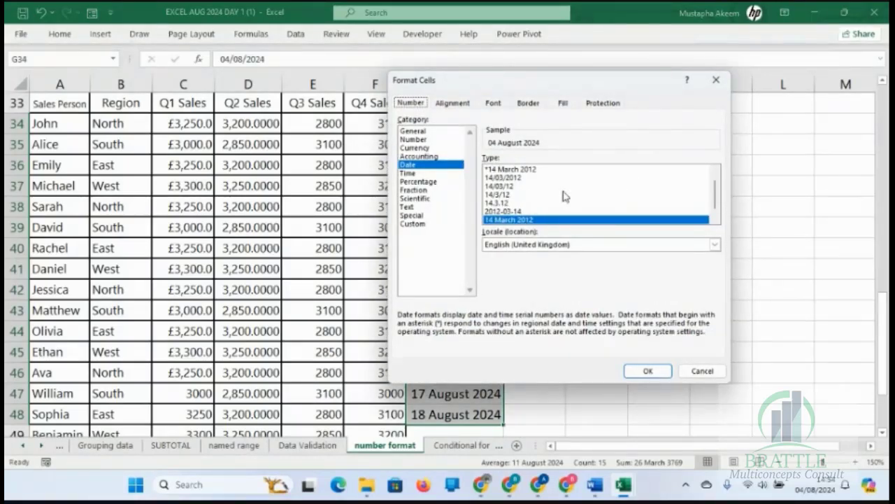
drag(715, 203, 715, 210)
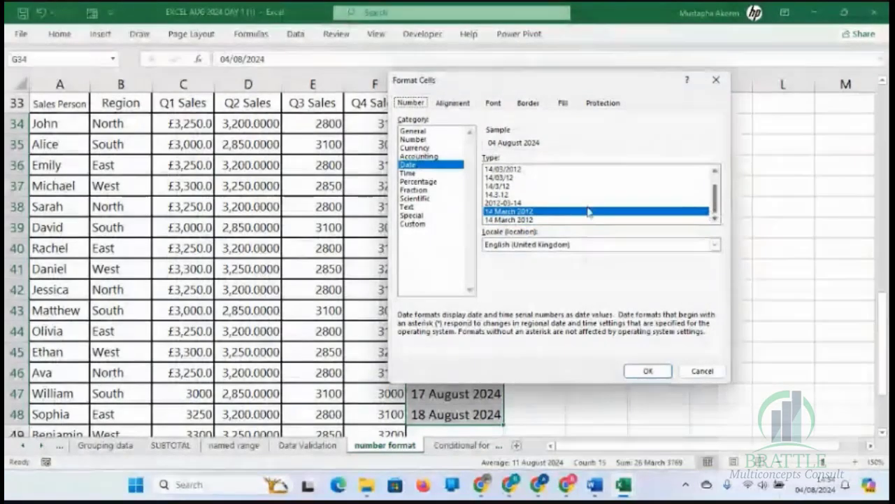
click(412, 226)
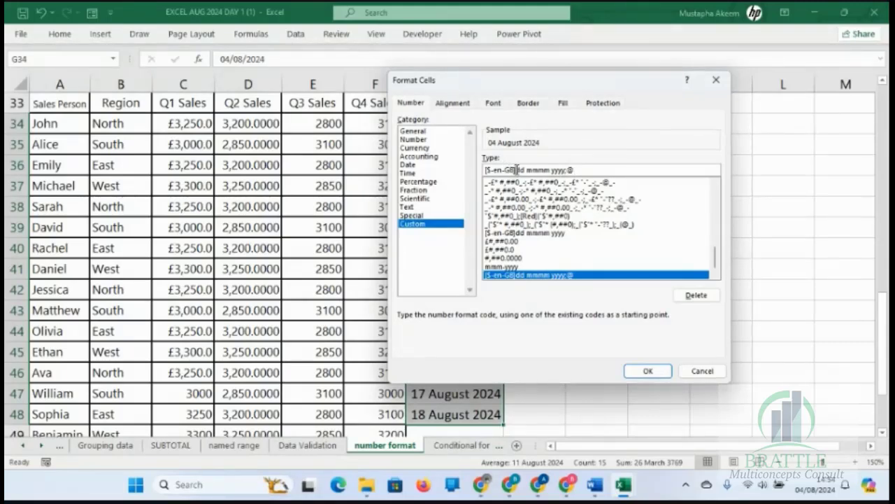
key(BackSpace)
key(BackSpace)
key(BackSpace)
key(BackSpace)
key(BackSpace)
key(BackSpace)
key(BackSpace)
key(BackSpace)
key(BackSpace)
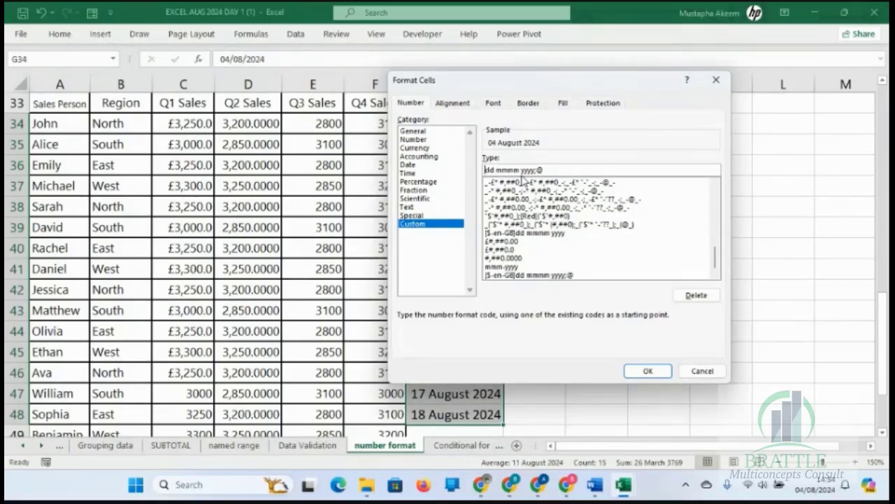
Change the custom date code to dd - mmm - yy, with a short month, a two-digit year and hyphens between the parts.
key(BackSpace)
click(513, 171)
key(BackSpace)
key(BackSpace)
text(-)
key(Left)
key(Left)
key(Left)
key(Left)
key(Left)
key(Left)
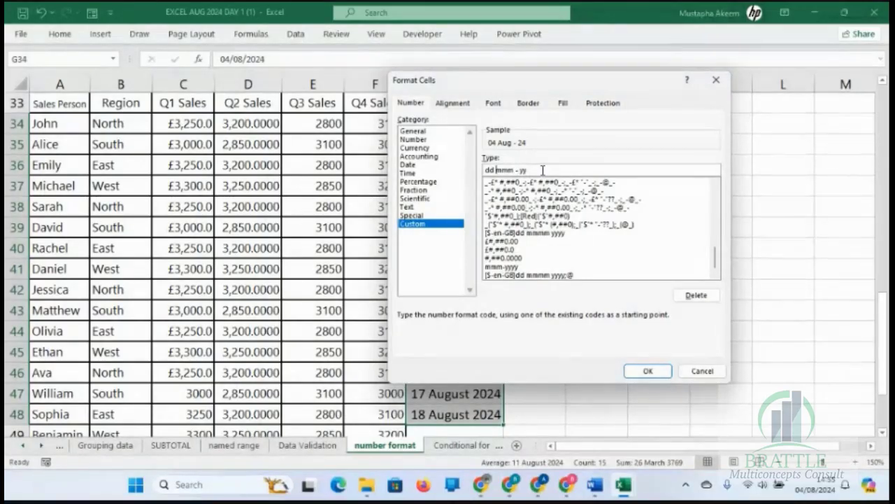
text(-)
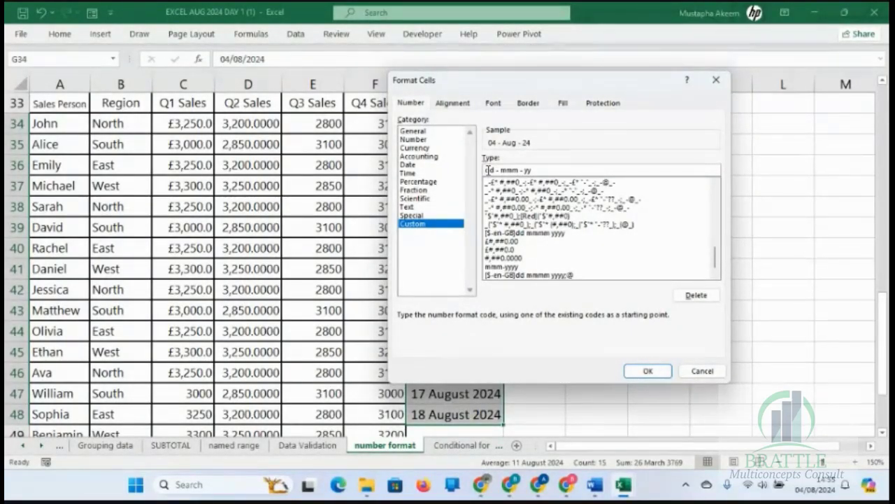
Add the full weekday code DDDD in front of the date code and apply the format to G34 to G48.
text(DDDD)
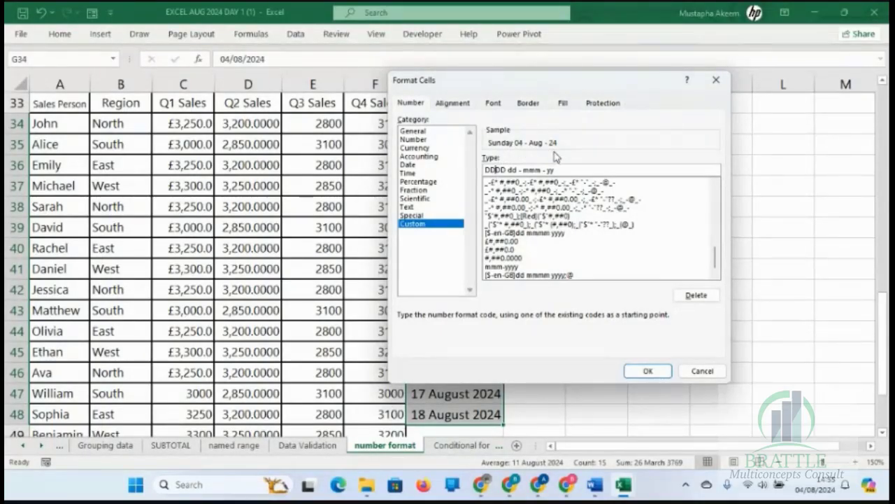
click(651, 372)
click(451, 202)
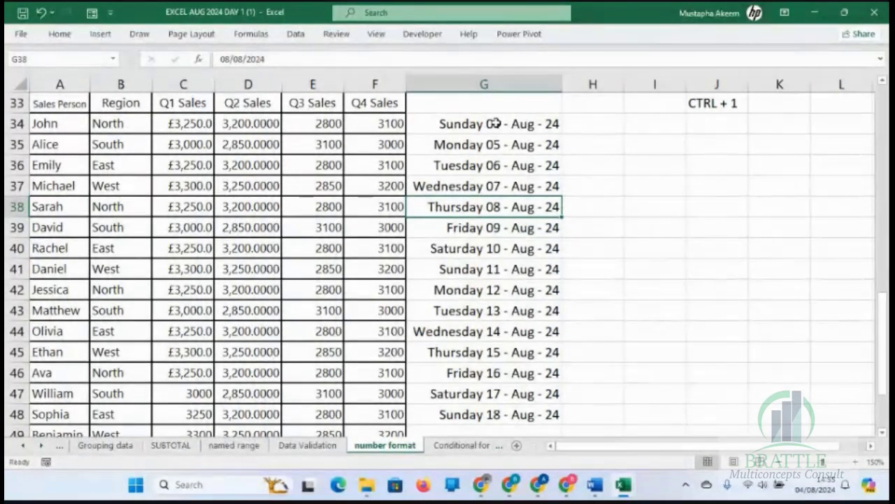
click(465, 123)
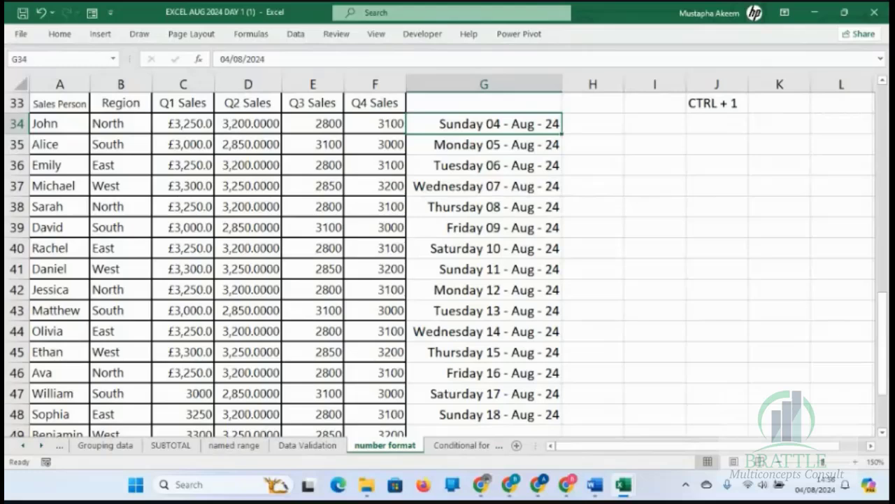
key(alt+Tab)
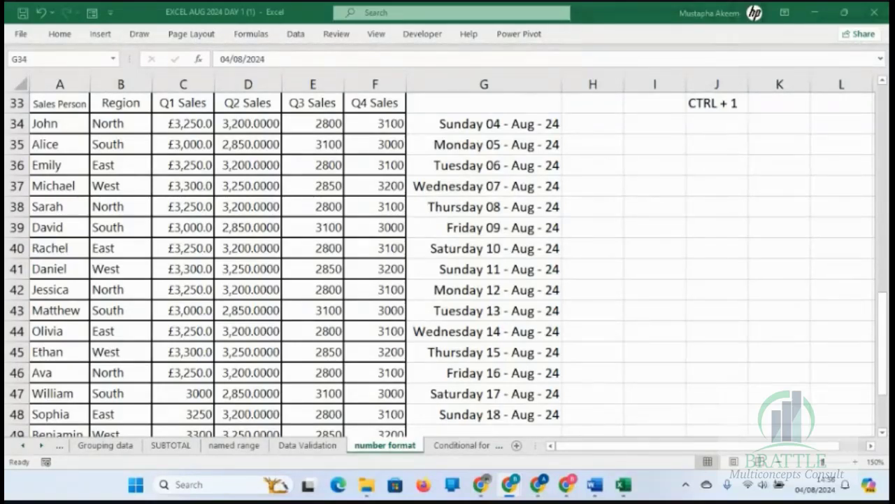
key(super+d)
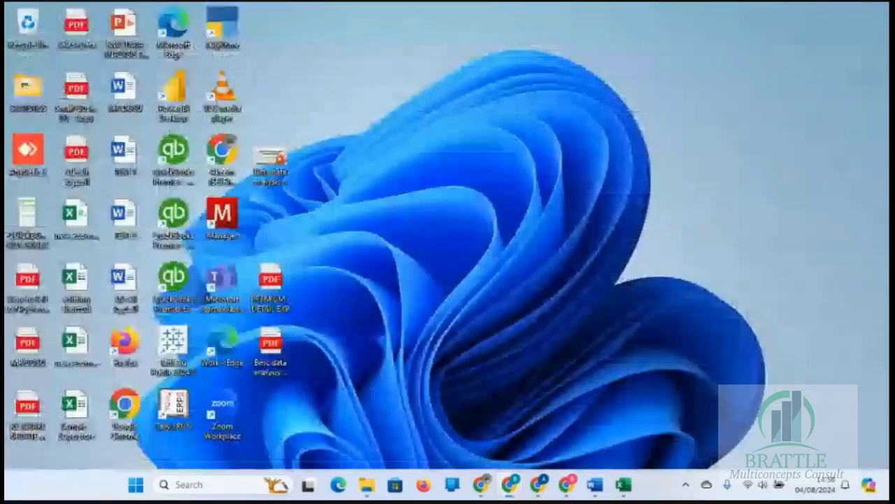
key(super+d)
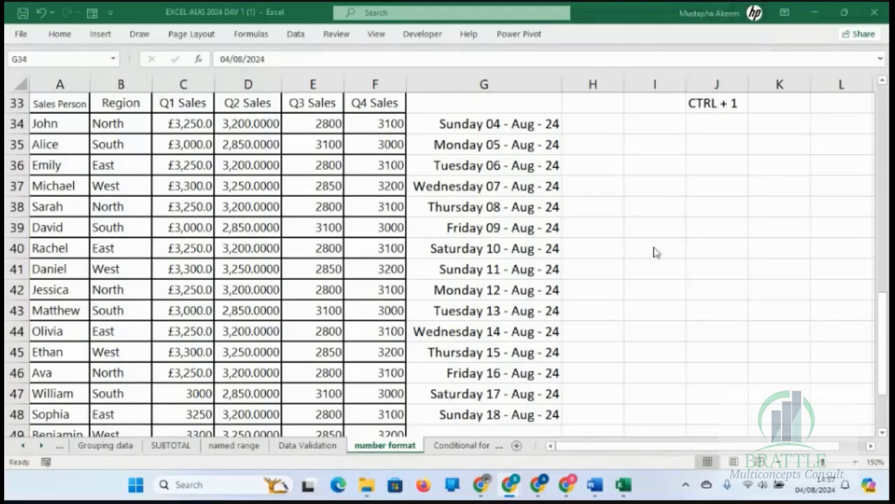
Widen column H and enter 100034587 in cell H34, beside the first date.
click(617, 137)
click(613, 123)
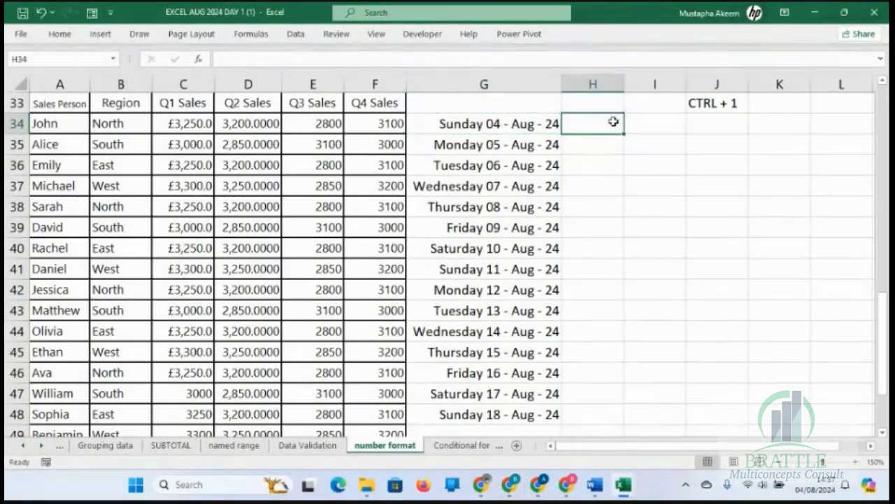
drag(624, 88, 661, 91)
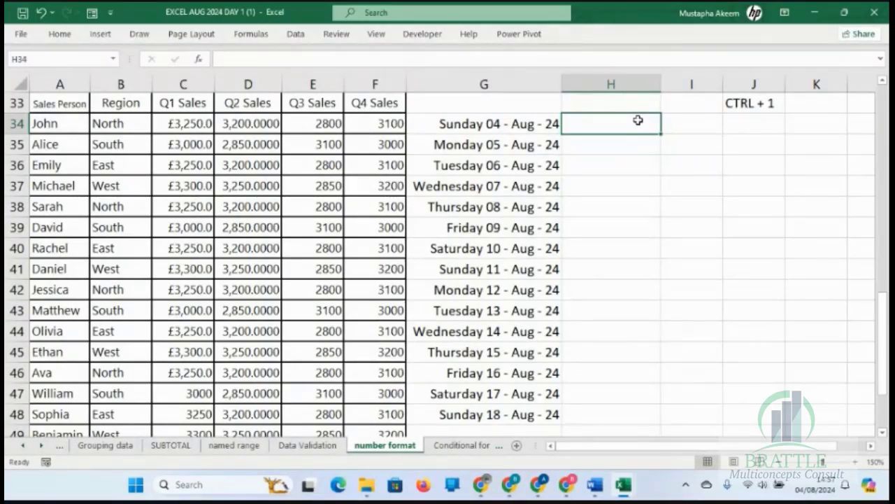
text(1000)
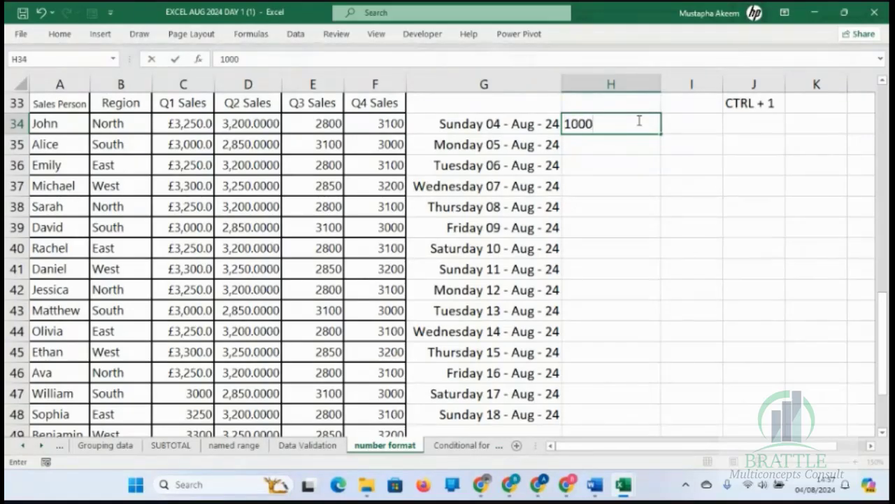
text(34587)
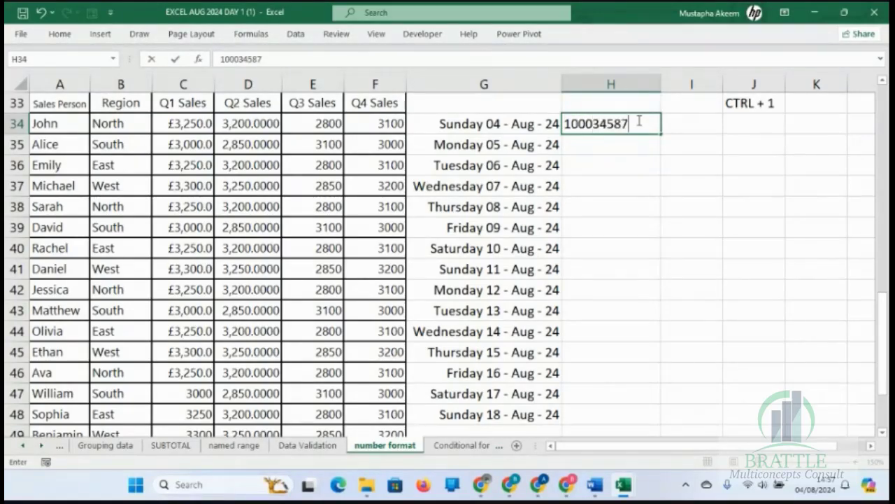
key(Return)
Open the custom number format settings for H34 and choose the code 0 as the starting point.
click(638, 123)
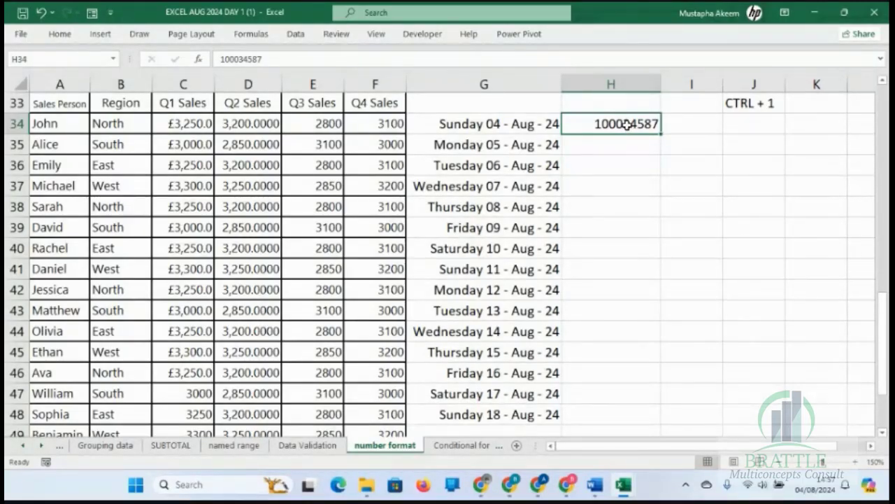
click(616, 144)
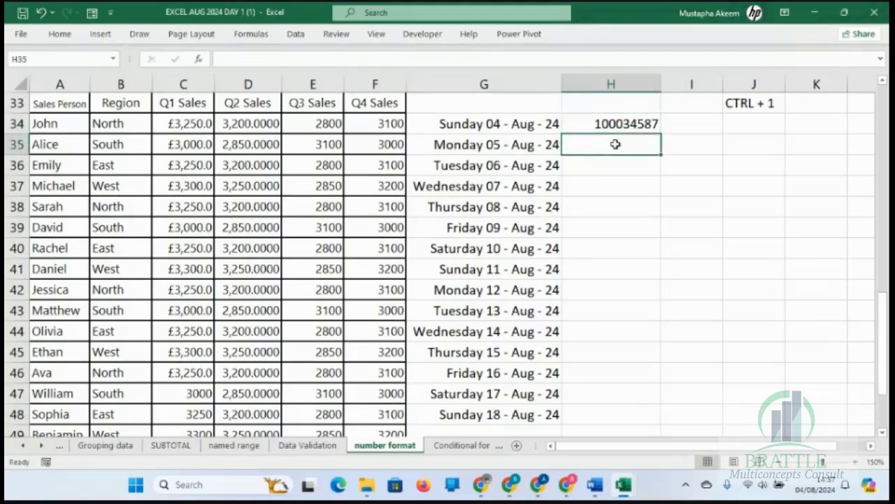
click(619, 123)
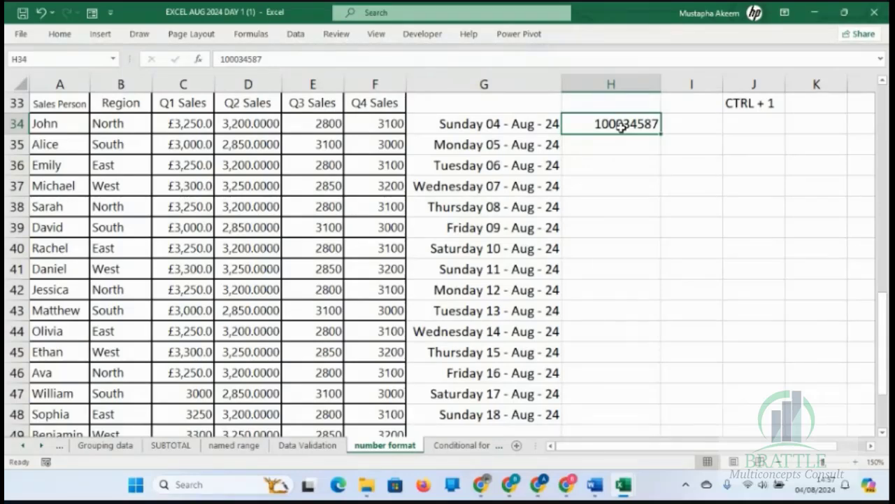
key(ctrl+1)
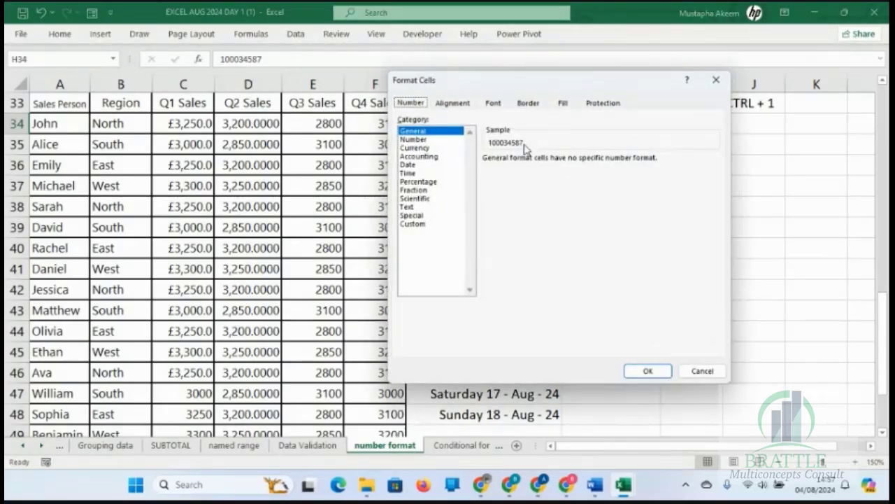
click(416, 224)
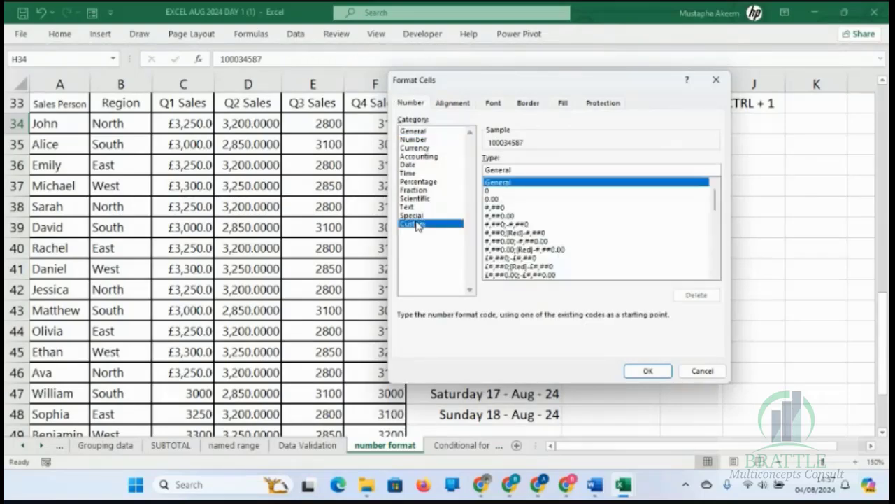
click(492, 191)
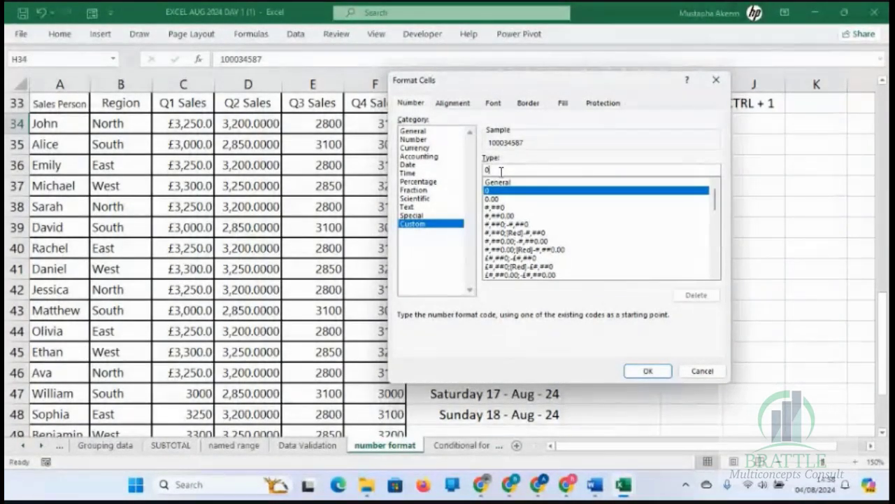
Extend the custom code to 0,,"m" and apply it to H34 to show the number in millions.
text(,)
key(BackSpace)
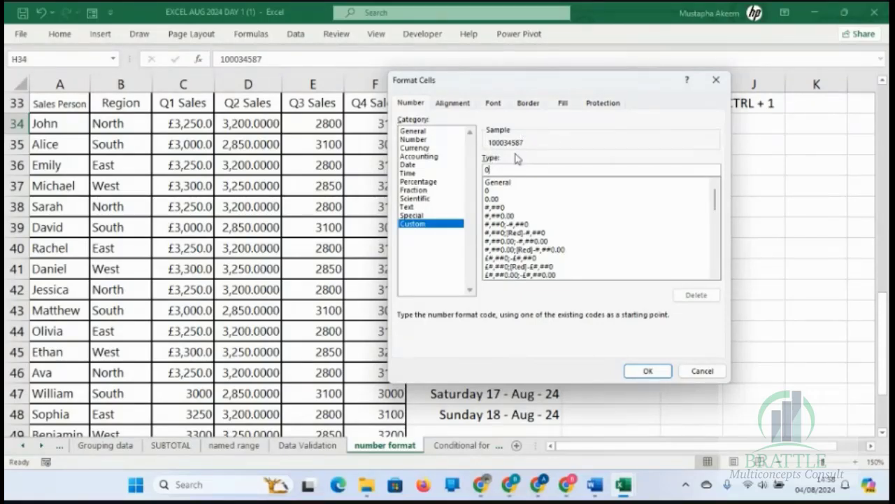
text(,)
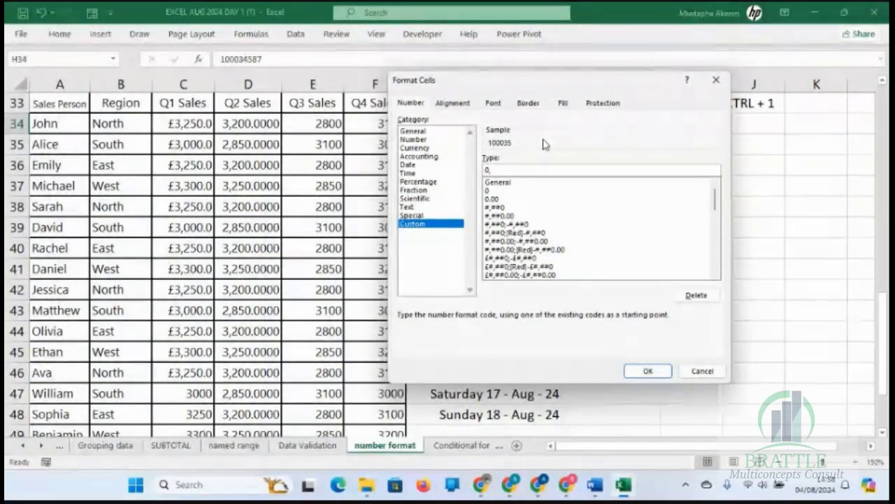
text(,"m)
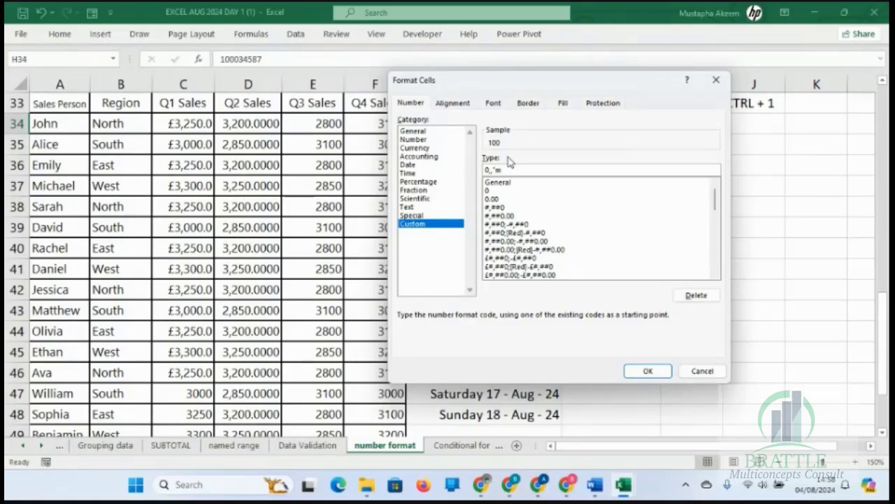
text(")
click(647, 373)
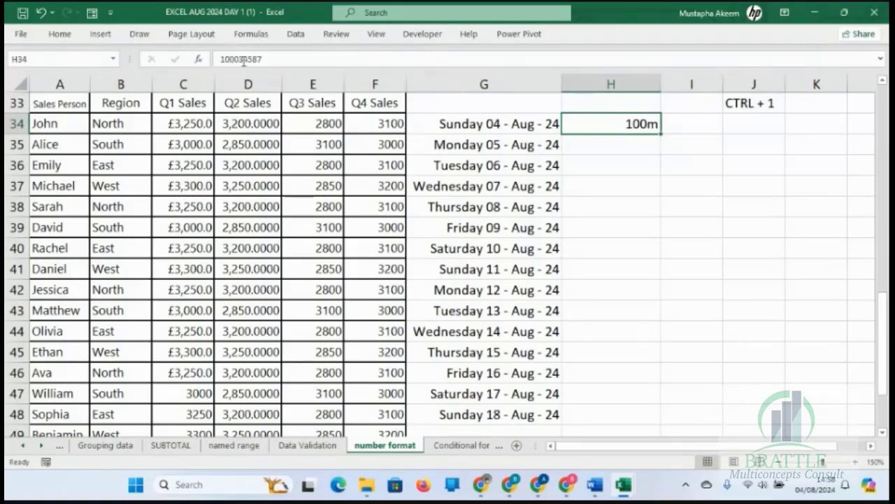
Fill the formatted number in H34 down to H35.
click(660, 139)
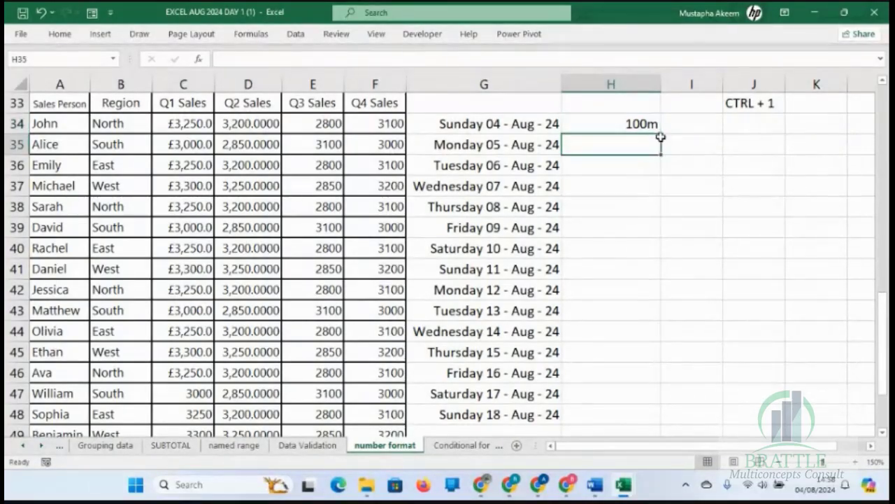
click(651, 127)
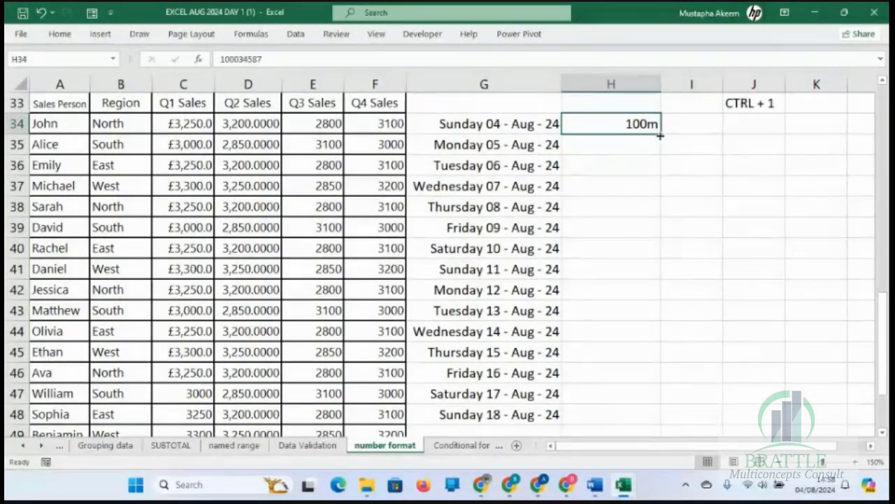
drag(658, 135, 660, 150)
Add up H34 and H35 in cell H36 with the formula =sum(H34:H35).
click(638, 169)
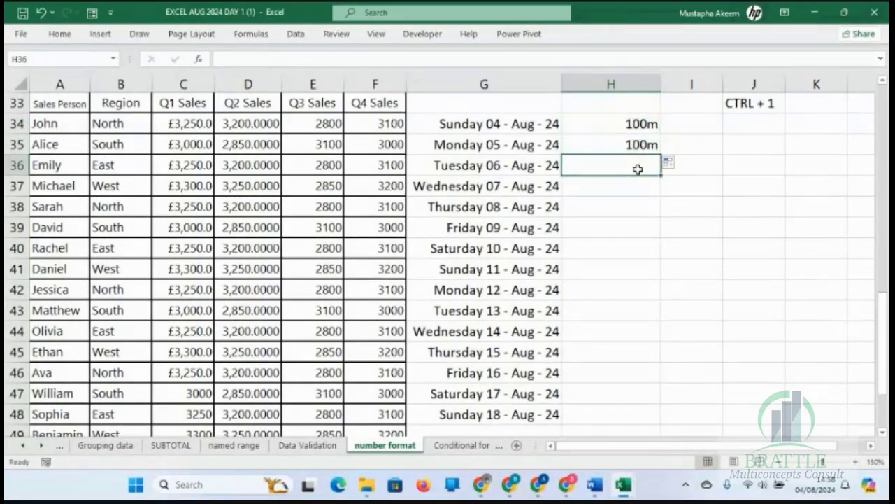
text(=sum)
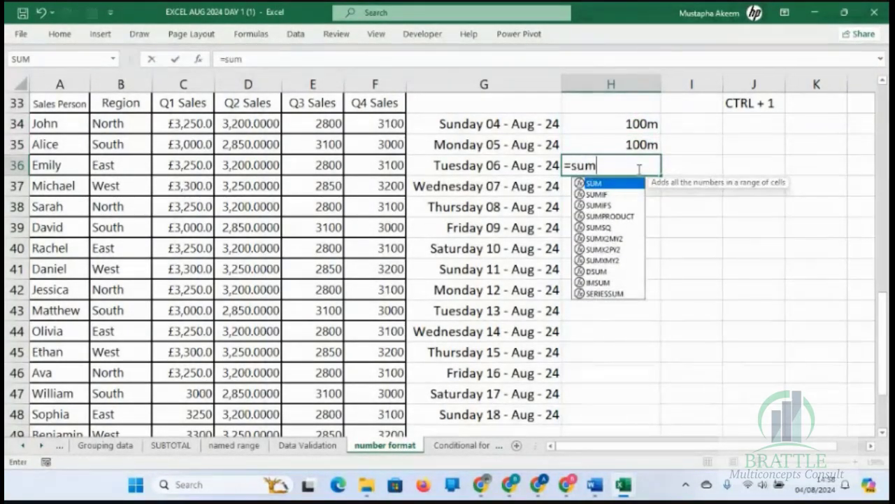
text(()
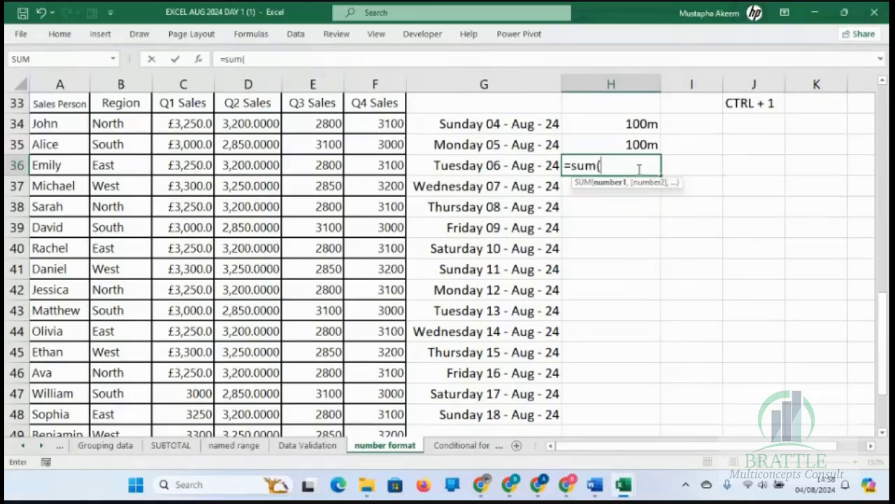
click(623, 121)
drag(623, 121, 630, 144)
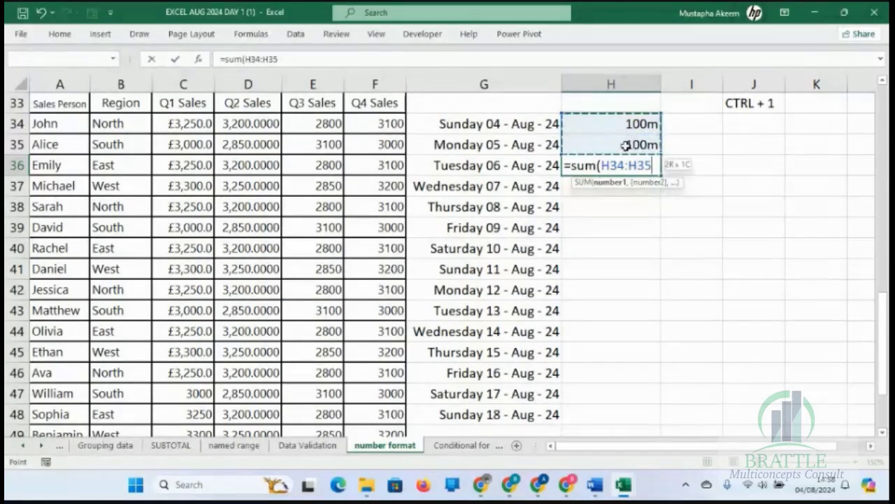
text())
key(Return)
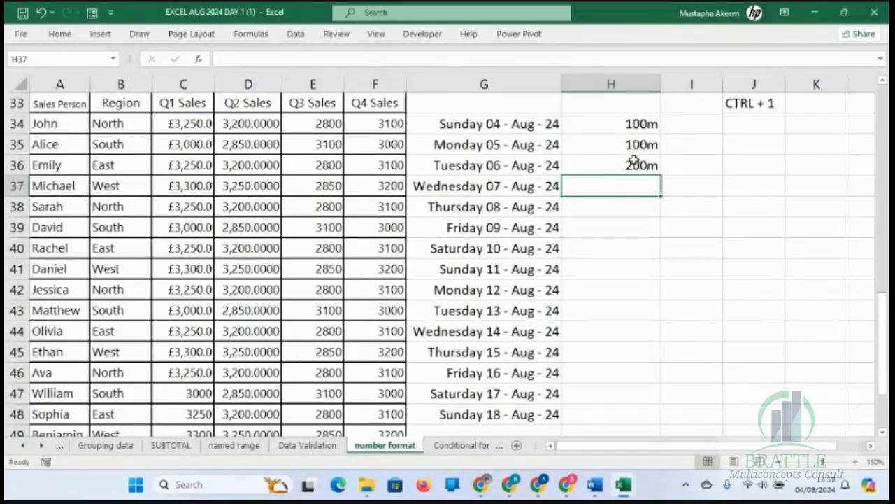
Enter the literal text 100m in cells H38 and H39.
click(633, 160)
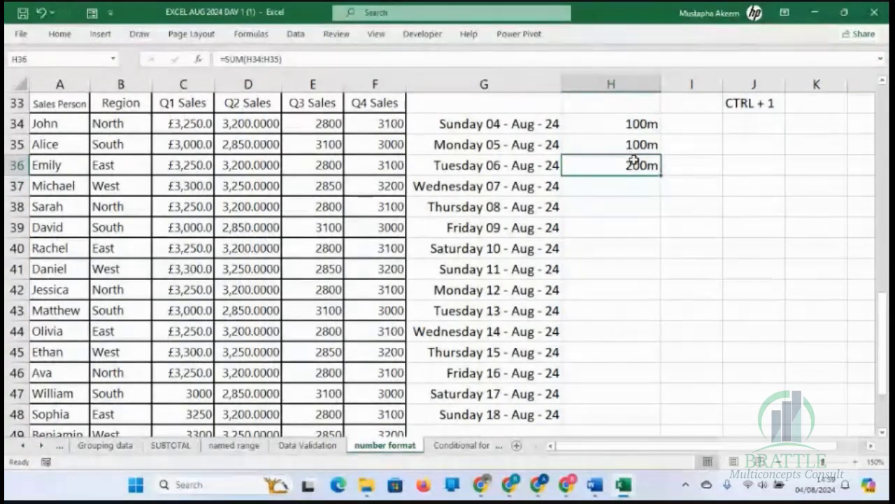
click(632, 213)
text(100m)
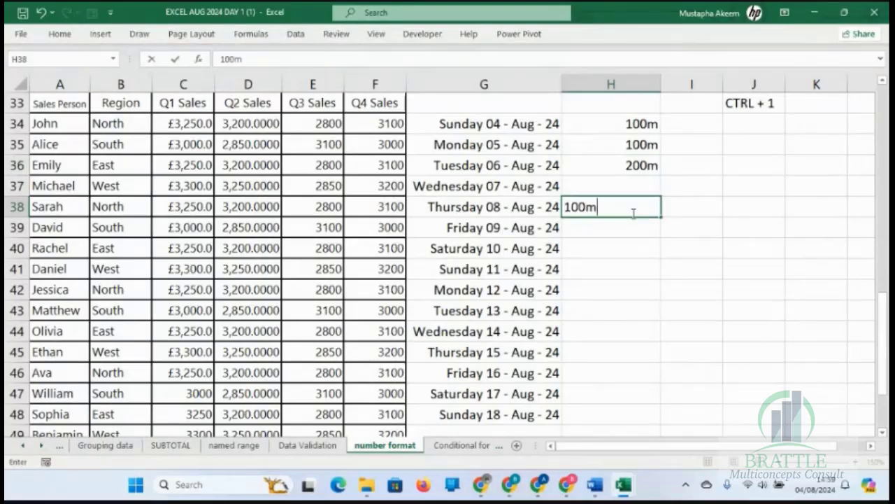
key(Return)
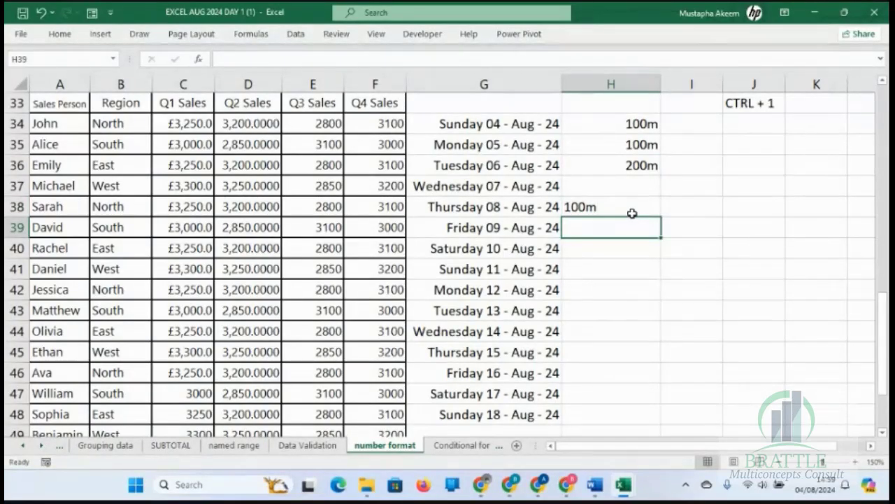
text(100m)
key(Return)
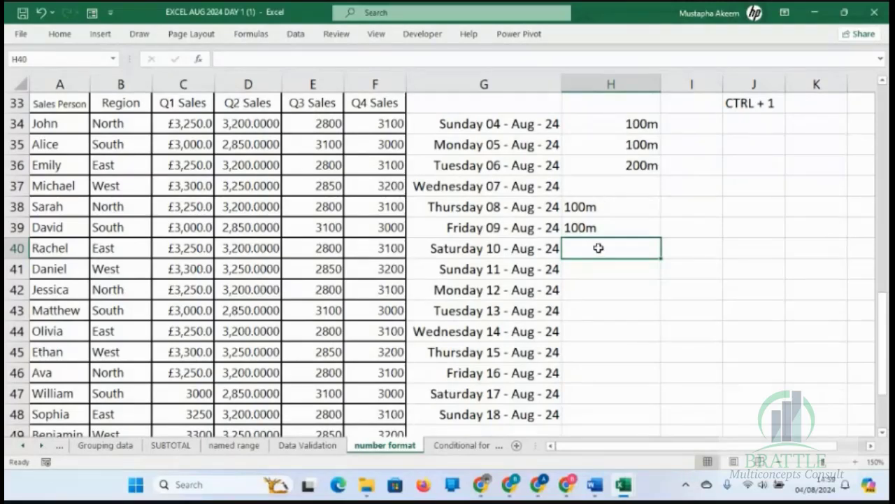
Total the two text entries in H40 with the formula =SUM(H38:H39).
key(alt+equal)
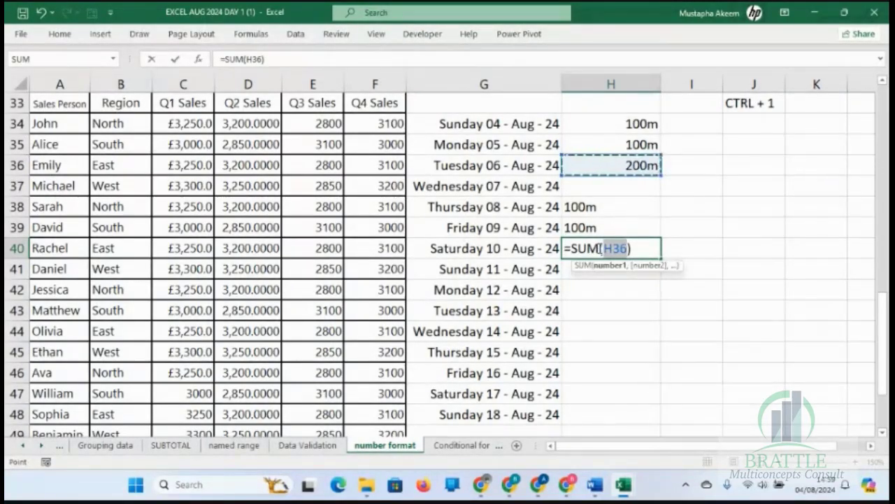
click(586, 209)
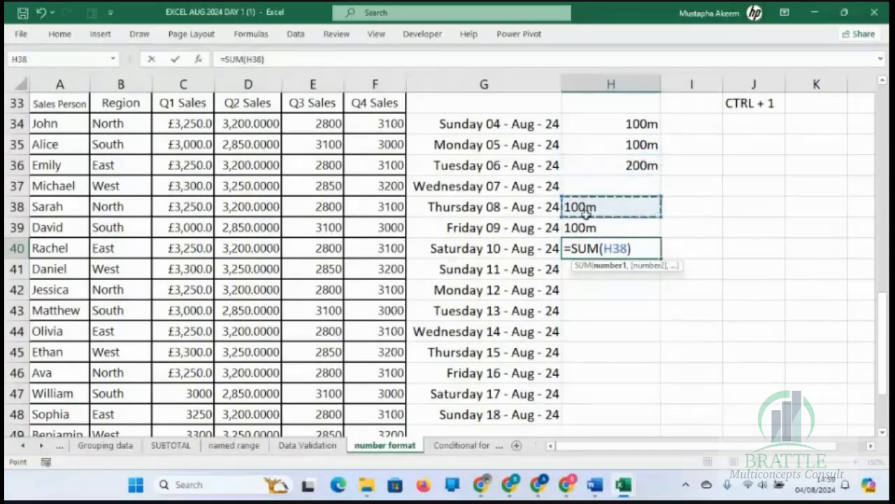
drag(586, 210, 589, 229)
key(Return)
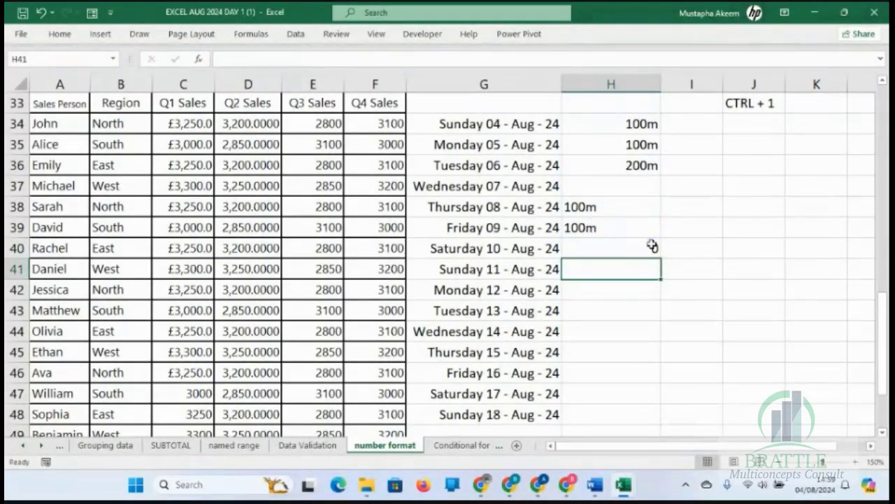
Compare the underlying contents of the formatted number in H34 with the text in H38 and the sum in H40.
click(651, 246)
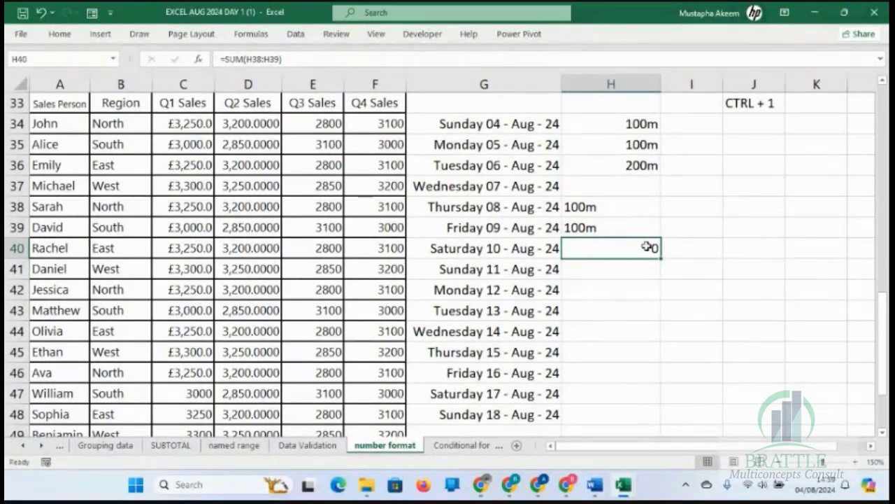
click(625, 124)
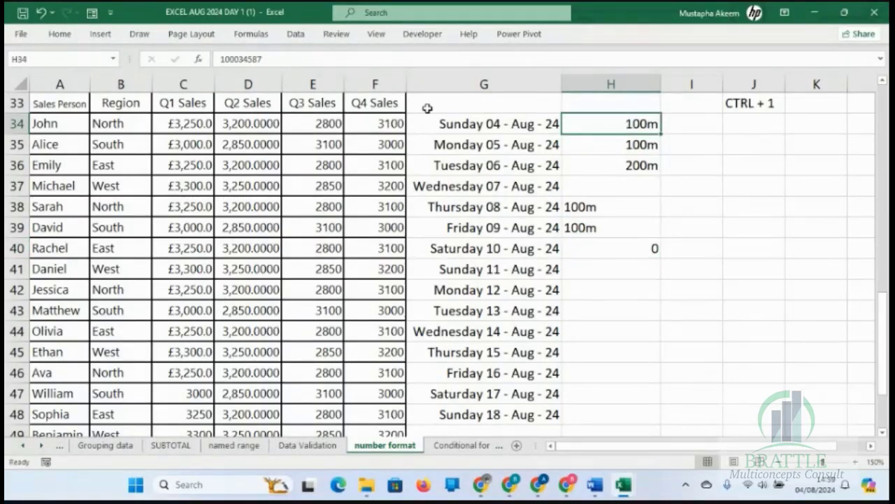
click(285, 59)
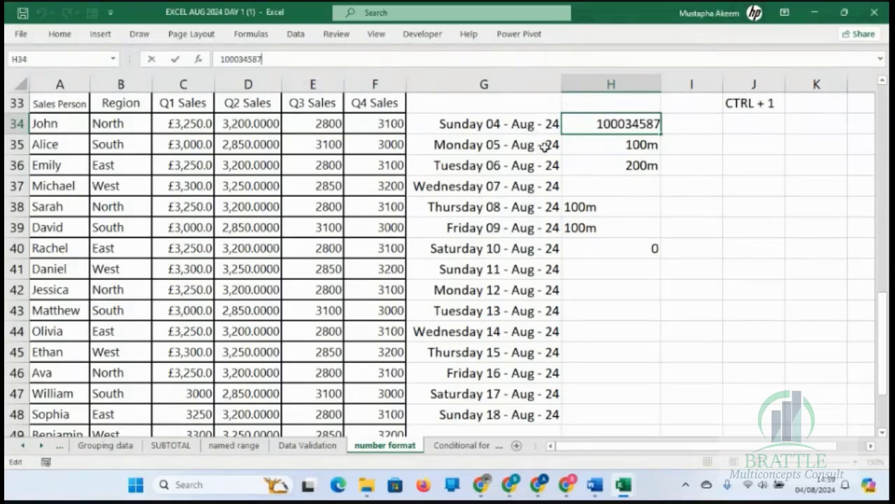
key(Return)
click(646, 207)
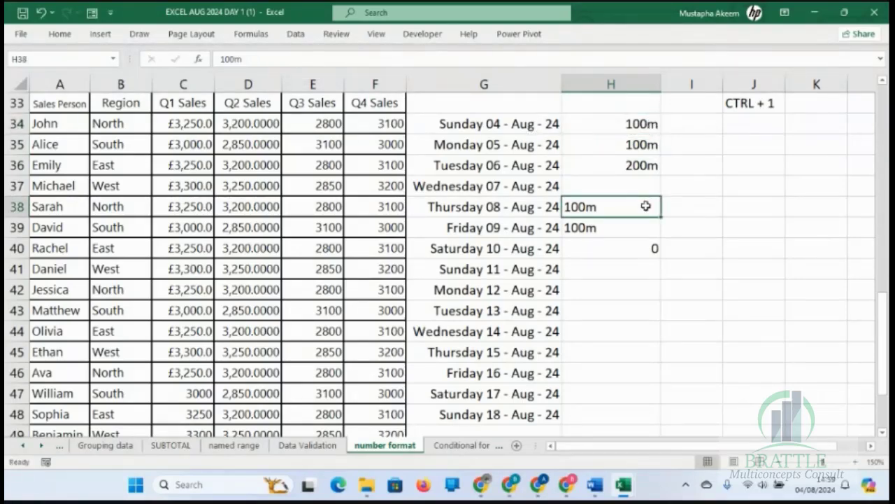
click(624, 256)
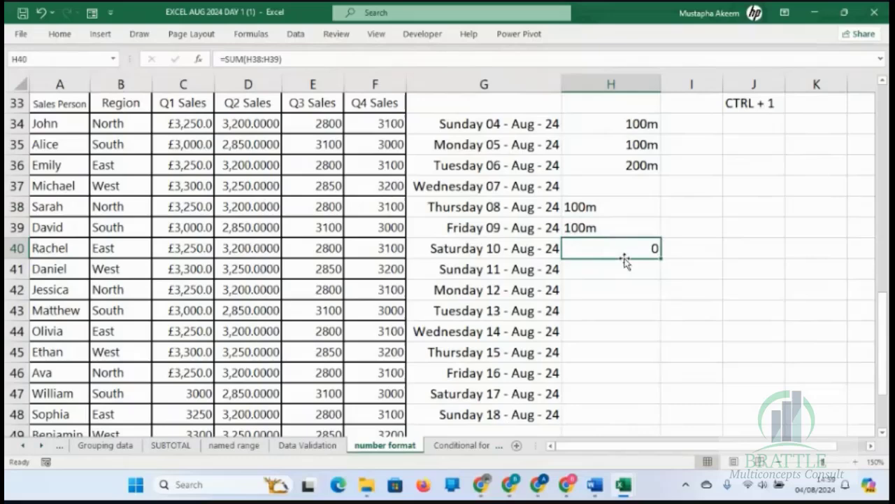
Open the custom number format settings for E34 and choose the code 0 as the starting point.
click(319, 122)
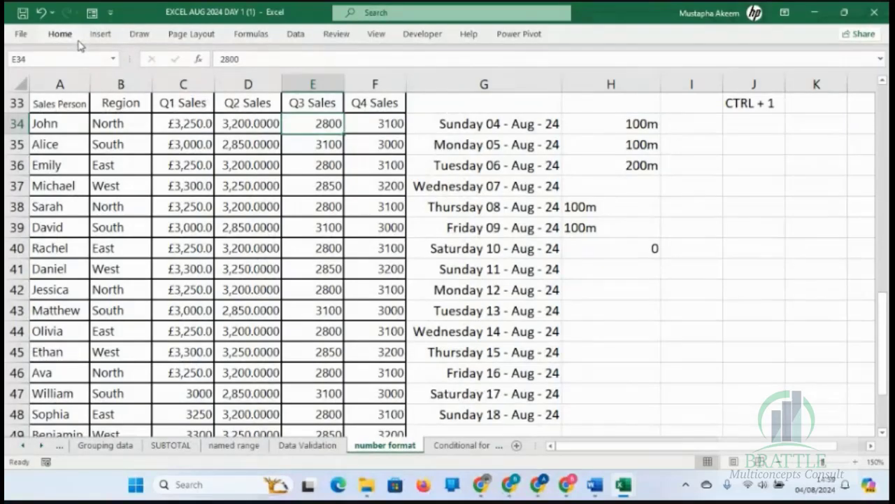
key(ctrl+1)
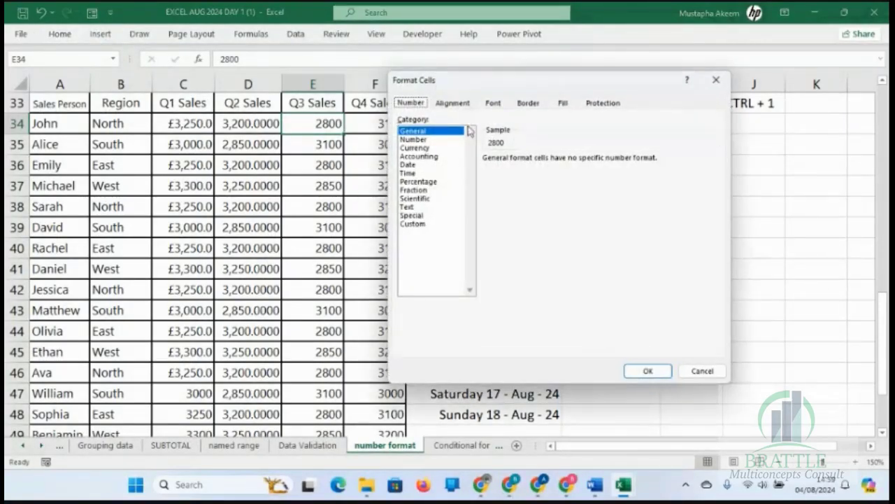
click(413, 224)
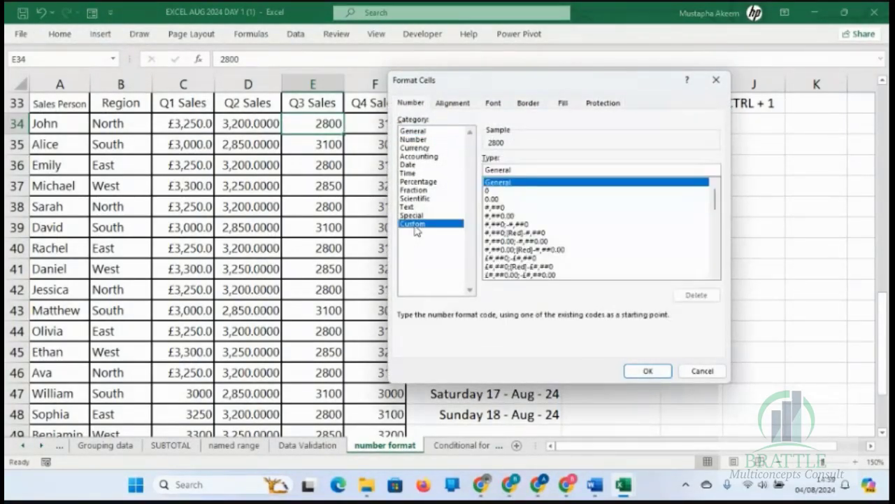
click(493, 199)
click(493, 192)
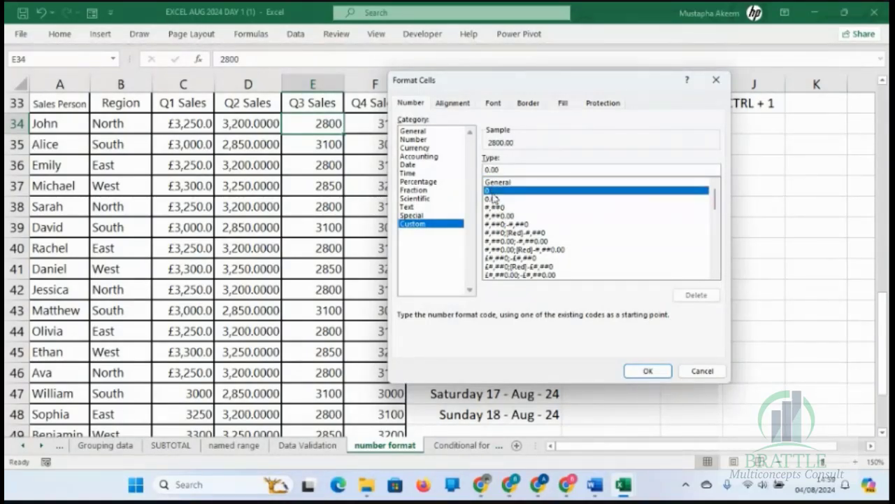
click(509, 170)
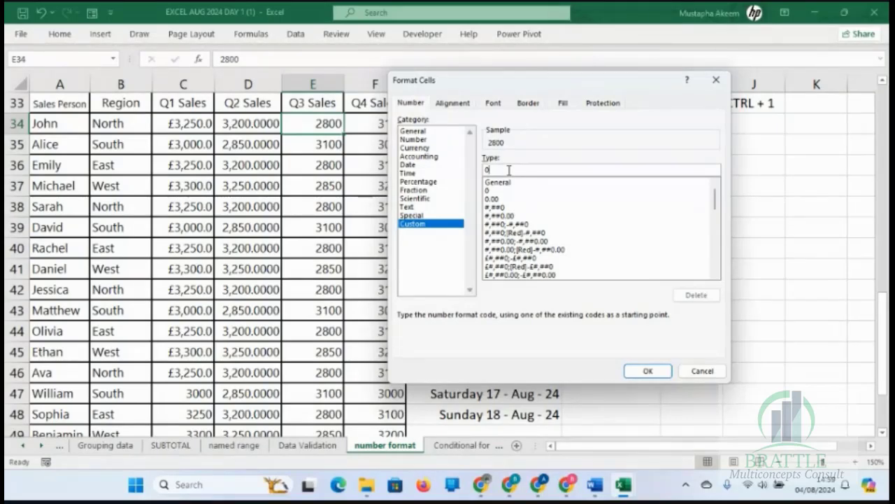
Extend the custom code to 0 "Unit" and apply it to the Q3 sales figure in E34.
text("Un)
text(it)
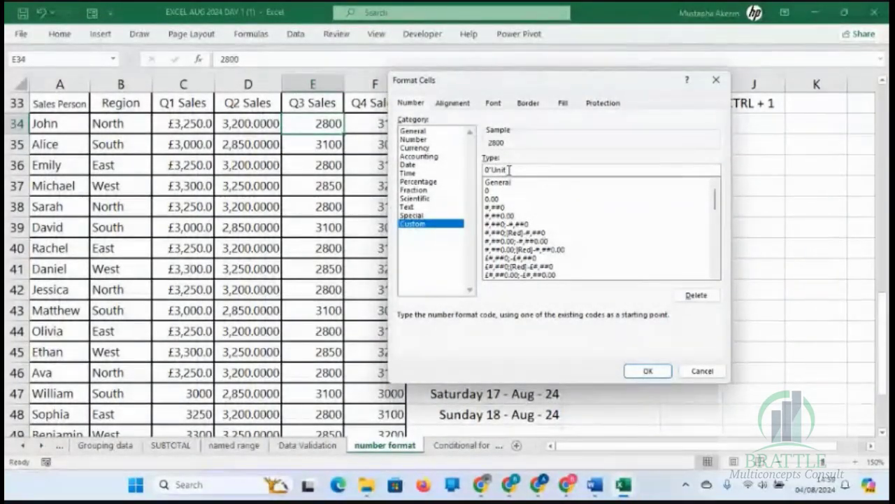
text(")
click(488, 169)
text(")
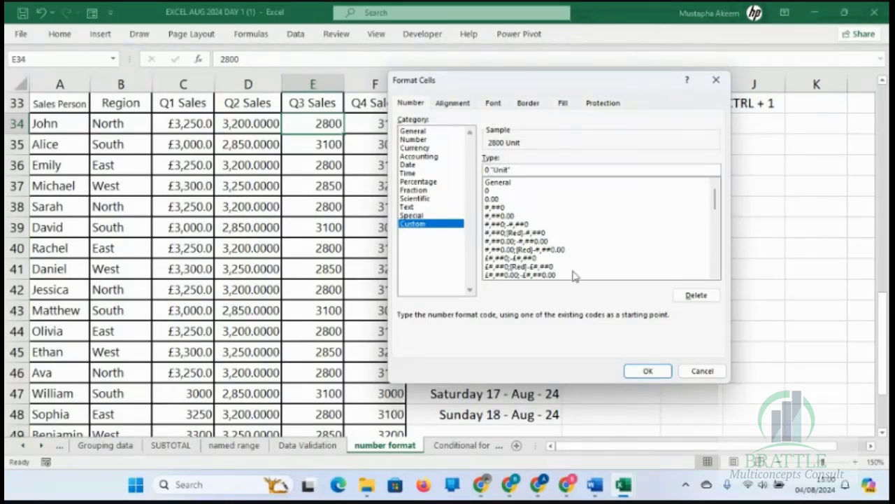
click(647, 371)
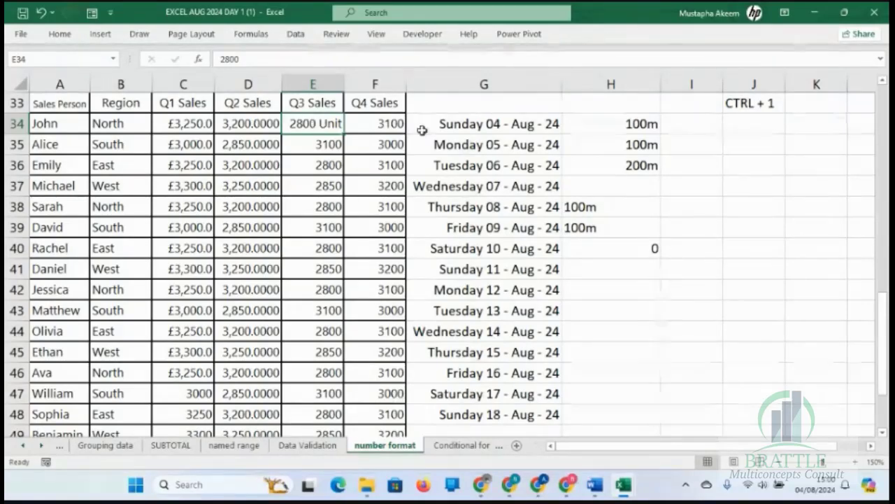
Enter a phone number with a leading zero in I34 and widen column I.
click(631, 124)
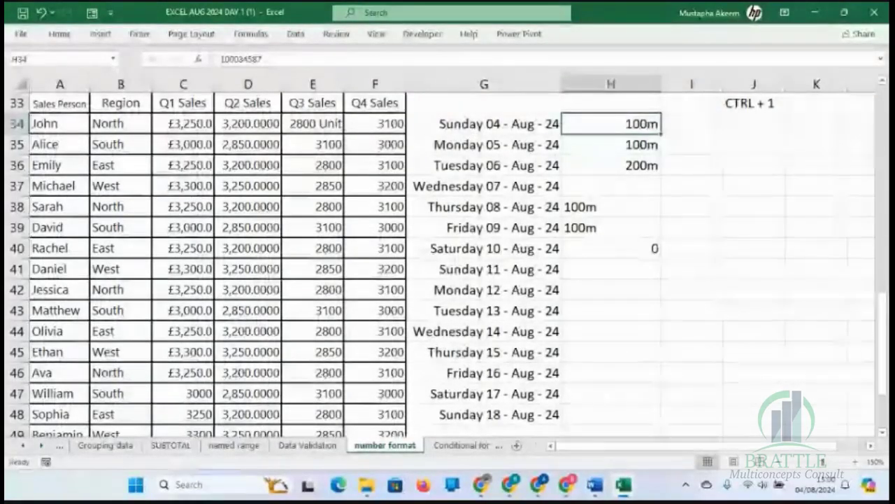
click(693, 131)
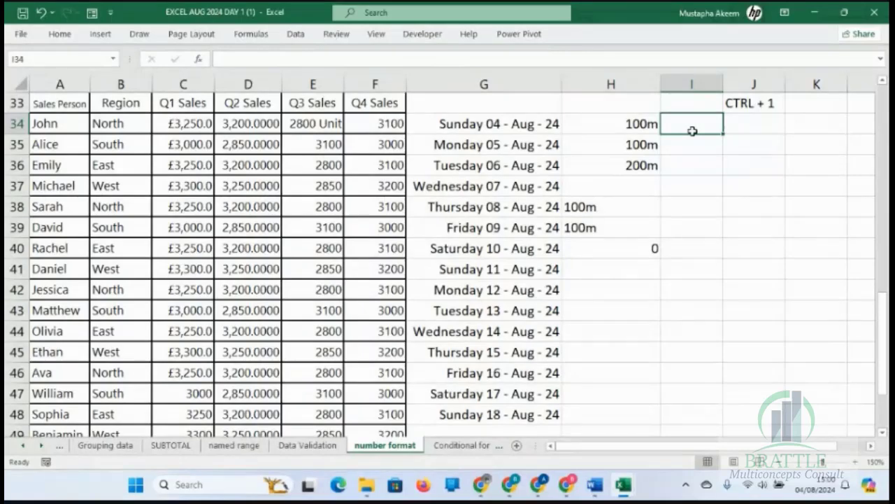
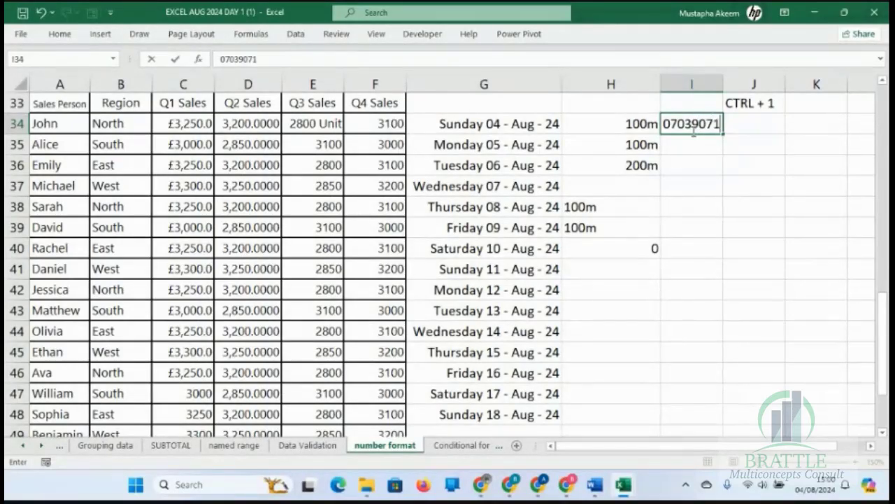
key(Return)
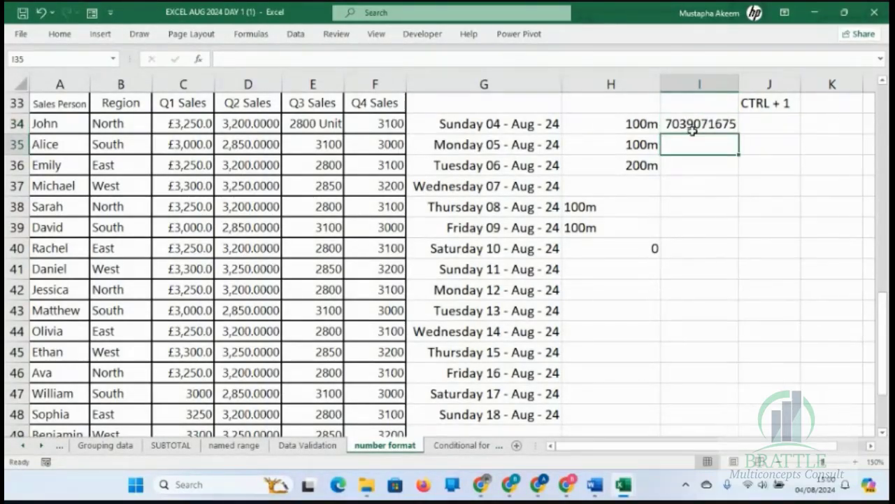
click(689, 124)
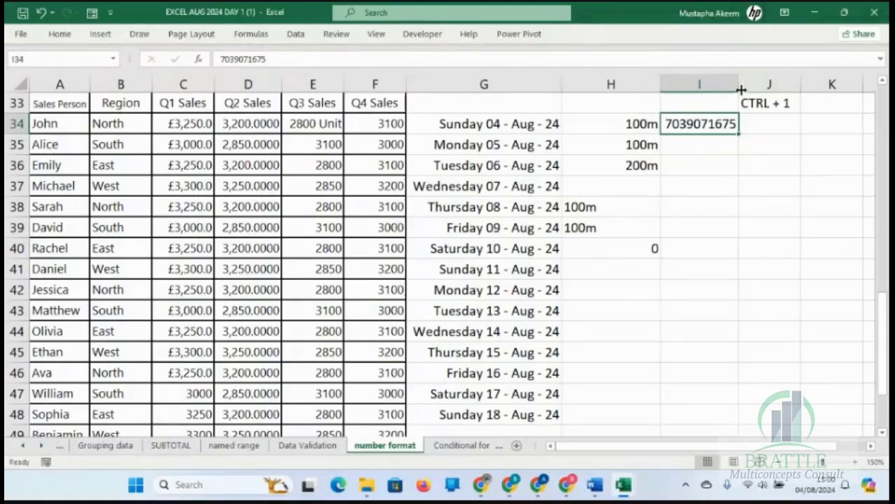
drag(740, 84, 775, 91)
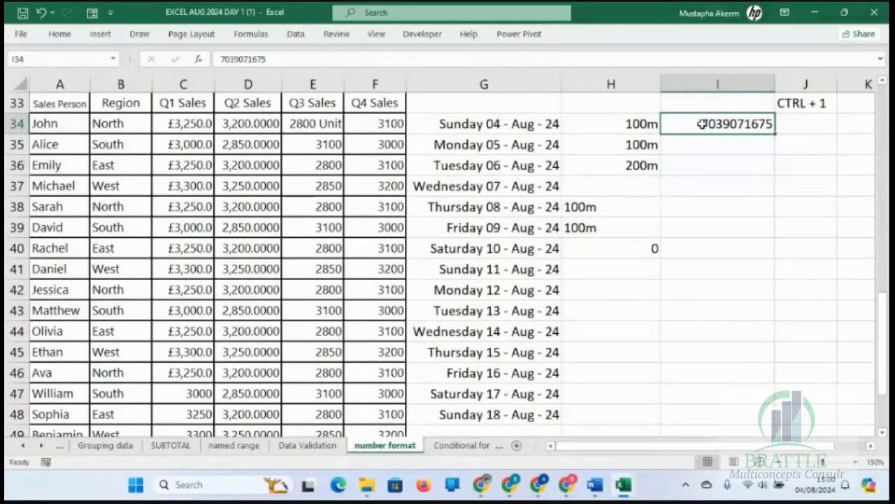
Enter 000345 in cell I35 as a second example with leading zeros.
click(722, 147)
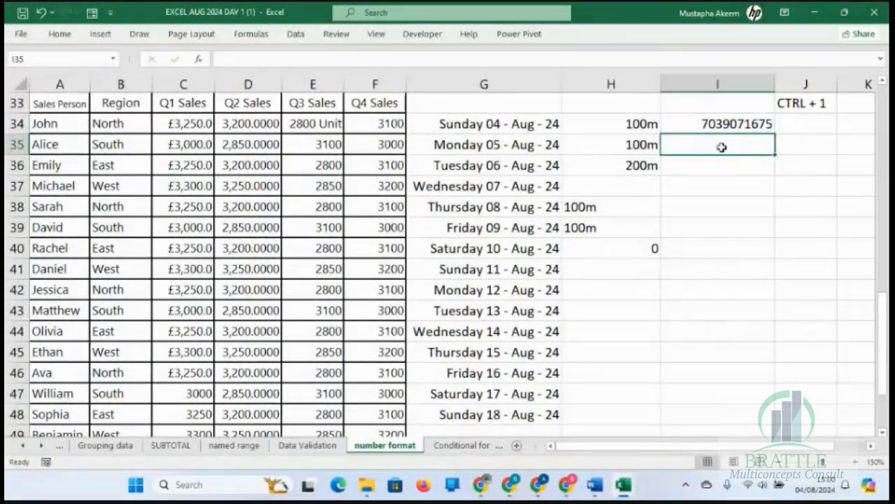
text(000345)
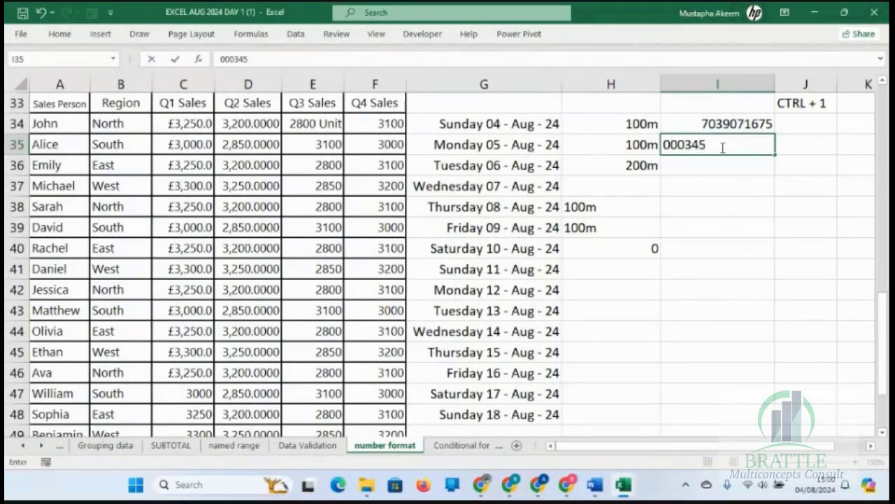
key(Return)
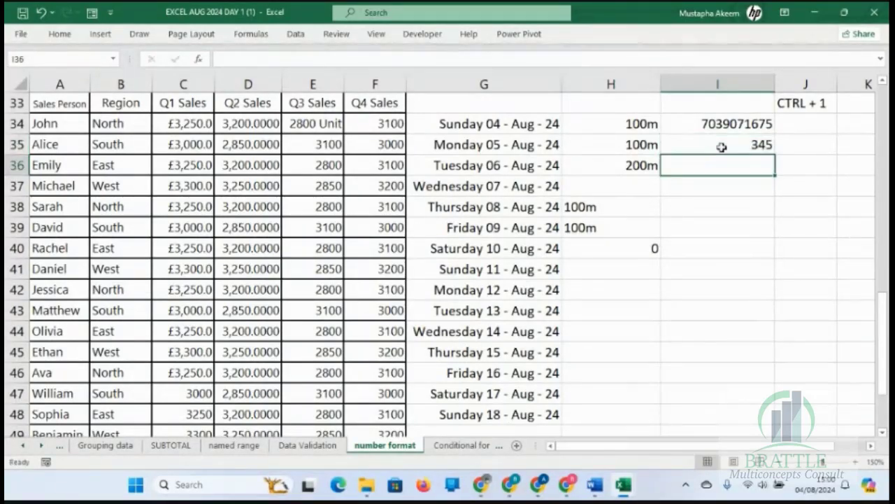
Enter another phone number with a leading zero in I36, then select I34.
text(45)
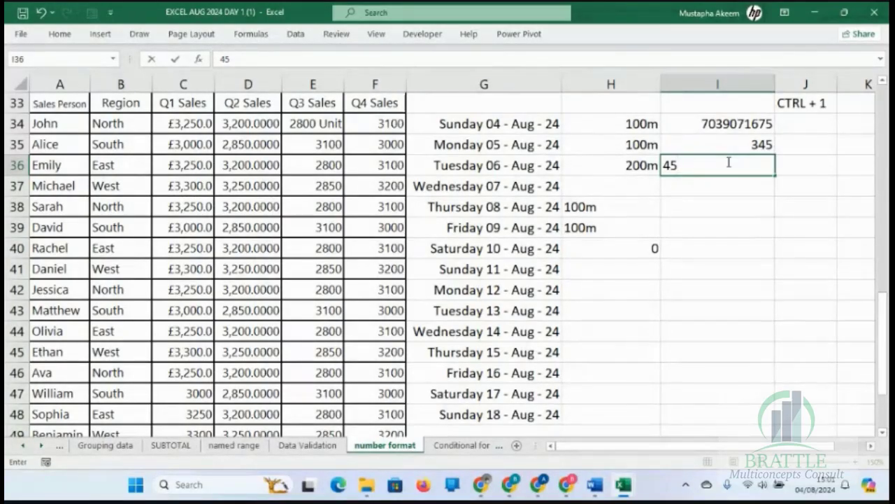
key(BackSpace)
key(BackSpace)
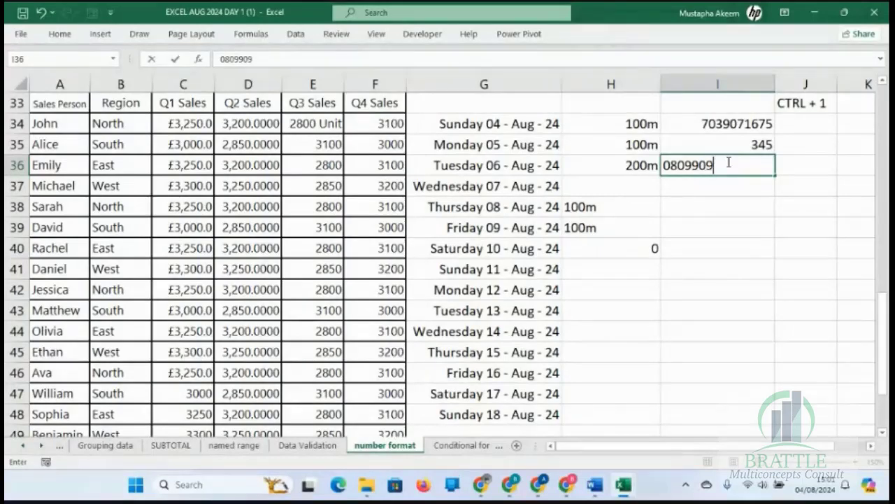
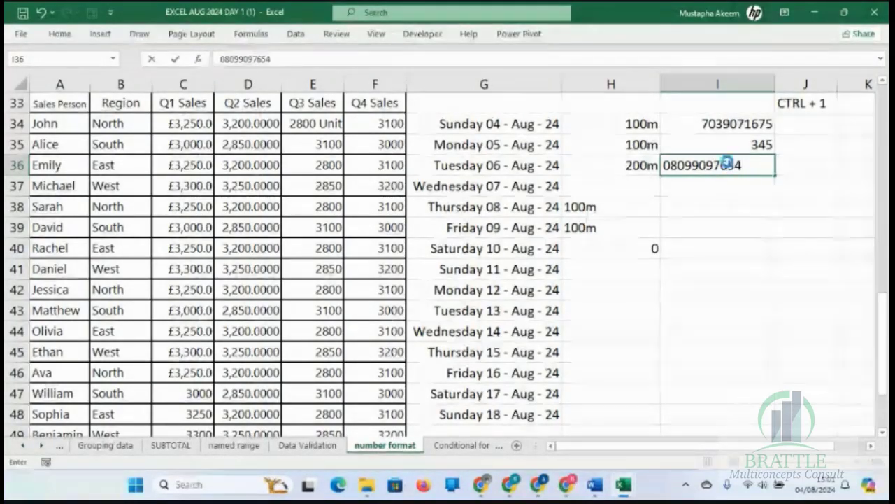
key(Return)
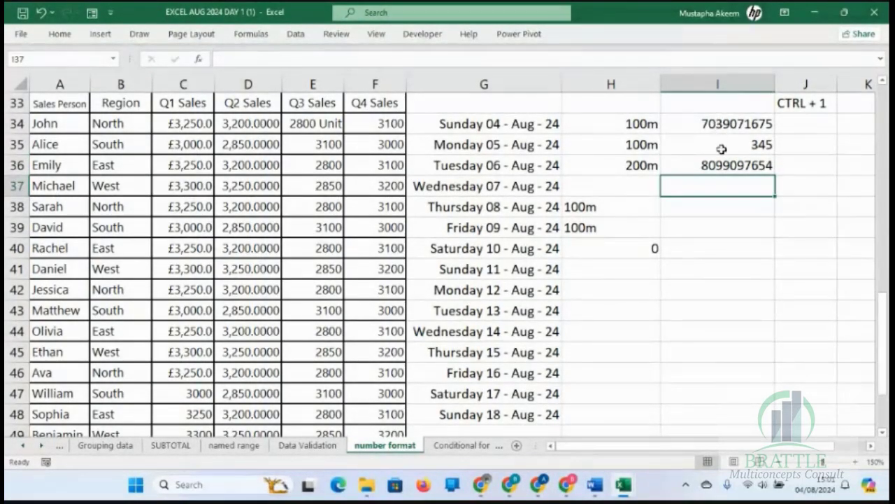
click(720, 123)
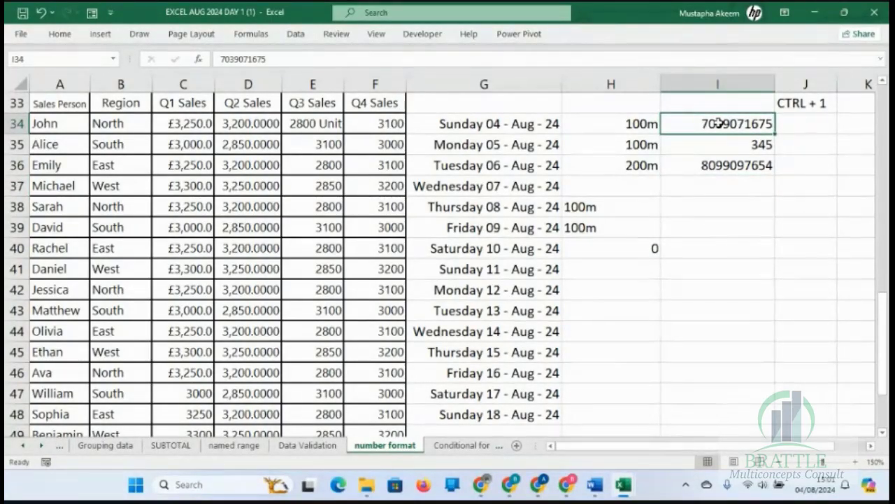
key(ctrl+1)
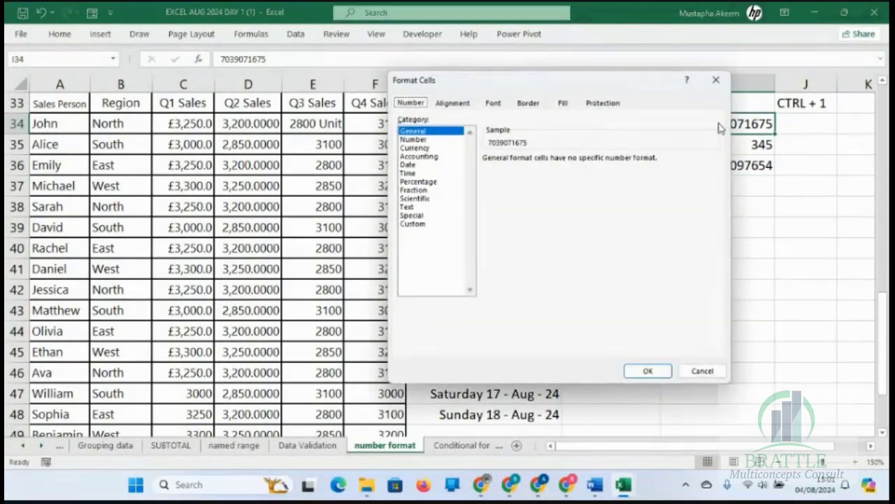
click(413, 223)
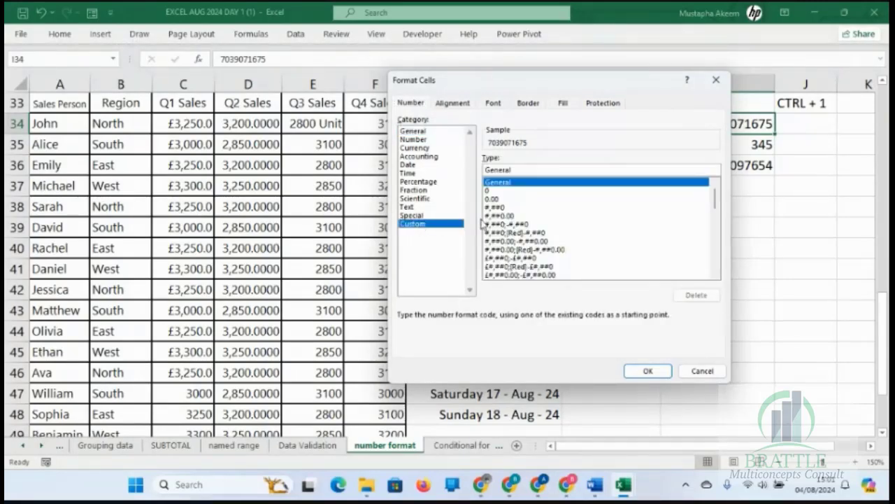
click(493, 190)
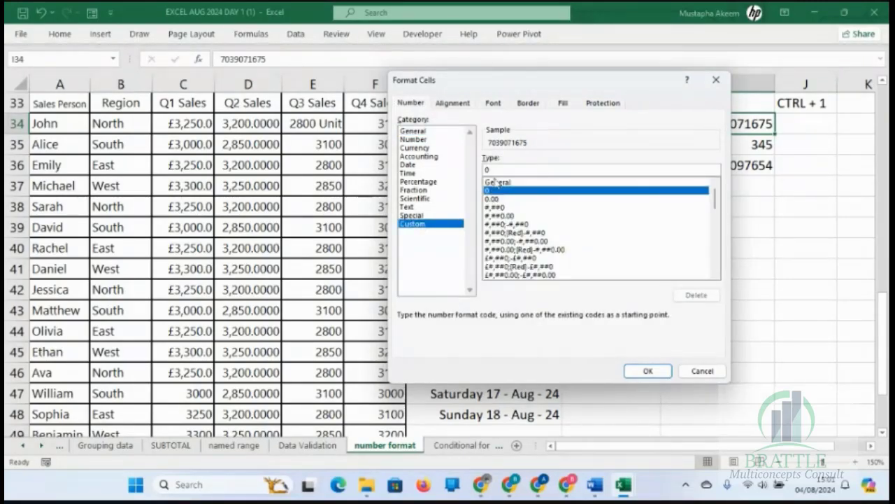
click(498, 170)
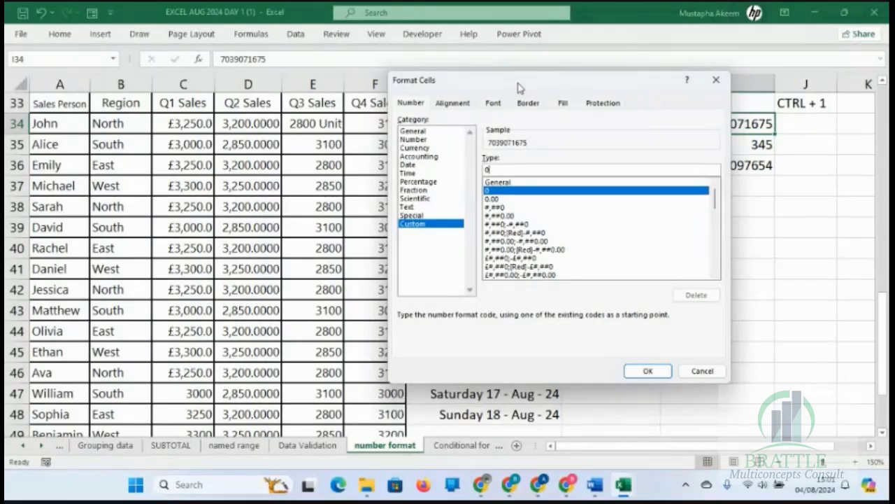
drag(518, 87, 250, 105)
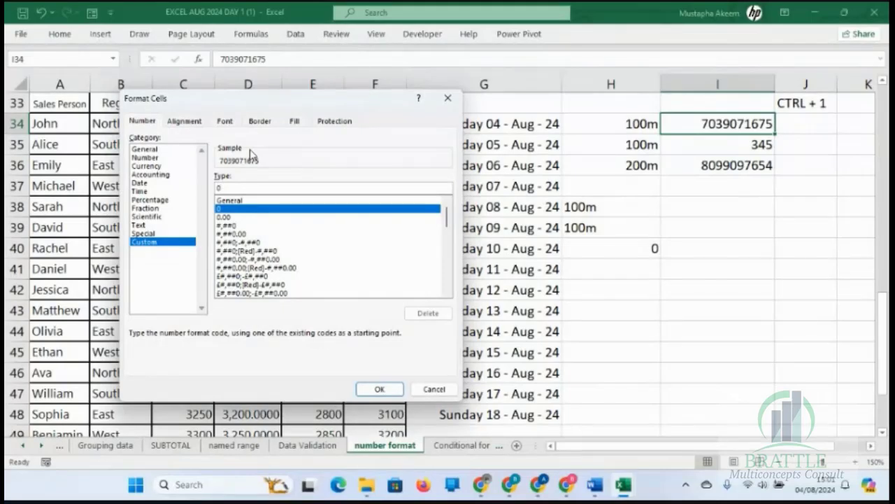
text(0000000)
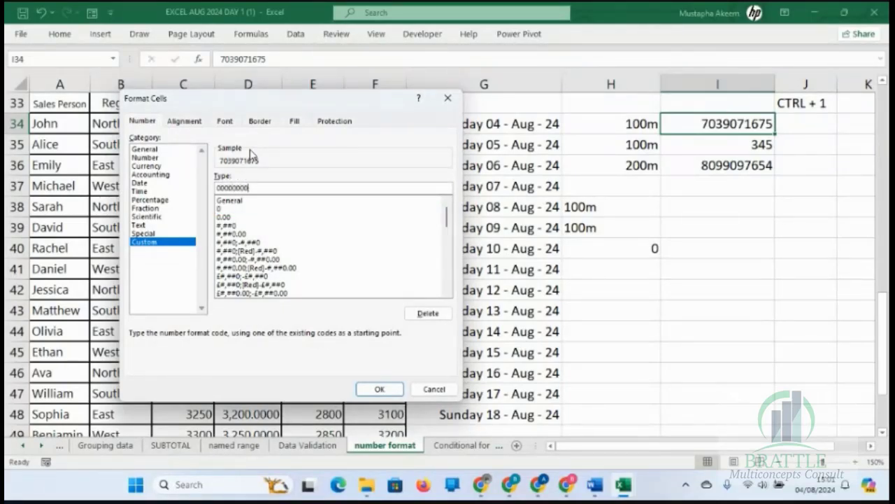
text(000)
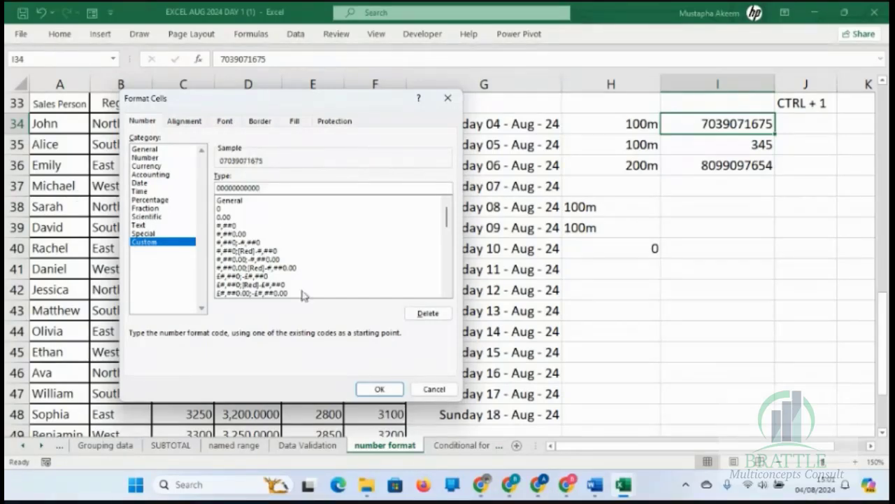
click(378, 389)
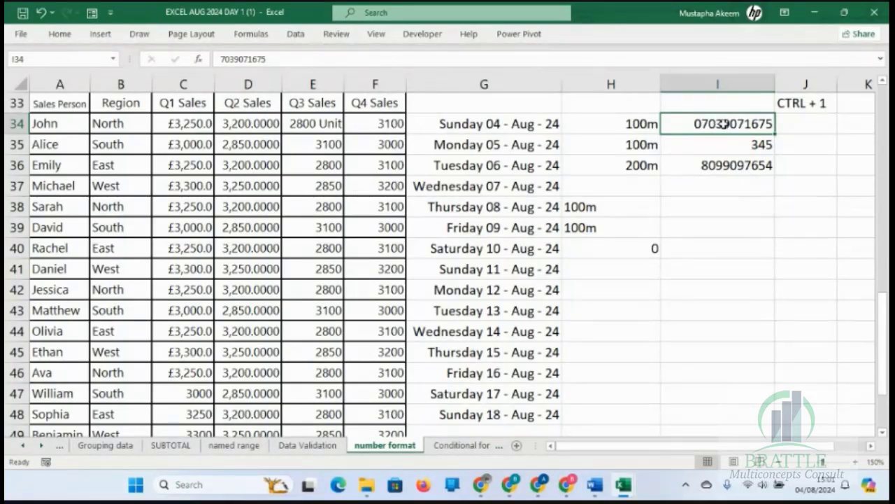
key(ctrl+1)
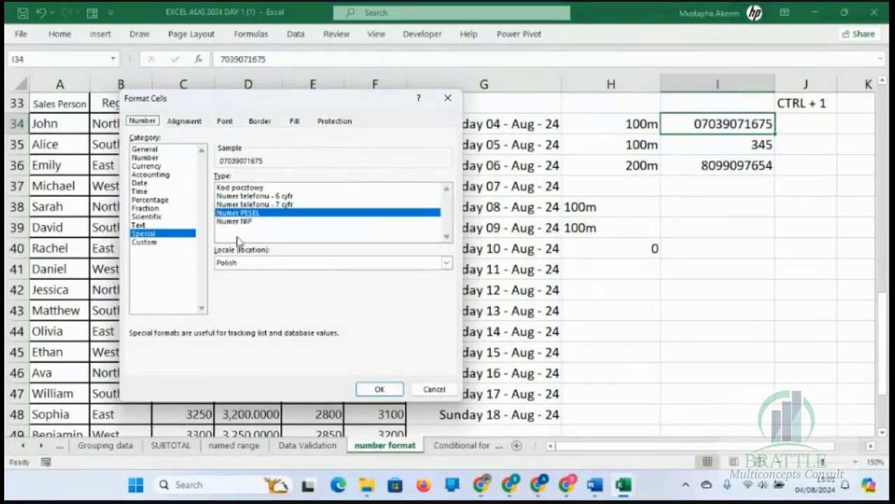
click(175, 241)
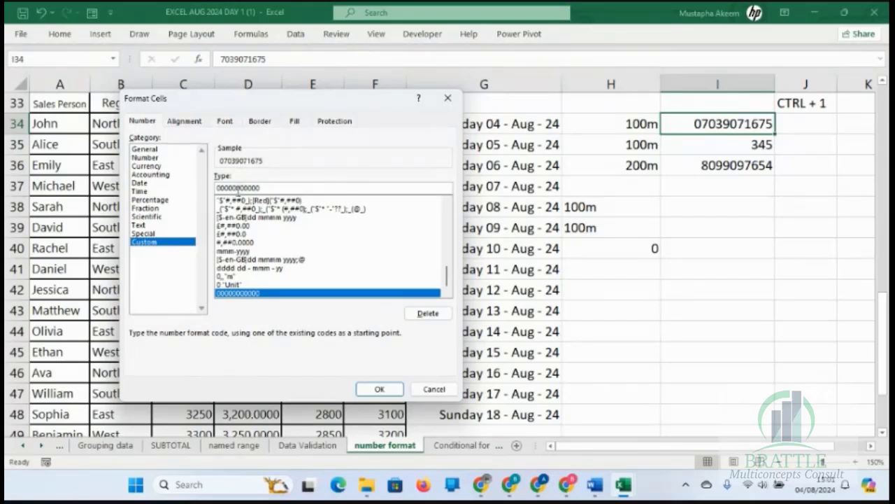
click(234, 187)
text(-)
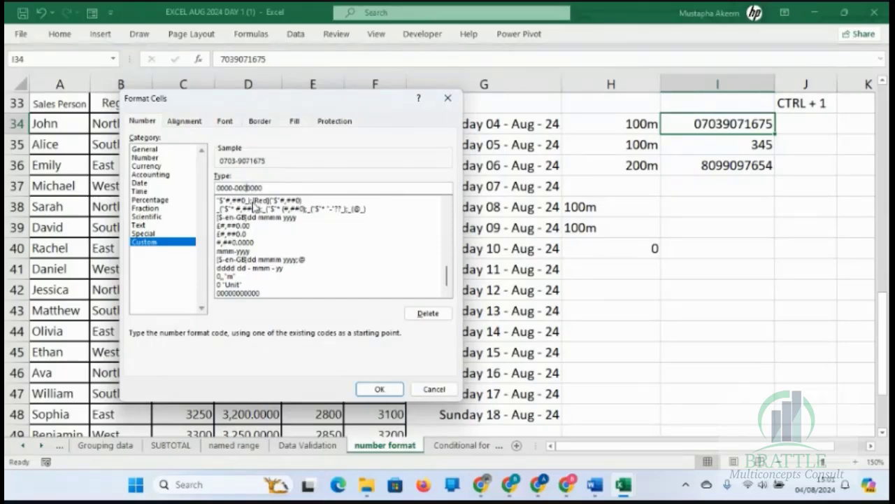
text(-)
key(Return)
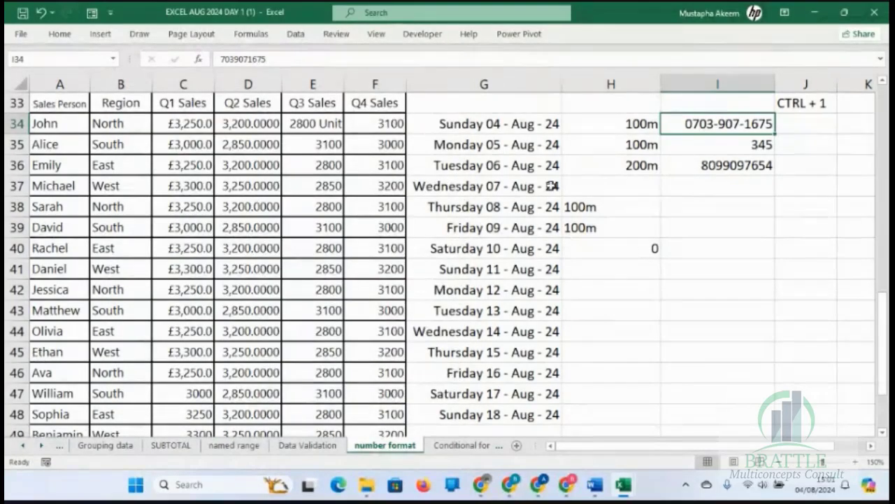
click(745, 239)
click(725, 124)
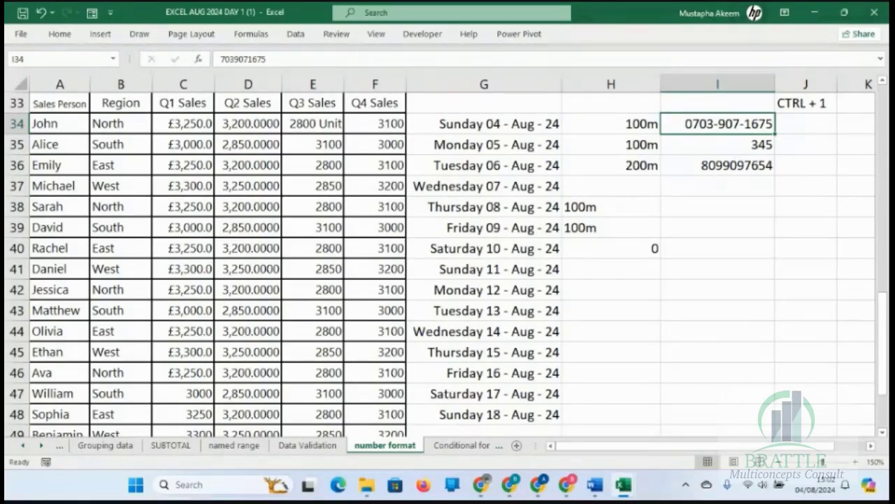
key(alt+Tab)
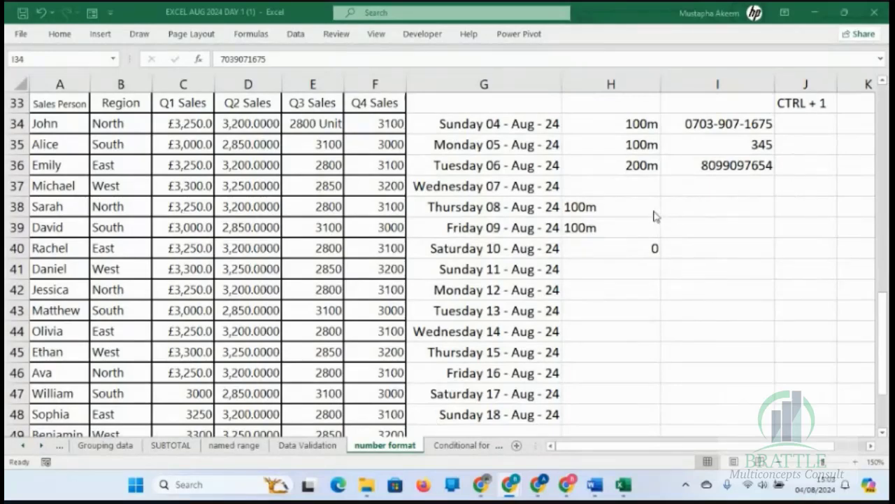
click(632, 124)
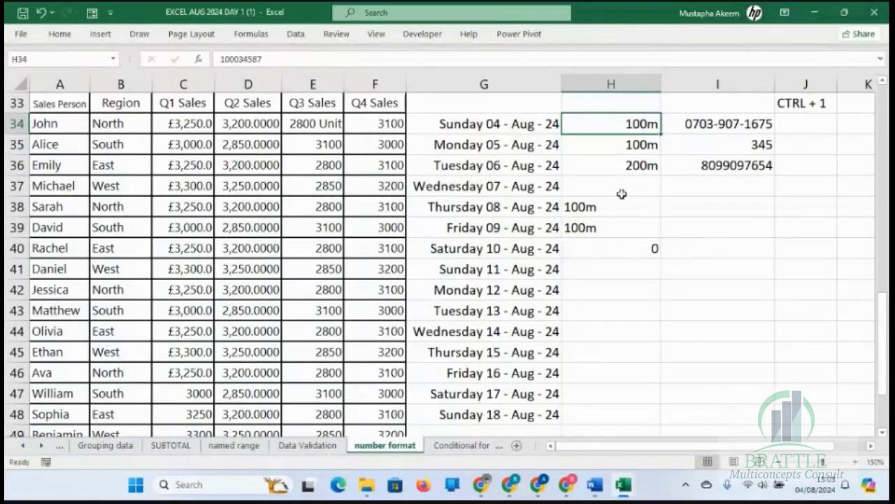
Apply the custom number format 0, to the Q4 sales figure in F34 to show it in thousands.
click(369, 127)
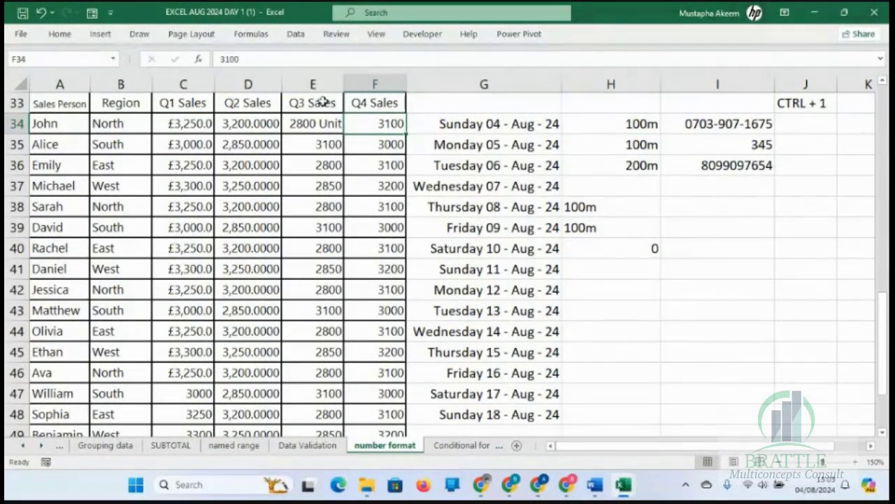
key(ctrl+1)
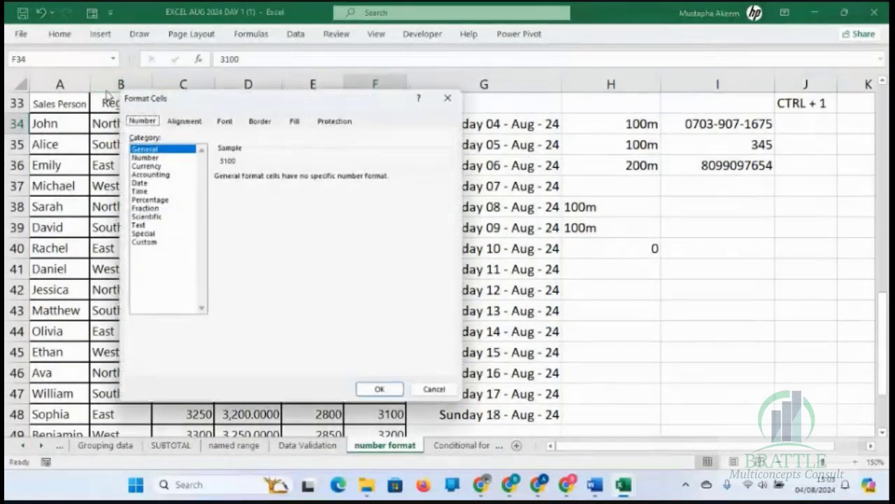
click(161, 242)
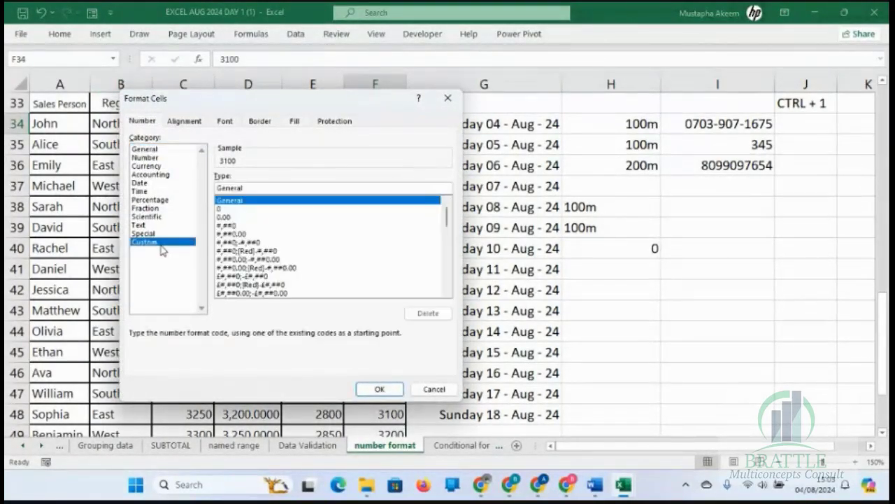
click(224, 210)
click(264, 187)
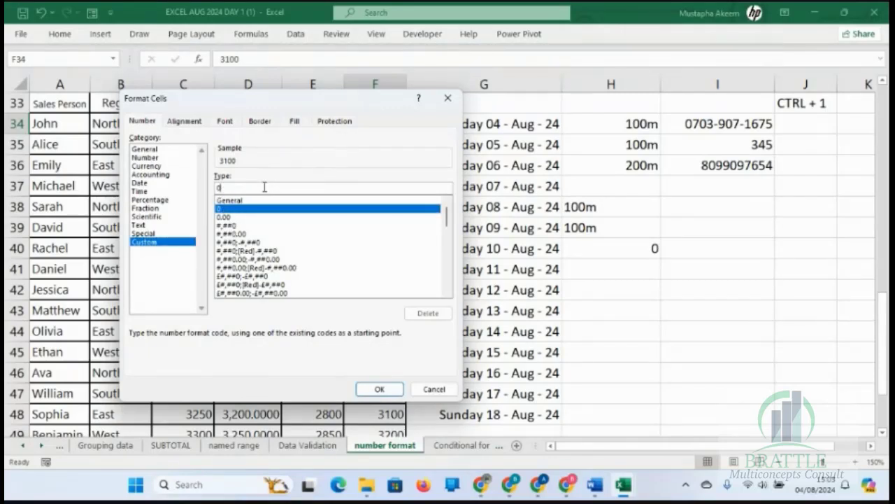
text(,)
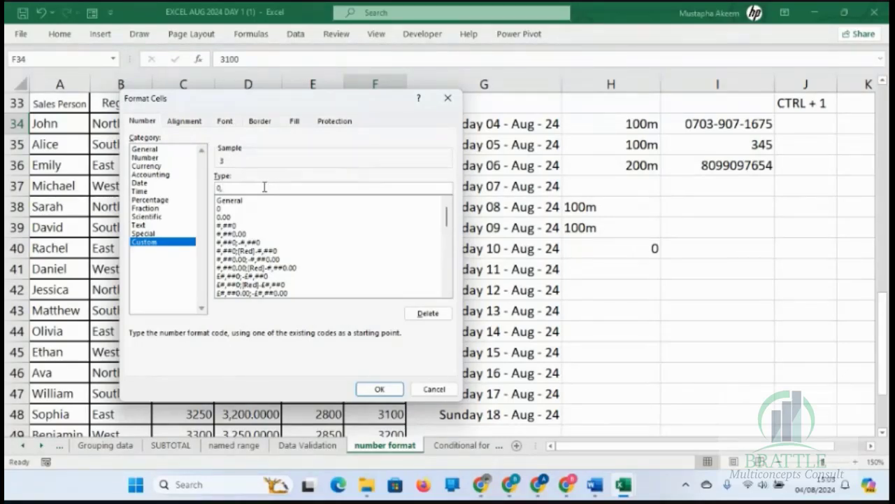
key(Return)
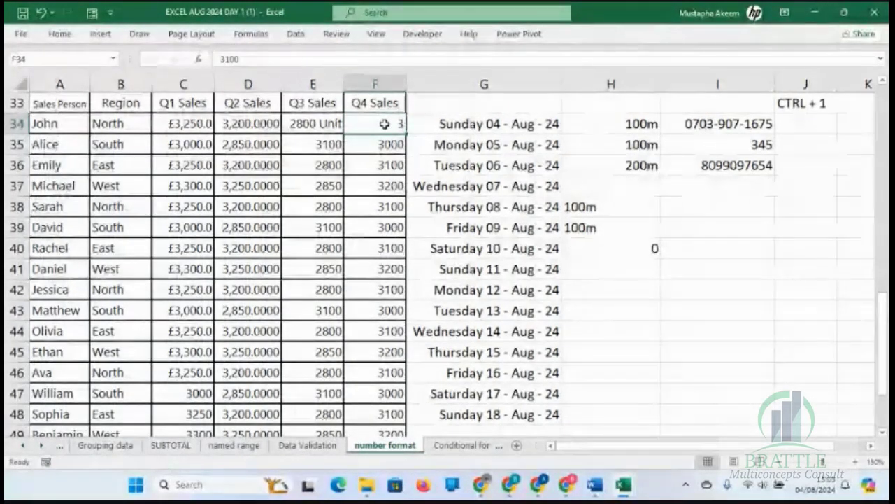
Extend the custom format of the Q4 sales figure in F34 to 0, "k", then select H34.
key(ctrl+1)
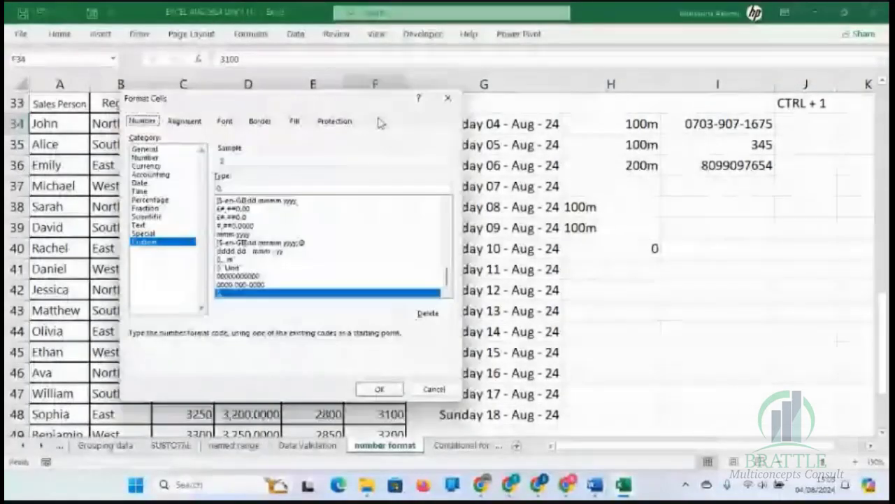
text(")
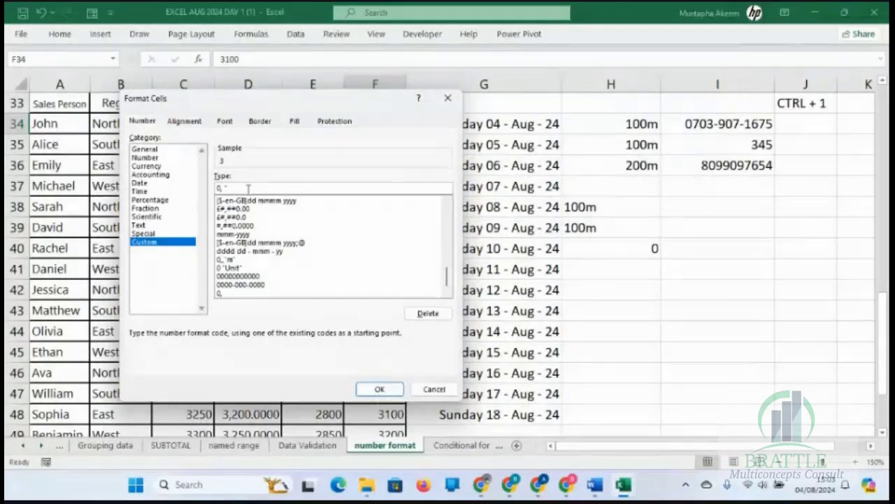
text(k")
key(Return)
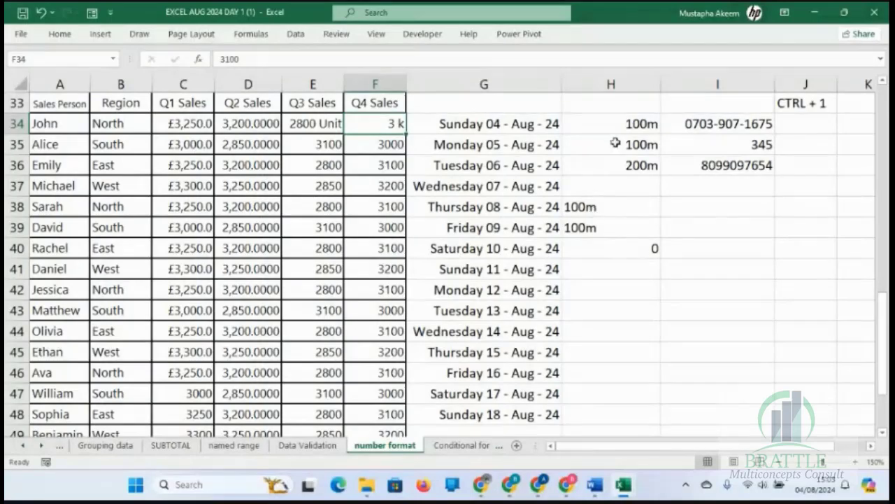
click(637, 123)
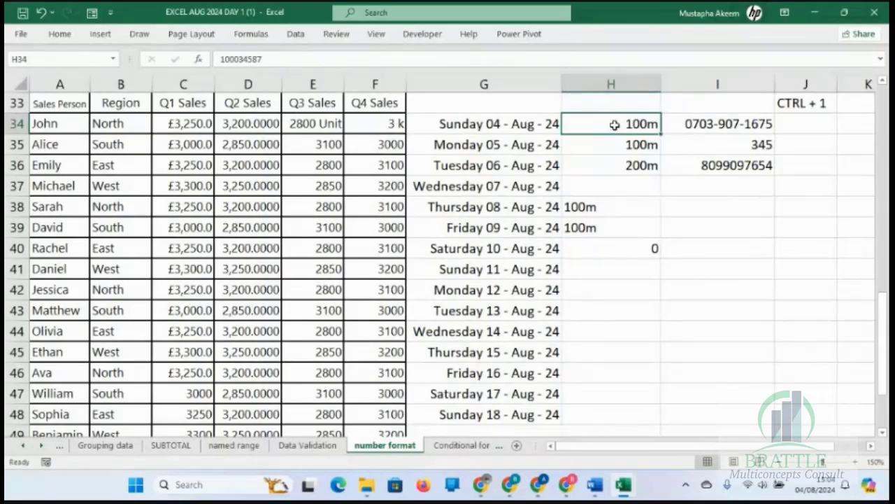
click(726, 127)
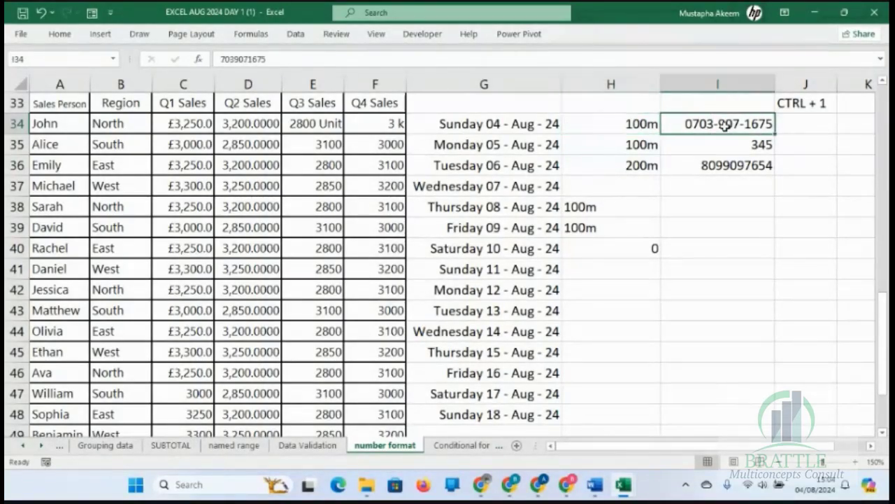
click(623, 132)
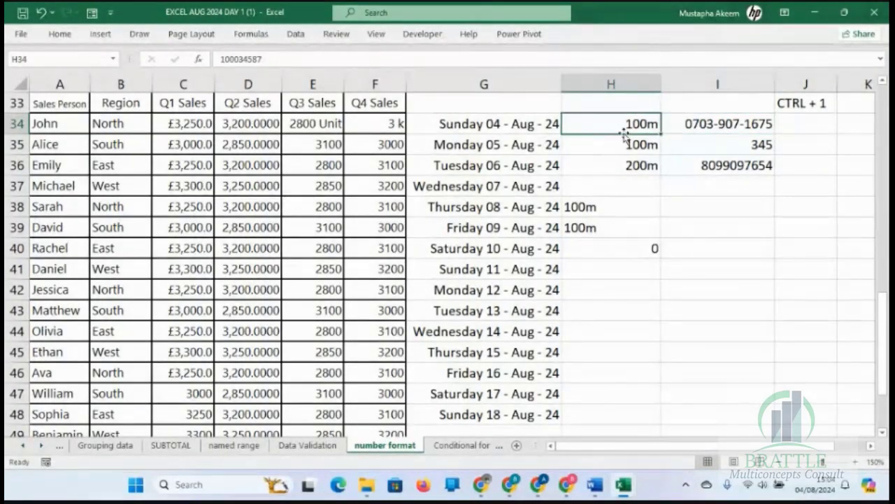
click(414, 140)
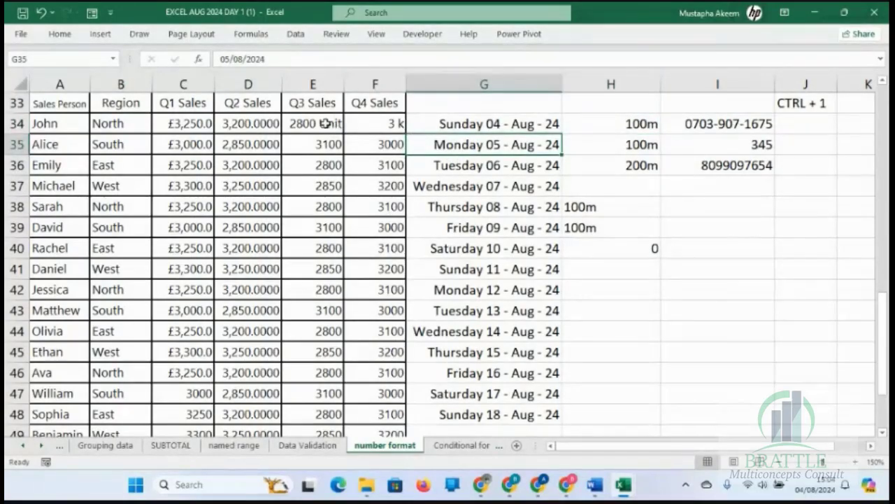
click(326, 124)
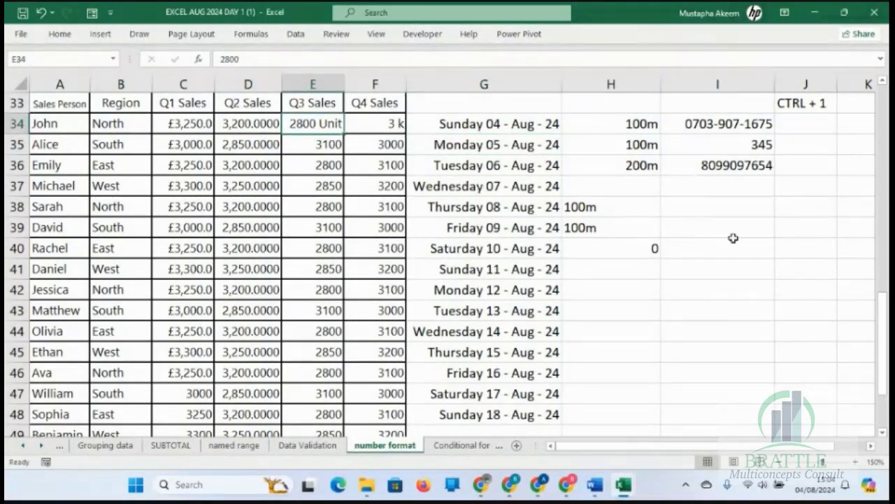
Enter 50 in the empty cell I40.
click(701, 243)
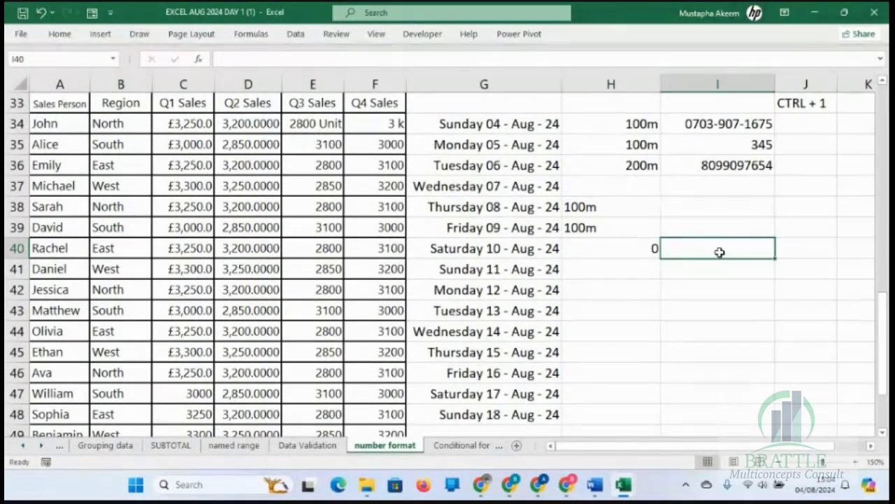
text(50)
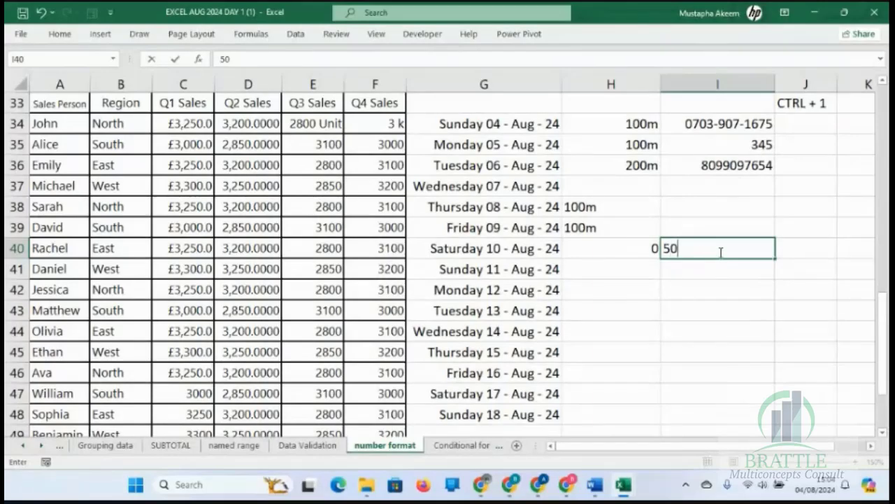
key(Return)
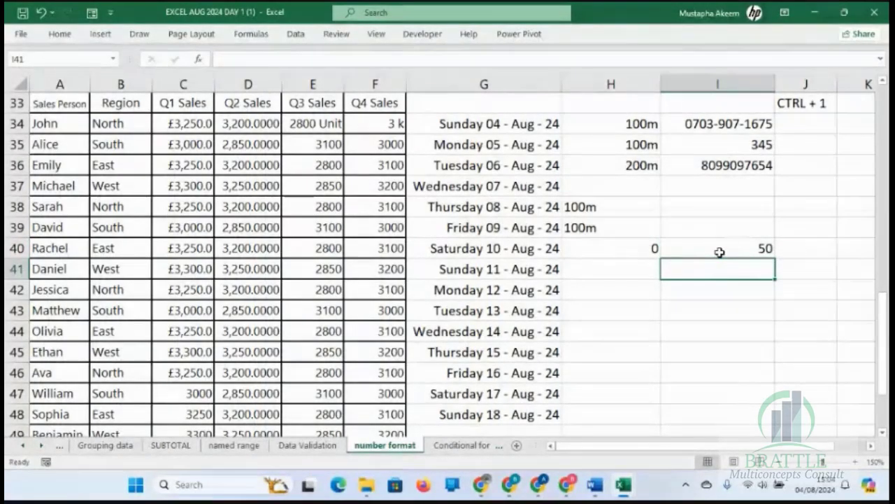
Add a percent sign to the value in I40, making the entry 50%.
click(719, 252)
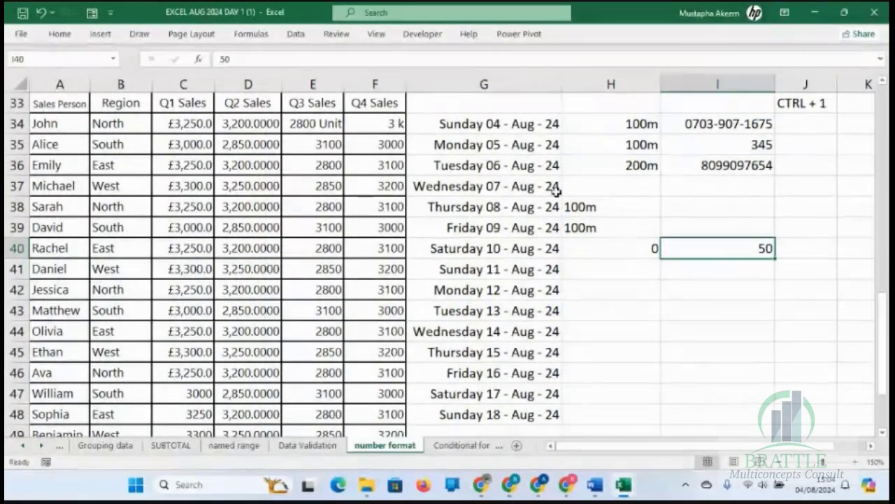
click(302, 58)
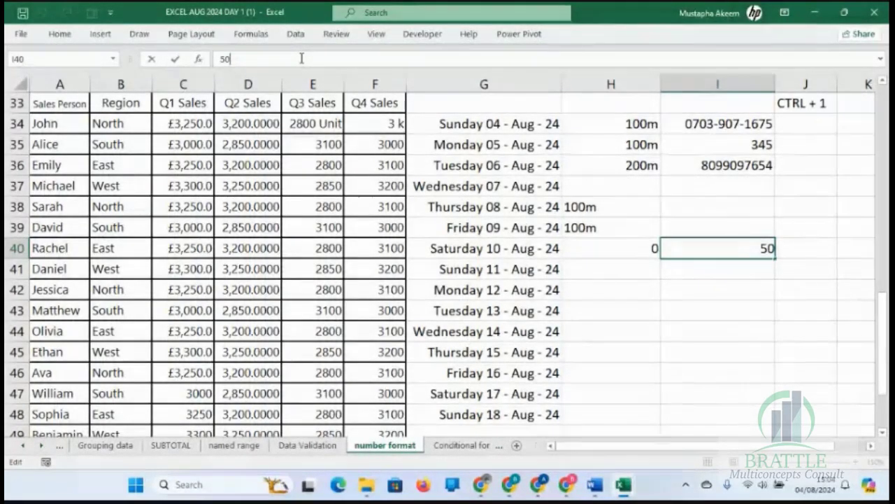
text(%)
key(Return)
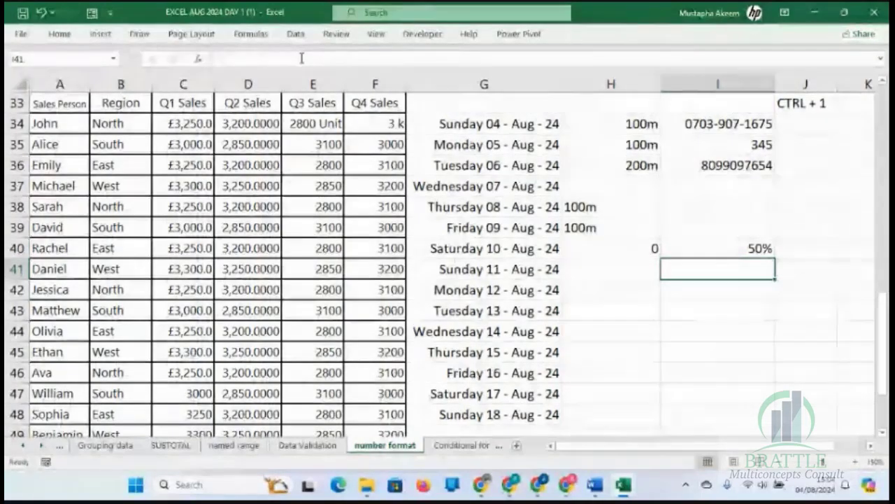
key(Up)
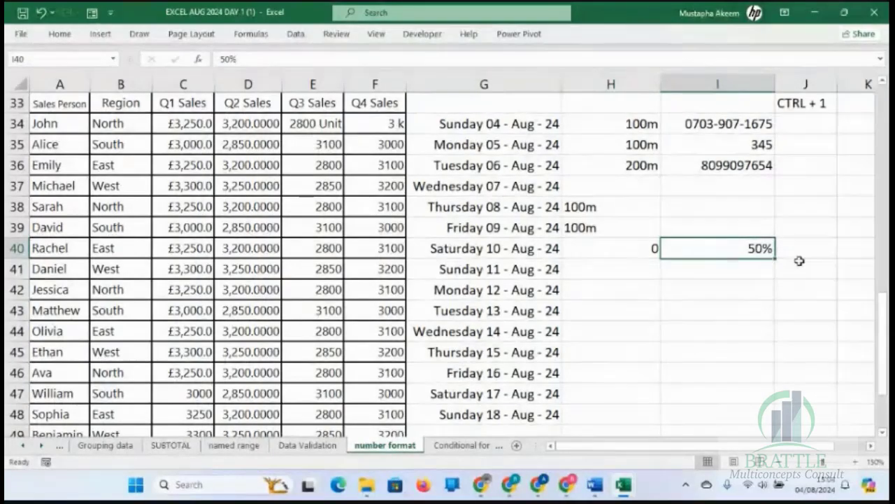
Check which number format category is applied to I40 in the Format Cells dialog.
click(732, 278)
click(748, 241)
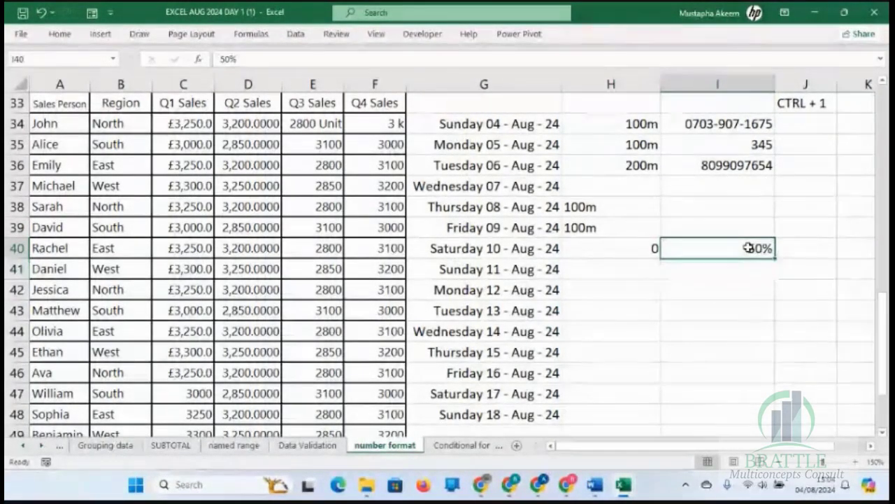
key(ctrl+1)
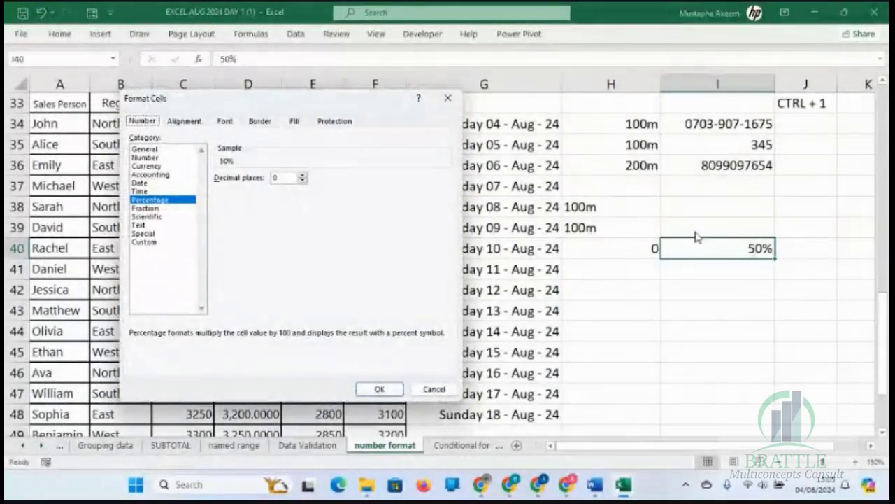
click(448, 98)
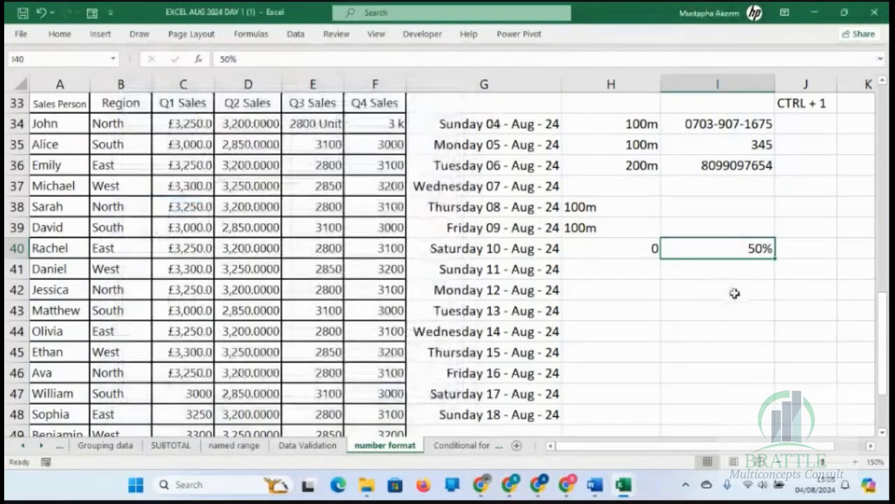
Try removing the percent sign from the entry in I40, and undo the change.
click(292, 58)
key(BackSpace)
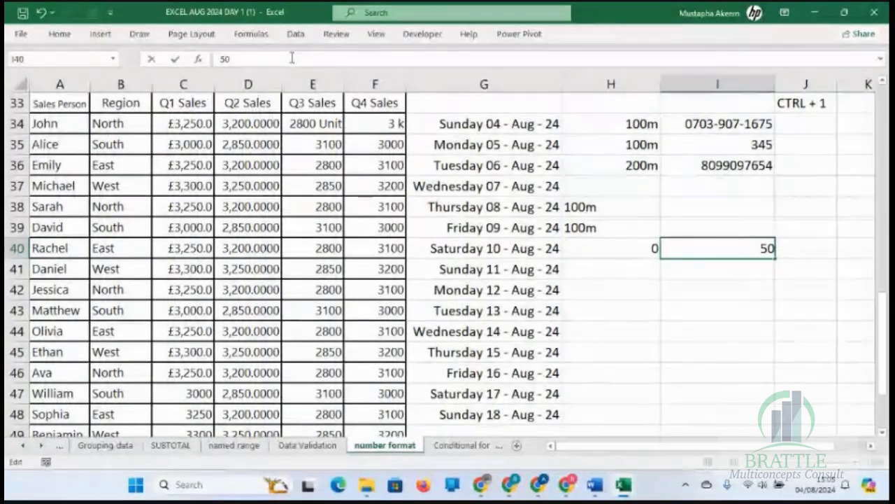
key(ctrl+1)
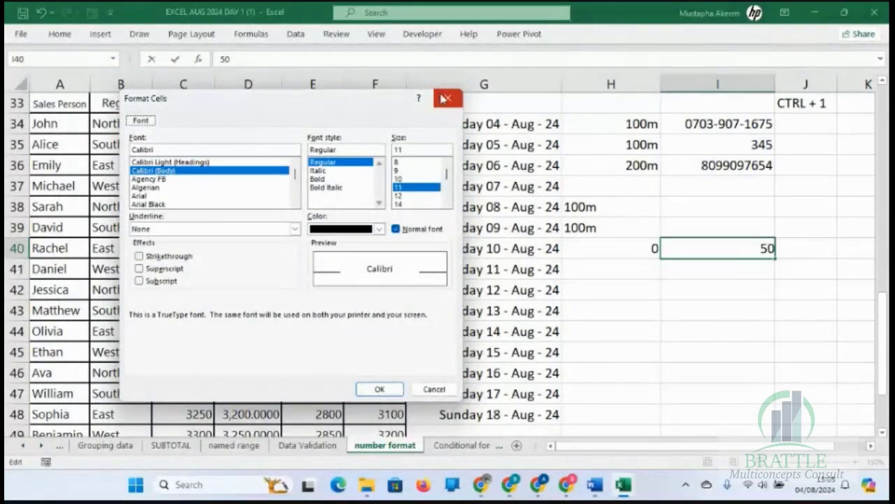
click(440, 96)
key(Return)
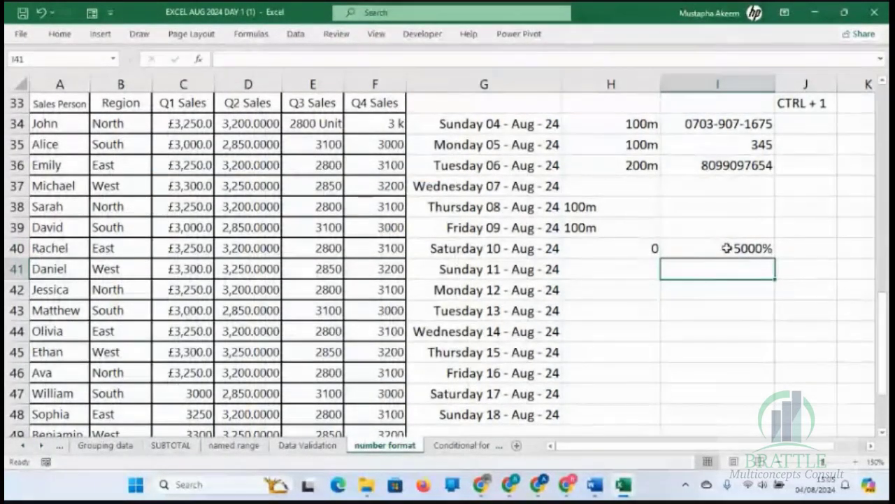
click(724, 246)
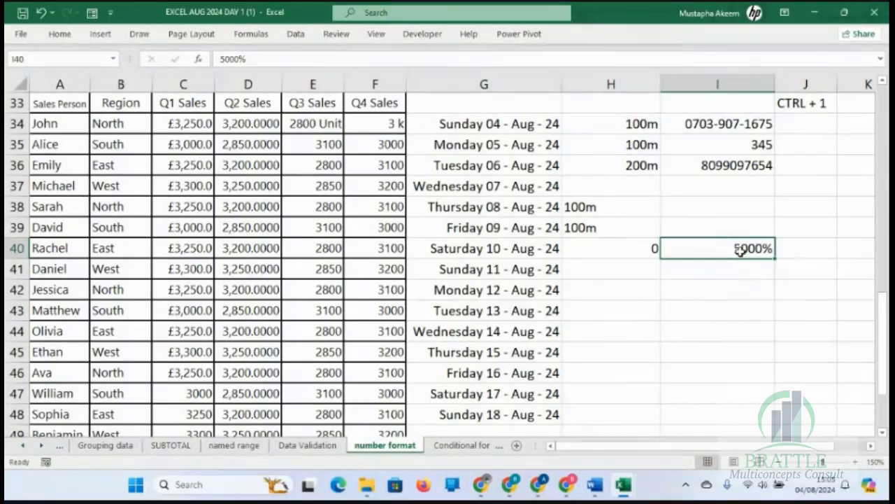
key(ctrl+z)
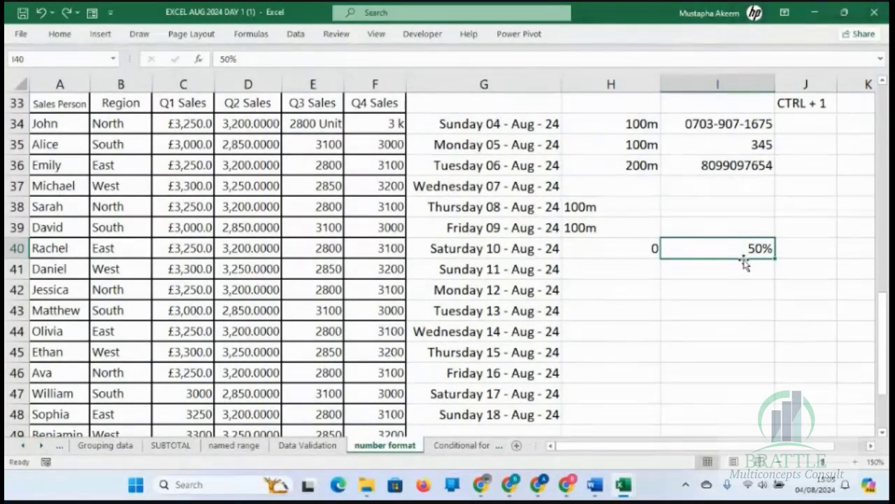
Delete the percent sign from the entry in I40 so that a plain 50 is entered.
click(295, 64)
key(BackSpace)
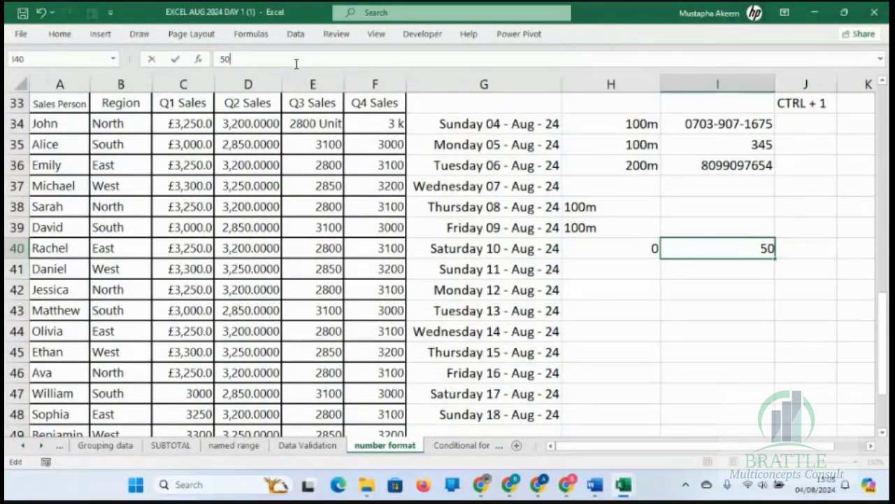
key(Return)
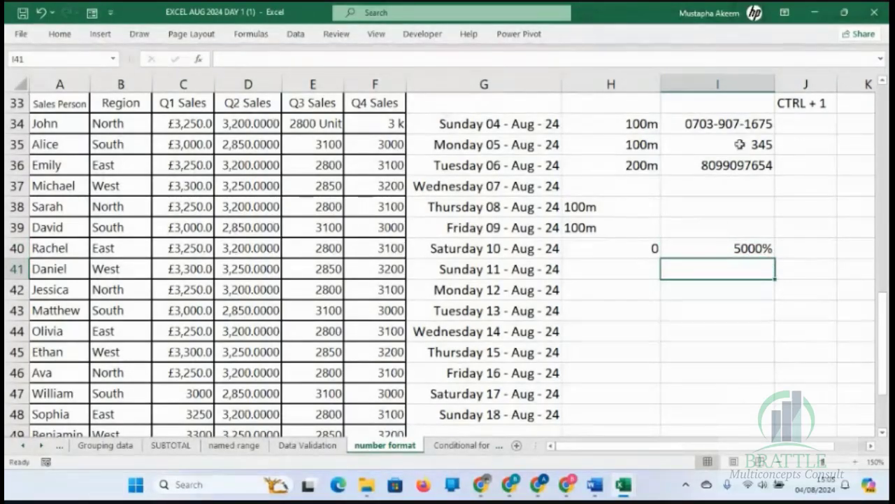
Enter 50 in the empty cell I42.
click(723, 287)
text(50)
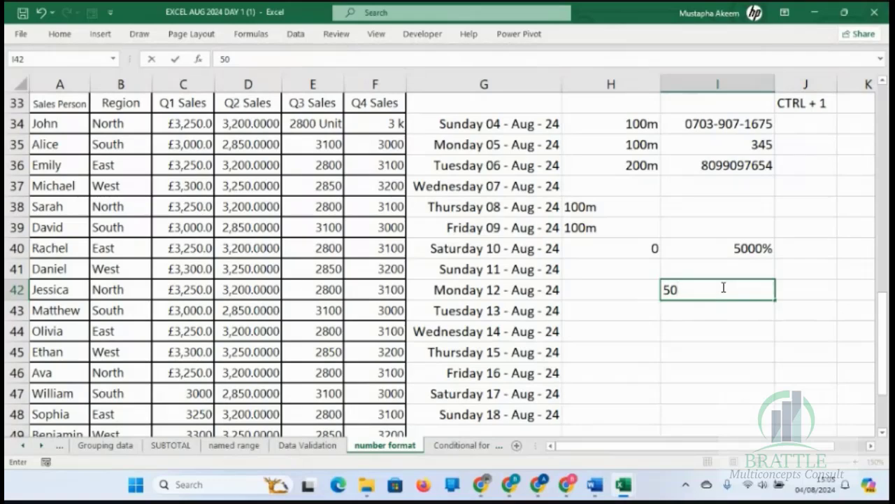
key(Return)
Format I42 as Percentage with 2 decimal places and compare it with I40.
click(724, 291)
key(ctrl+1)
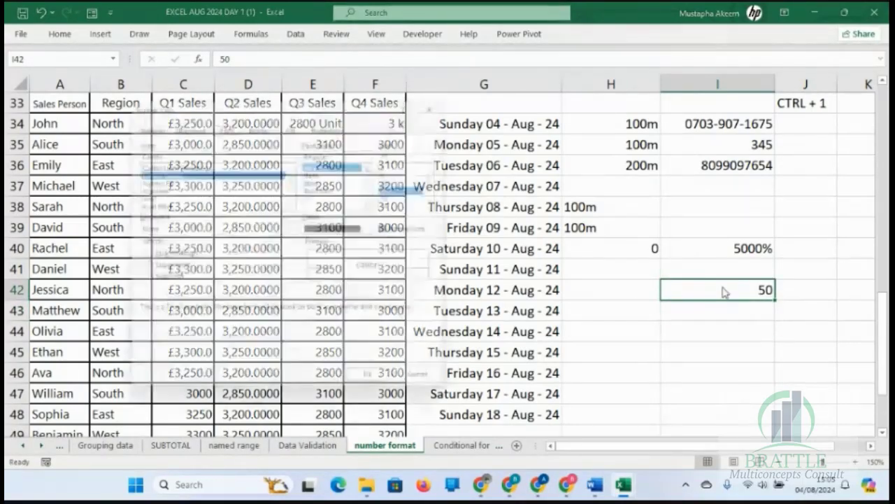
click(149, 123)
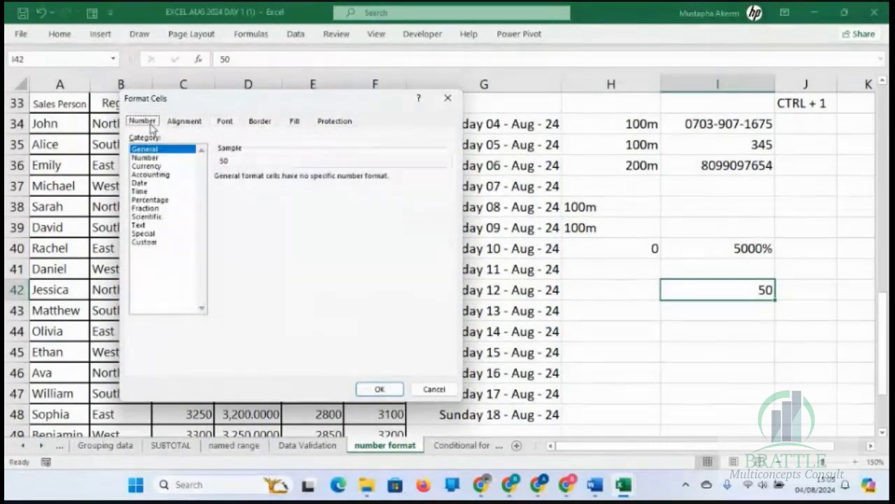
click(150, 200)
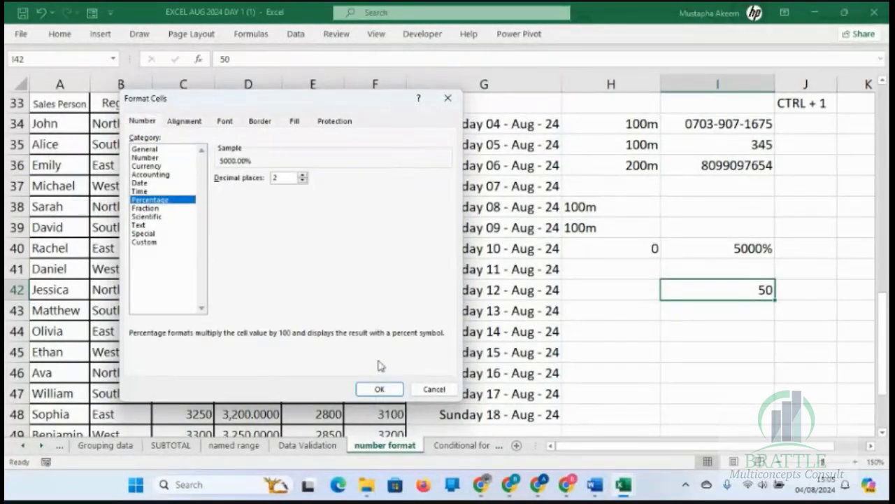
click(379, 388)
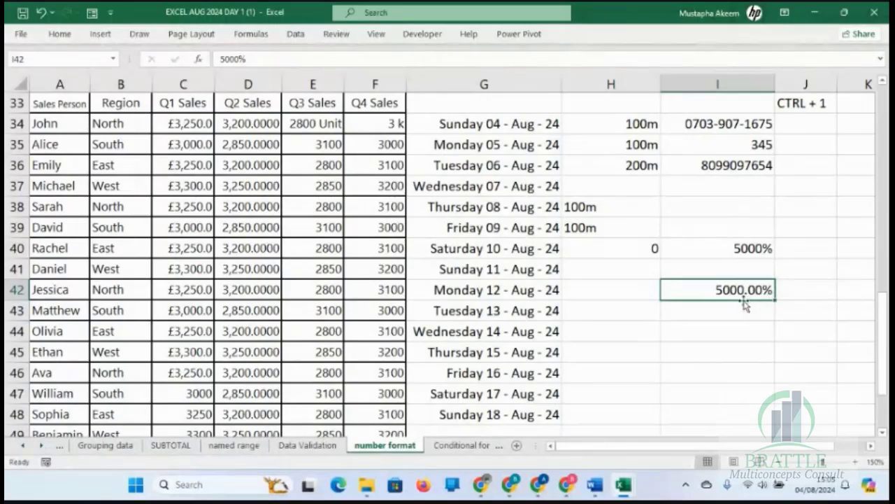
click(738, 249)
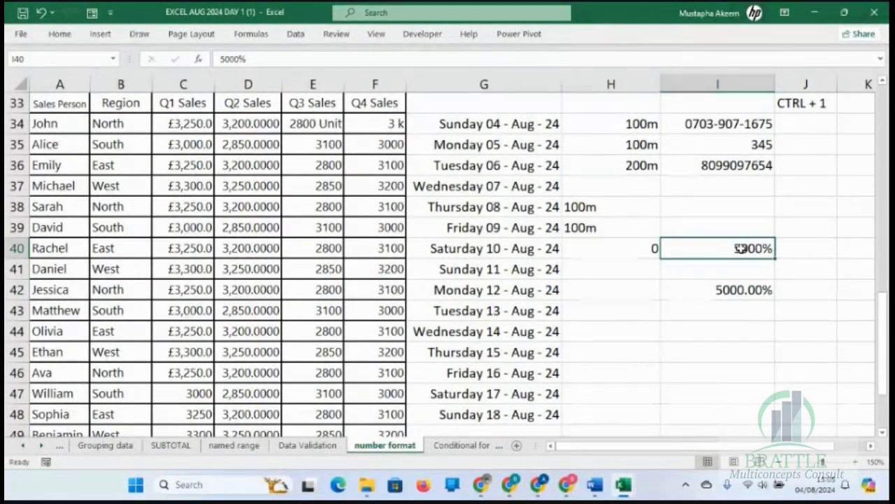
click(740, 289)
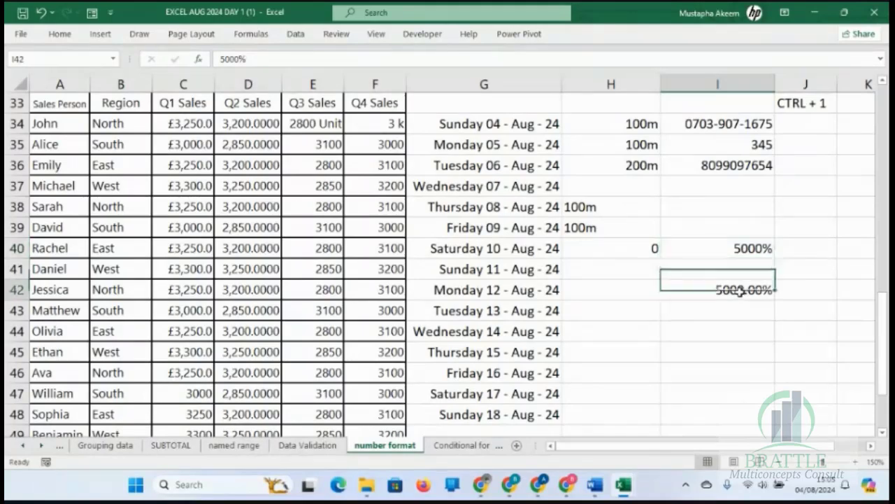
Enter the decimal value 0.5 in I44.
click(740, 332)
text(0)
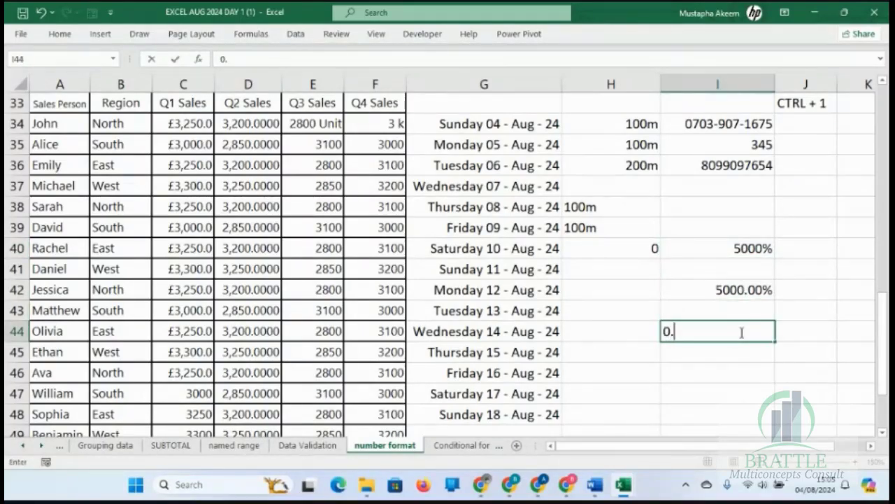
text(.5)
key(Return)
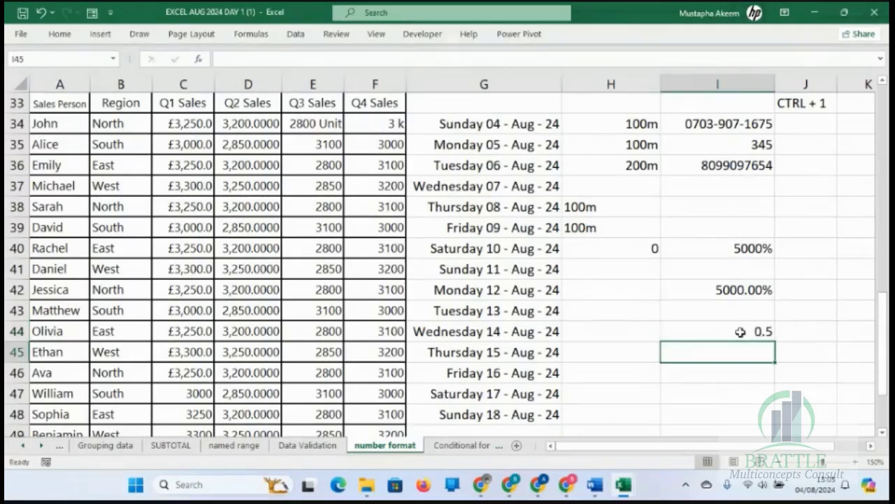
click(753, 330)
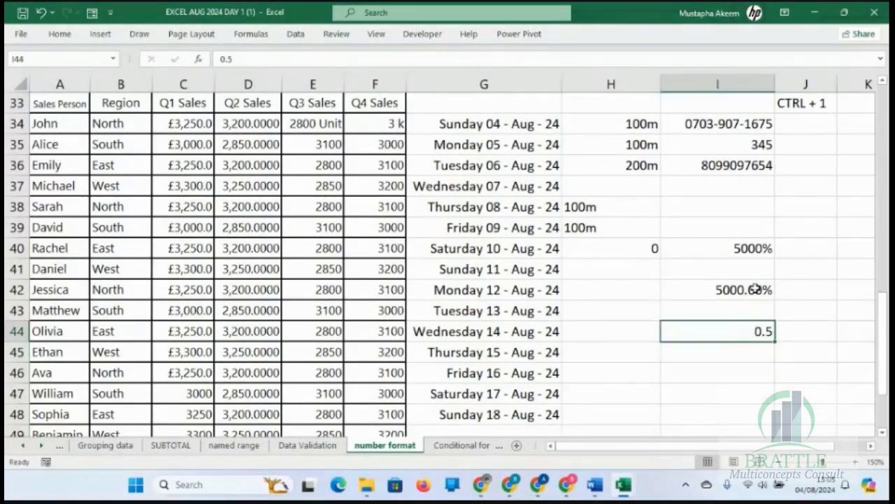
Replace the value in the percentage-formatted cell I42 with 0.5%, then select I44.
click(750, 293)
text(0.5)
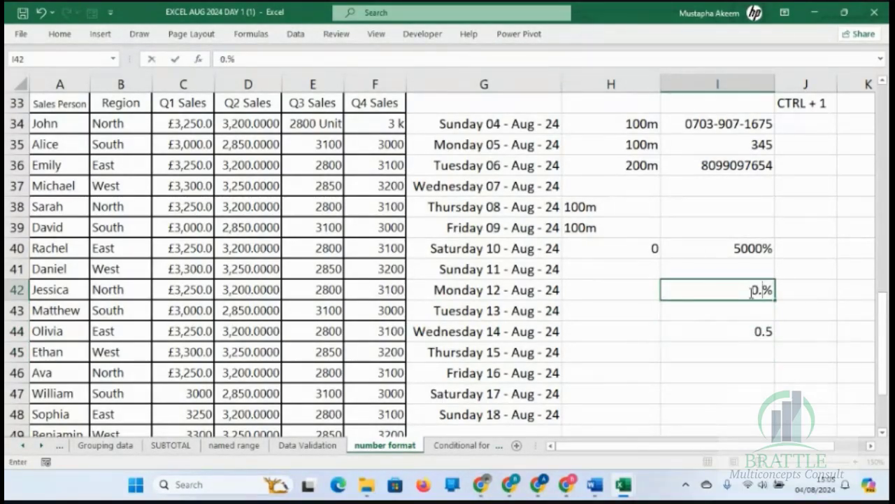
key(Return)
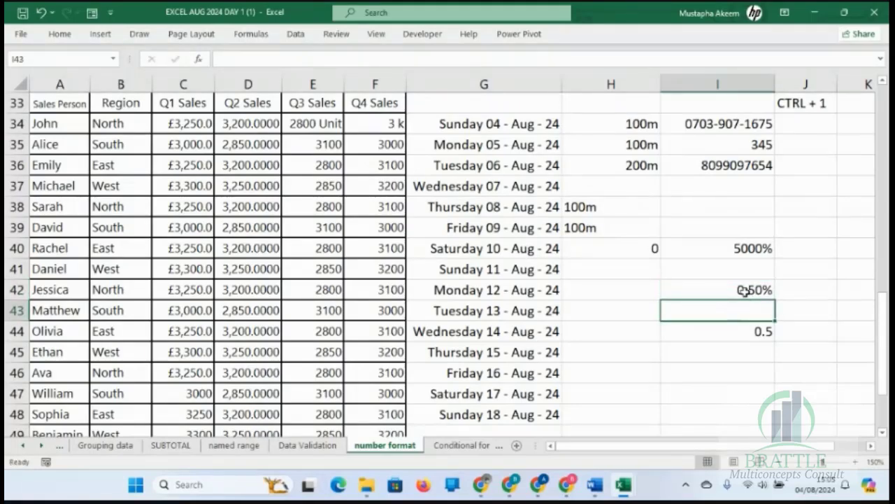
click(745, 290)
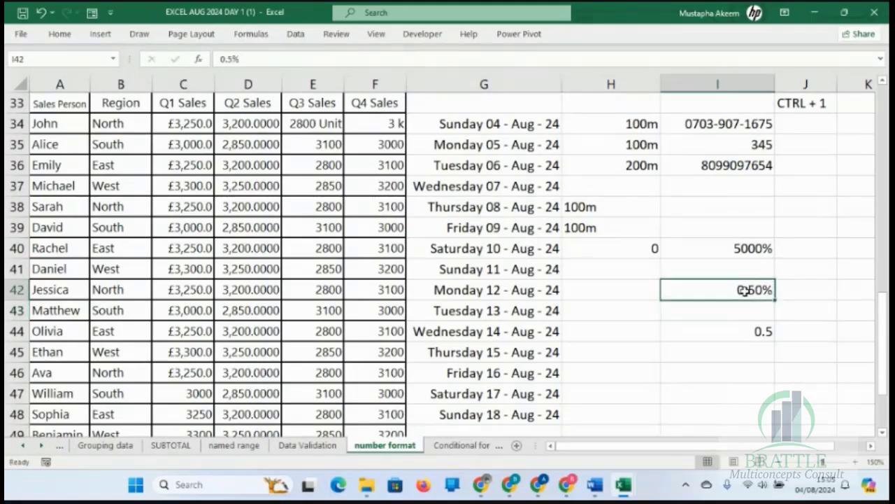
click(756, 333)
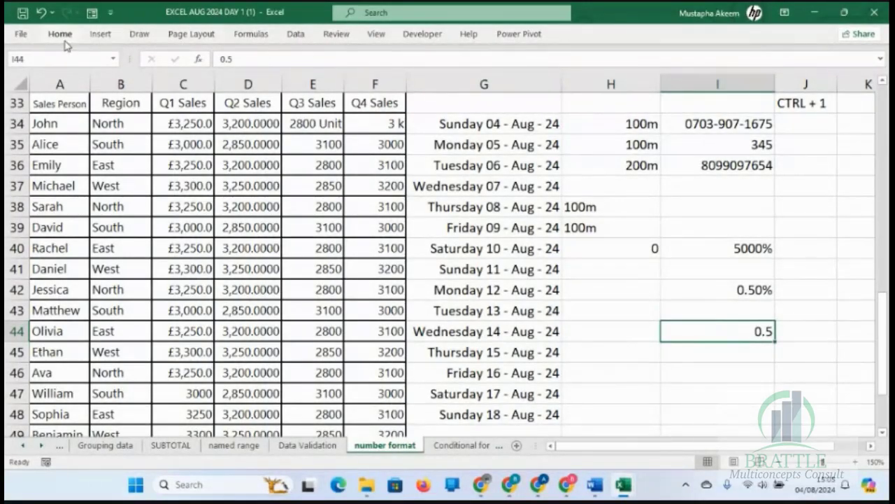
Format cell I44 as Percentage with 2 decimal places.
key(ctrl+1)
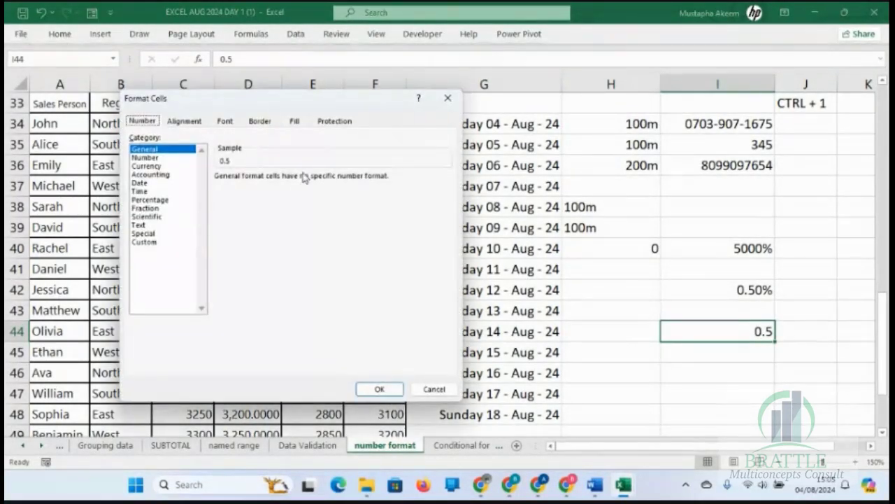
click(149, 201)
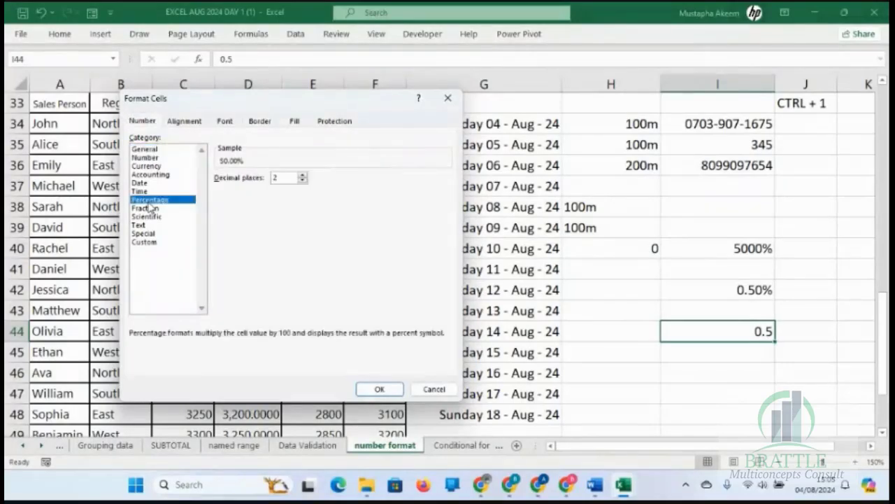
click(378, 389)
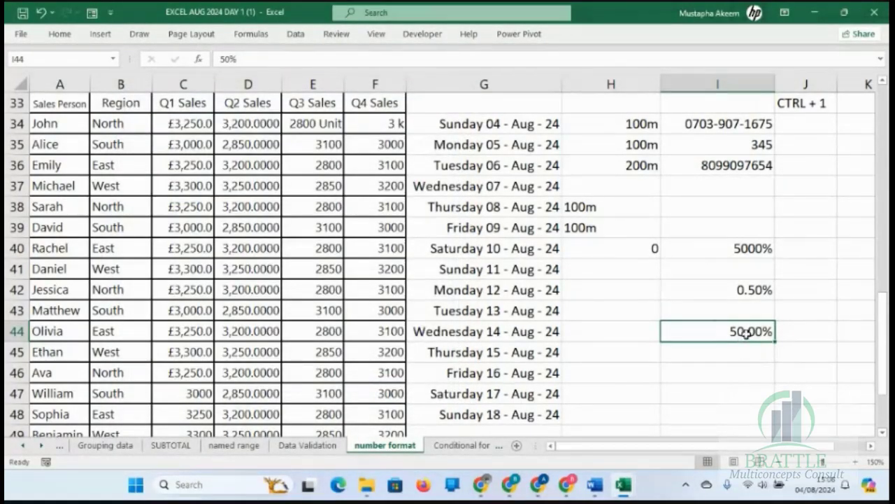
click(745, 360)
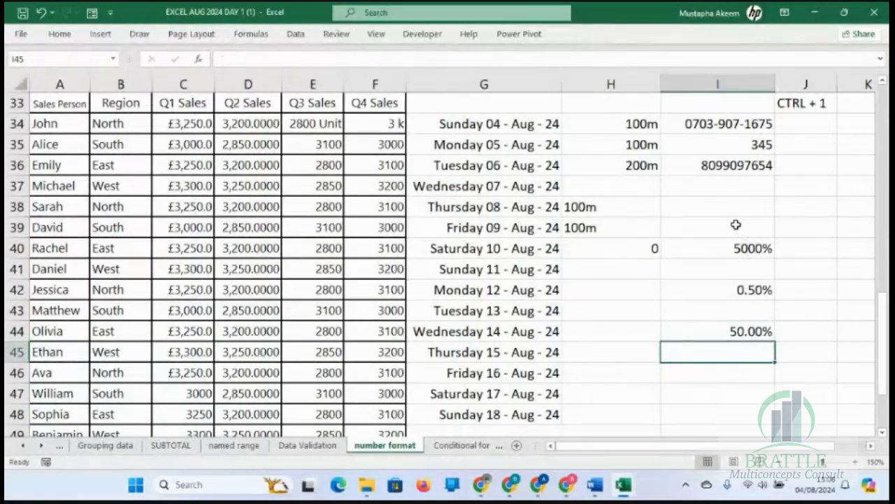
Clear the percentage examples from the range I39:I46.
drag(743, 226, 748, 368)
key(Delete)
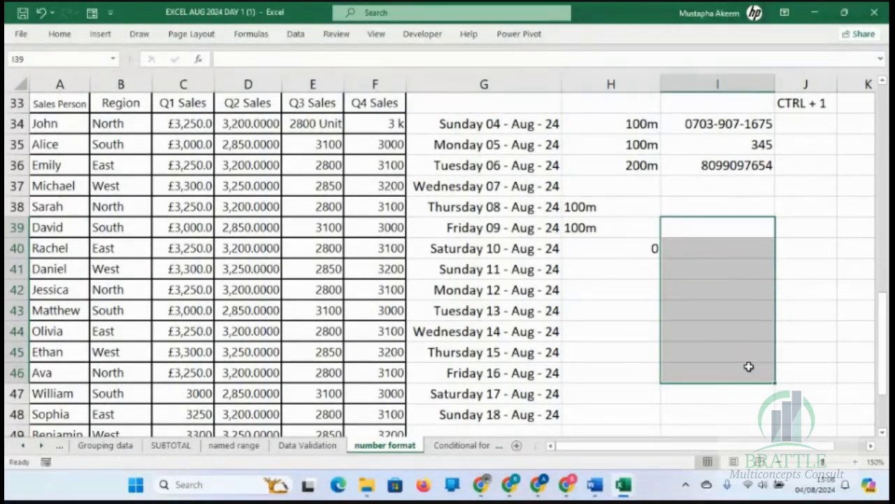
click(351, 345)
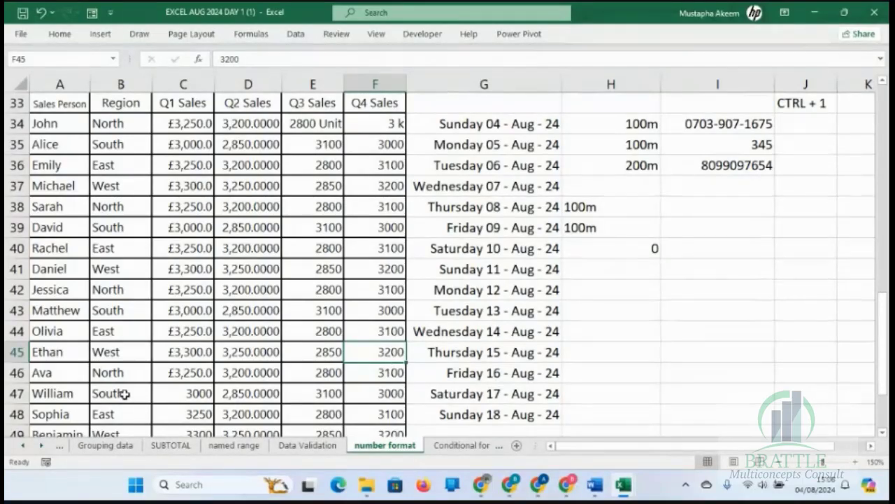
Open the Conditional format sheet at 130% zoom and make the sales table's header row 36 bold.
key(alt+Tab)
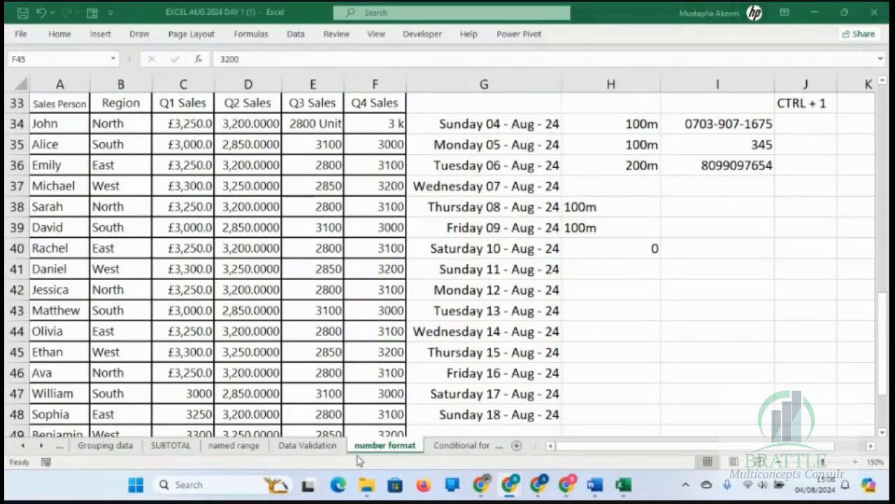
key(alt+Tab)
click(453, 449)
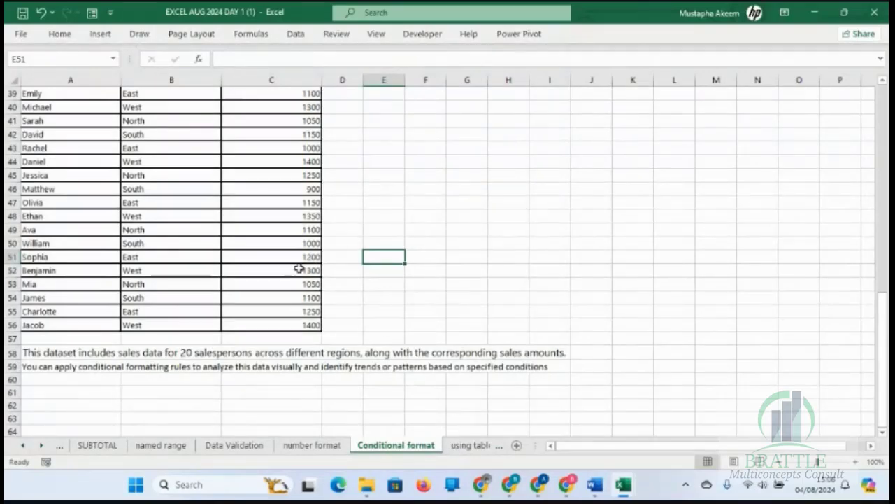
click(855, 462)
click(855, 462)
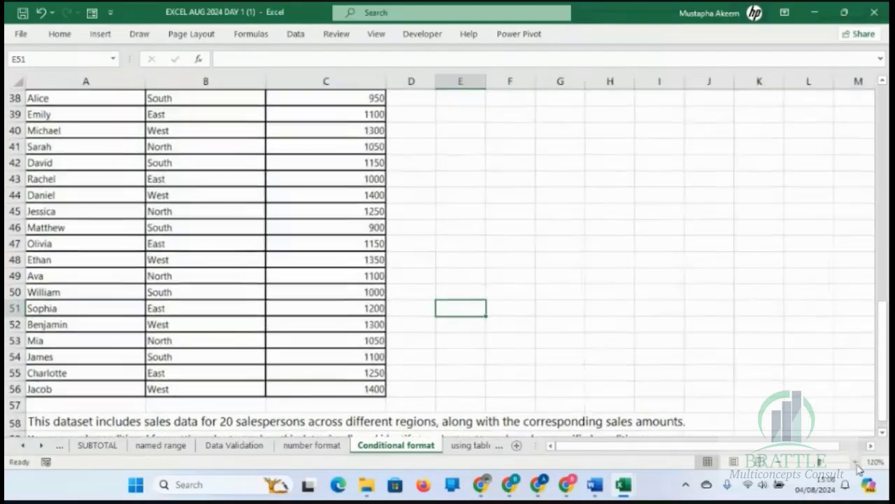
click(856, 463)
drag(881, 373, 887, 322)
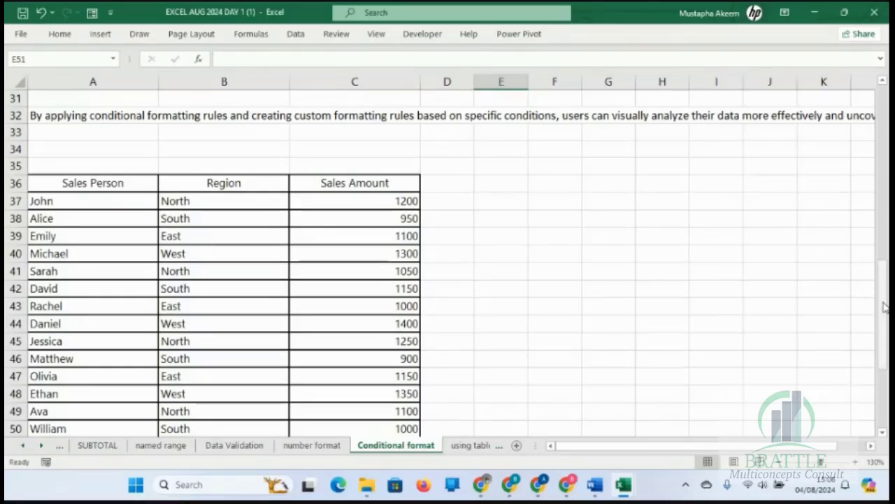
mouse_move(883, 305)
mouse_down()
mouse_move(880, 149)
mouse_move(881, 338)
mouse_move(881, 320)
mouse_up()
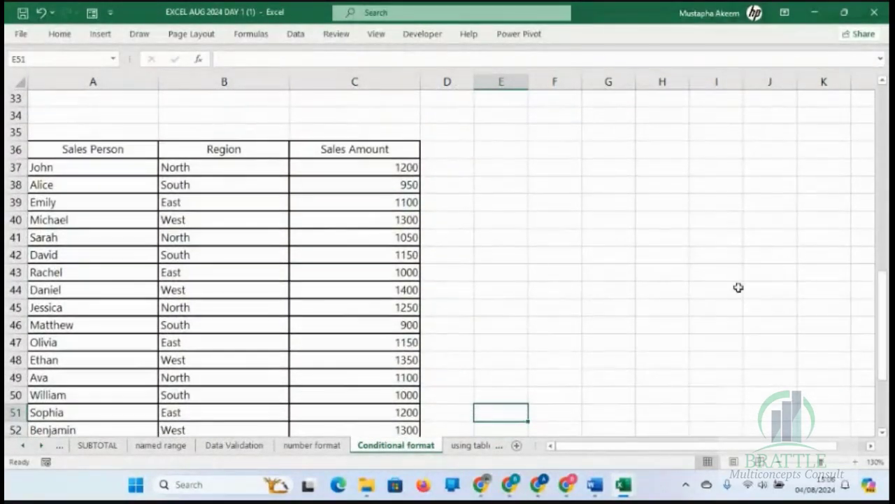
click(8, 148)
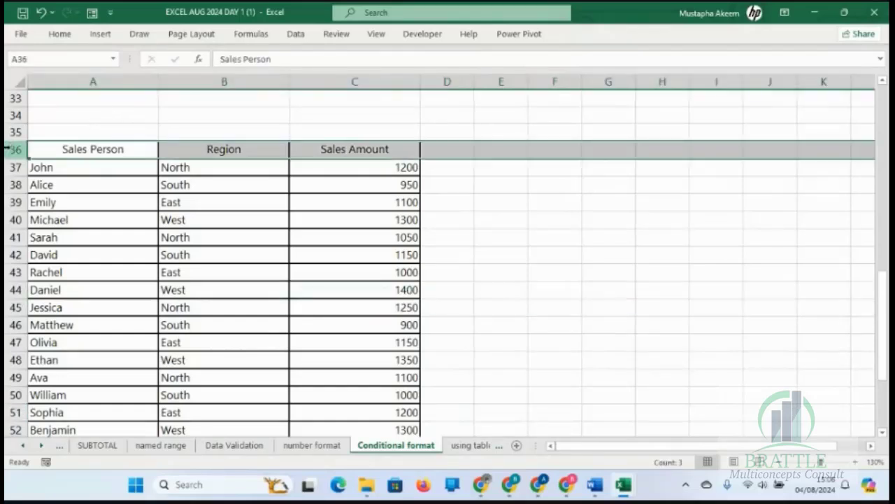
click(61, 35)
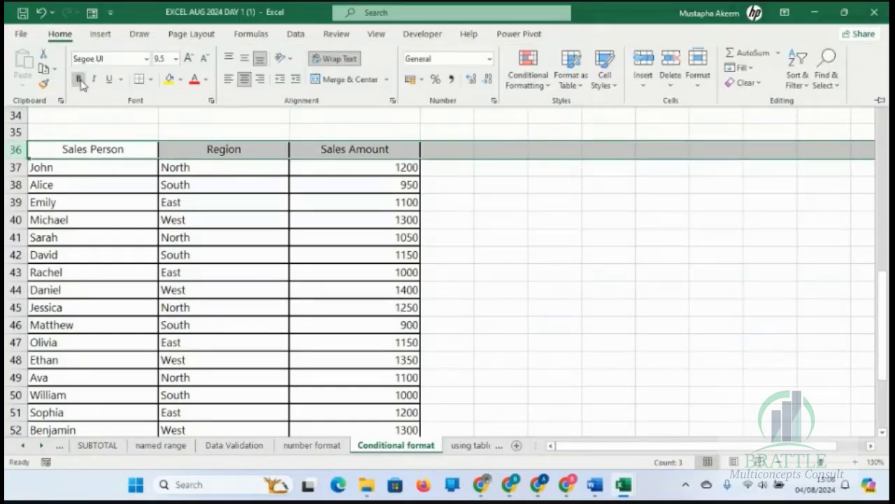
click(79, 79)
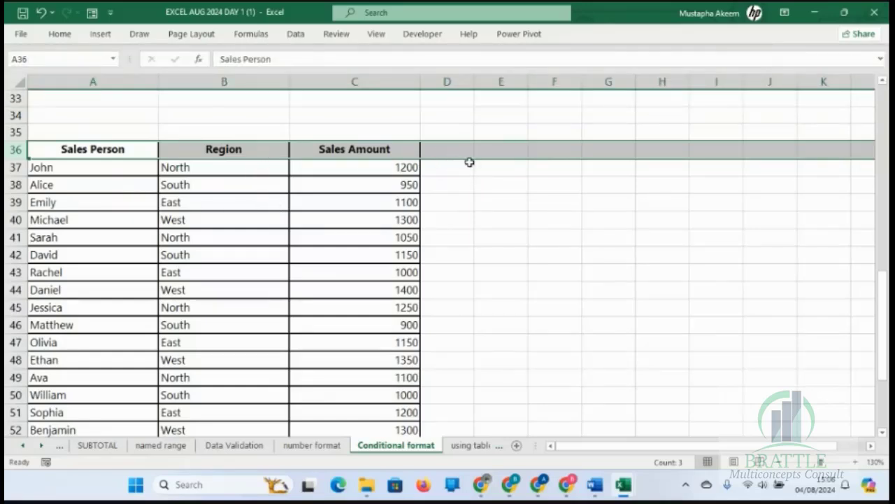
Select C37, the first value in the Sales Amount column.
click(505, 152)
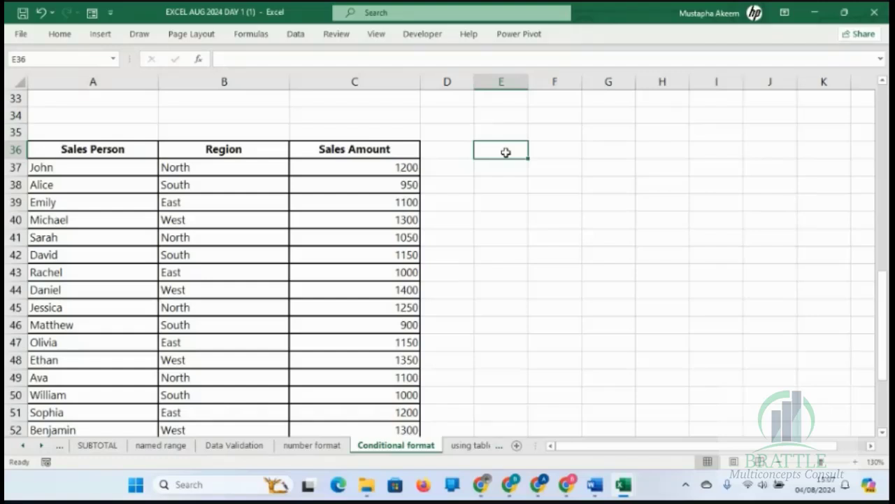
key(Left)
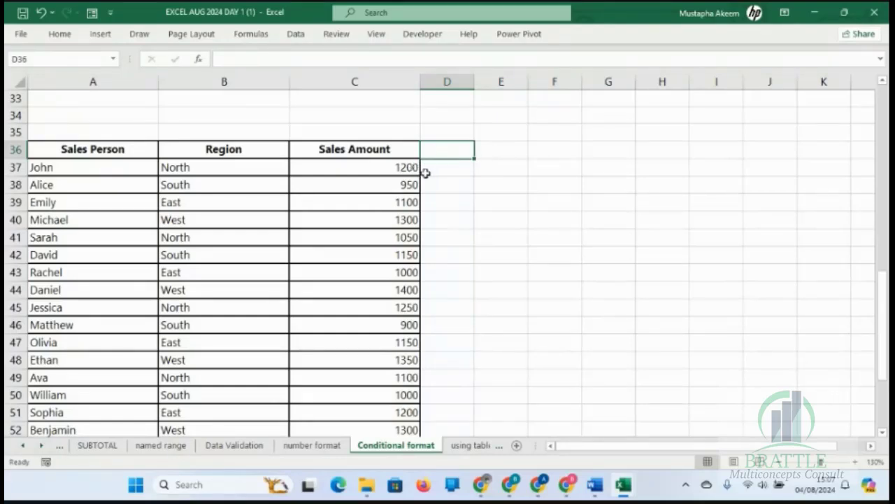
click(376, 167)
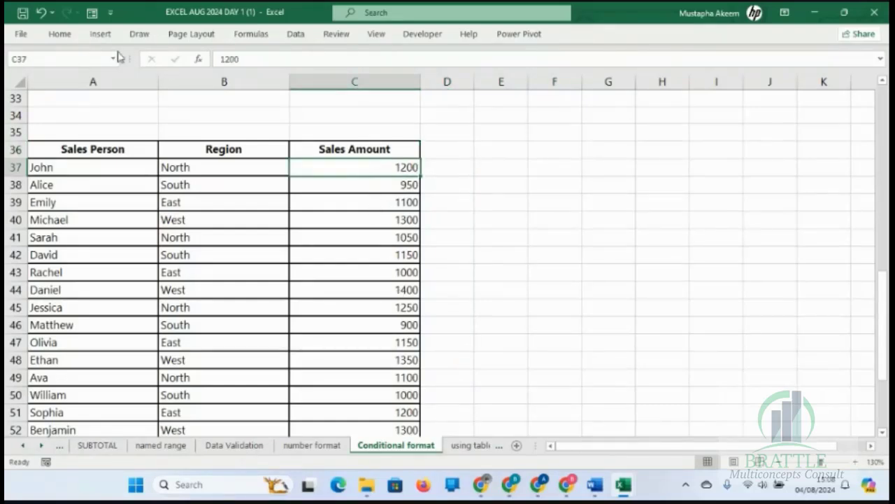
click(55, 33)
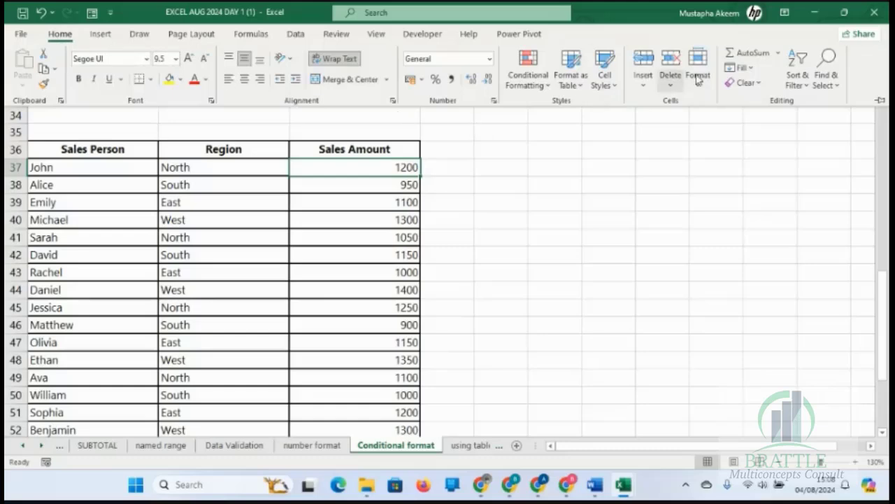
click(371, 329)
Look at the Data Validation and number format sheets and return to the Conditional format sheet.
click(239, 445)
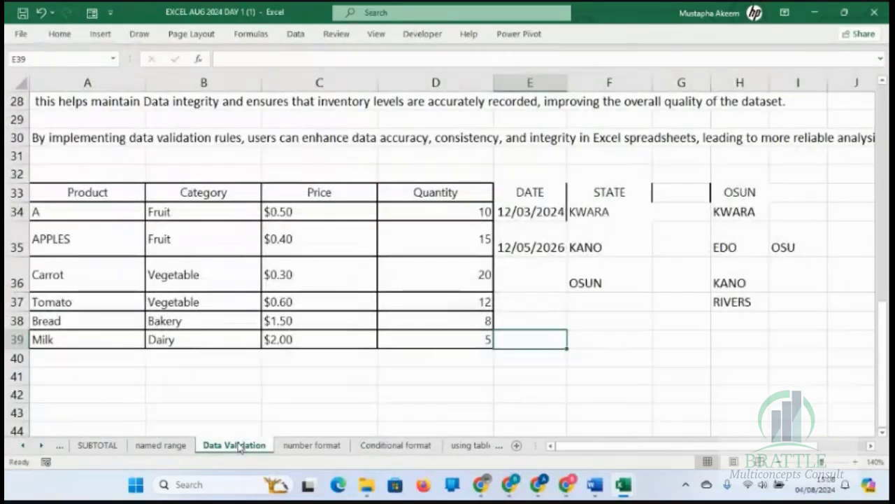
click(311, 445)
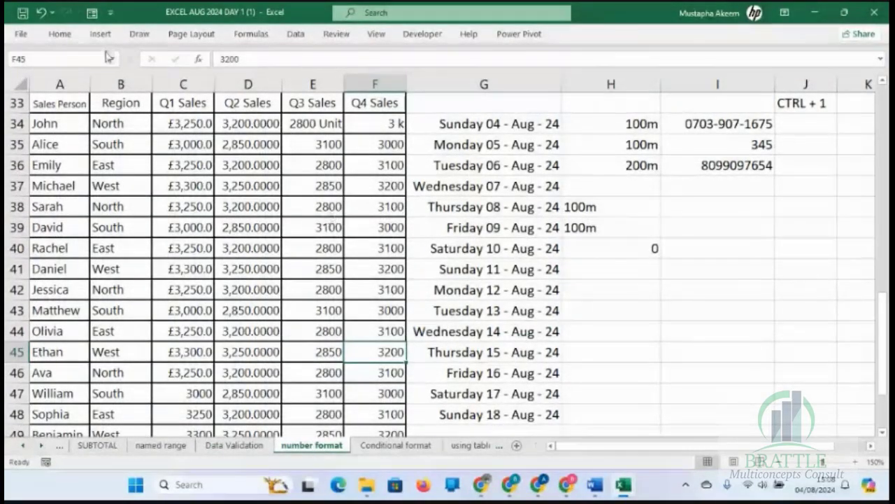
click(60, 35)
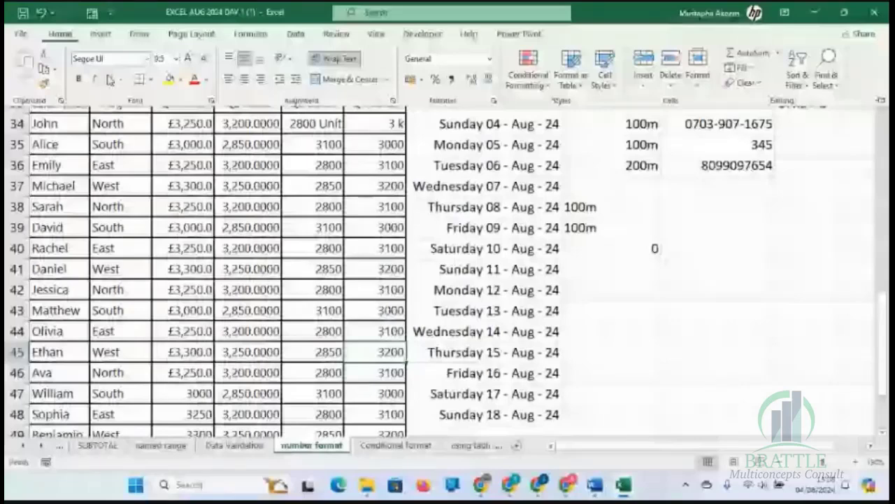
click(494, 241)
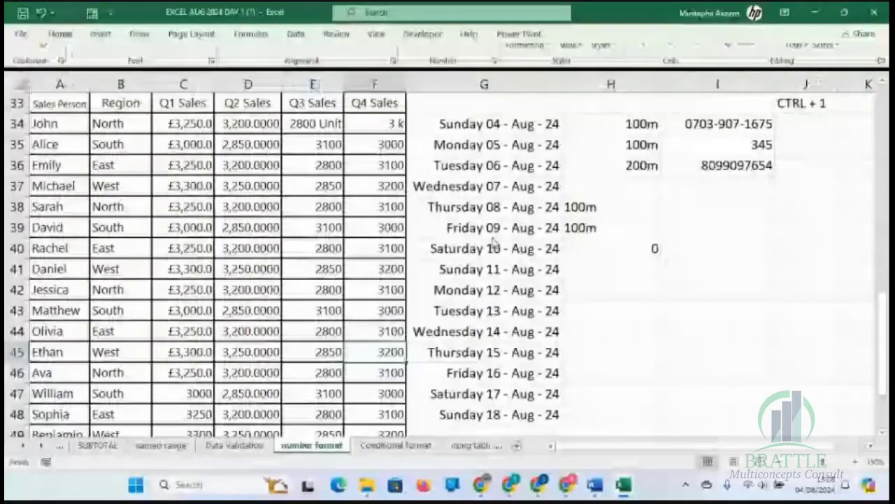
click(396, 444)
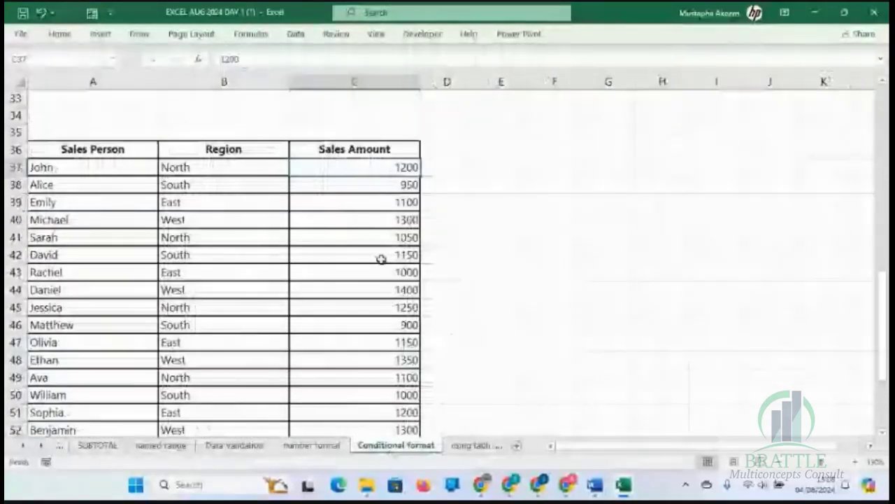